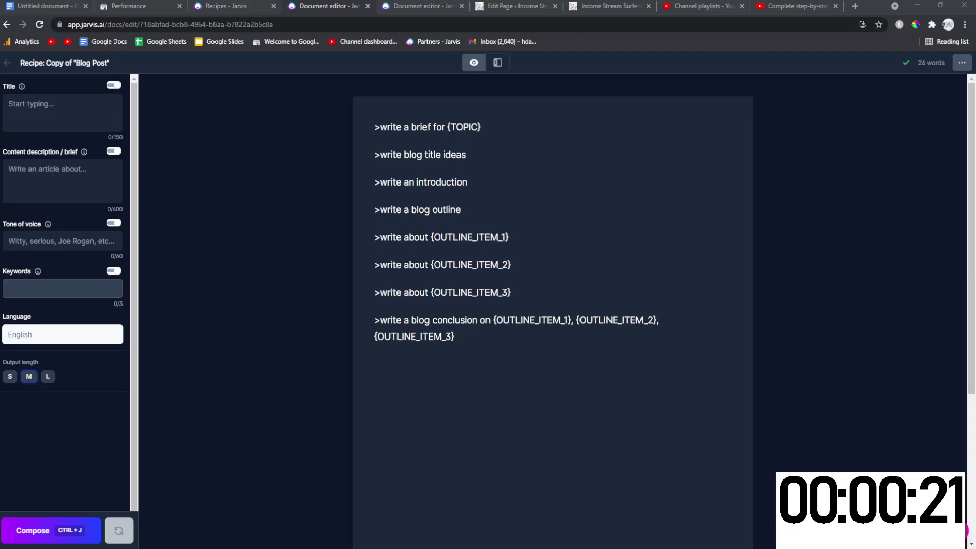
Duplicate the Blog Post recipe again and select its prompt command lines in the new copy
{"action": "left_click", "coordinate": [468, 182]}
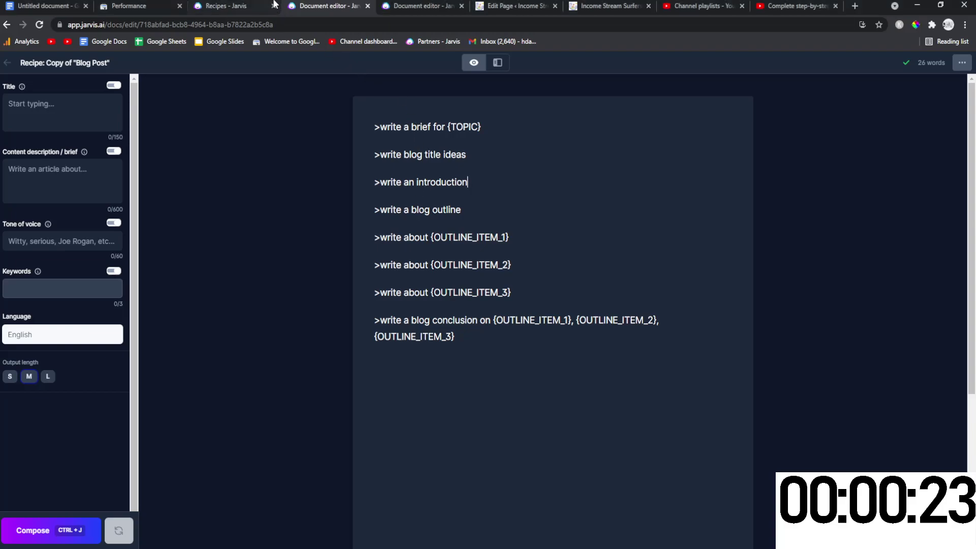
{"action": "left_click", "coordinate": [6, 25]}
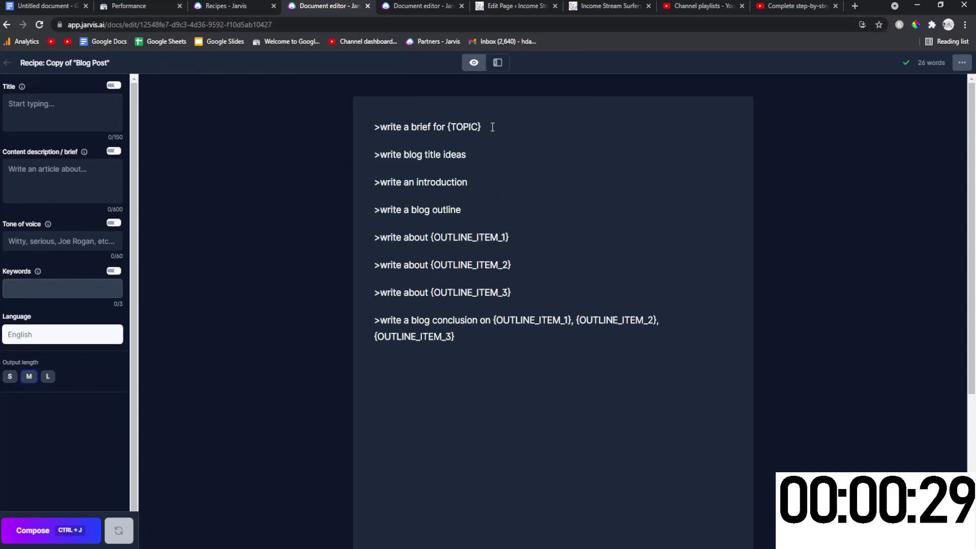
{"action": "left_click_drag", "start_coordinate": [489, 127], "coordinate": [345, 141]}
{"action": "left_click_drag", "start_coordinate": [470, 154], "coordinate": [325, 148]}
{"action": "left_click_drag", "start_coordinate": [501, 183], "coordinate": [331, 189]}
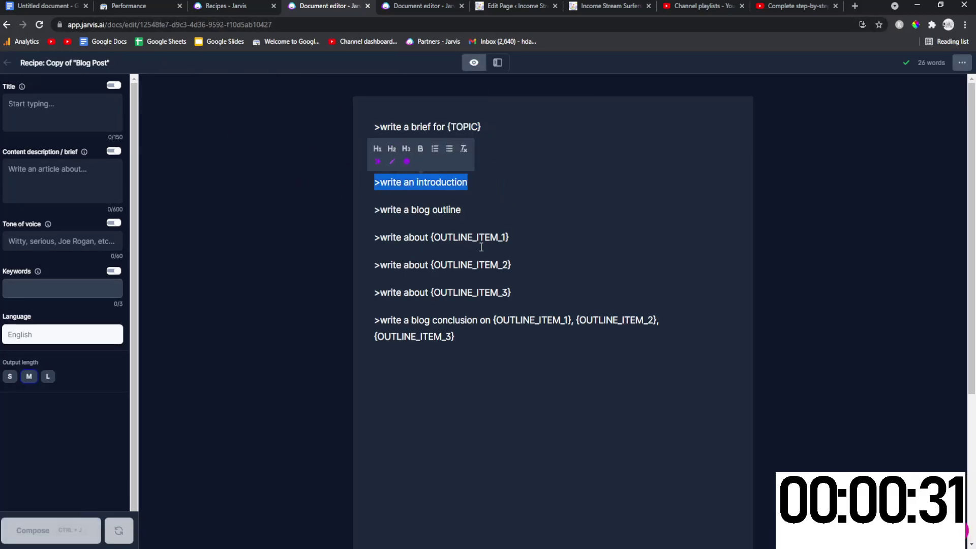
{"action": "left_click_drag", "start_coordinate": [514, 237], "coordinate": [309, 227]}
Paste the article's Redbubble dimensions heading over {TOPIC} and compose the brief command with Ctrl+Enter
{"action": "left_click", "coordinate": [485, 127]}
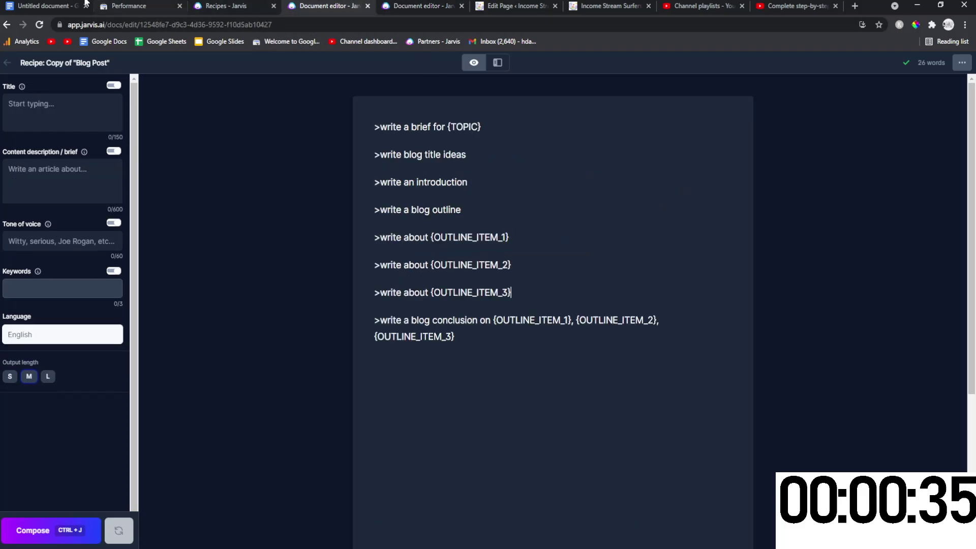
{"action": "left_click", "coordinate": [83, 4]}
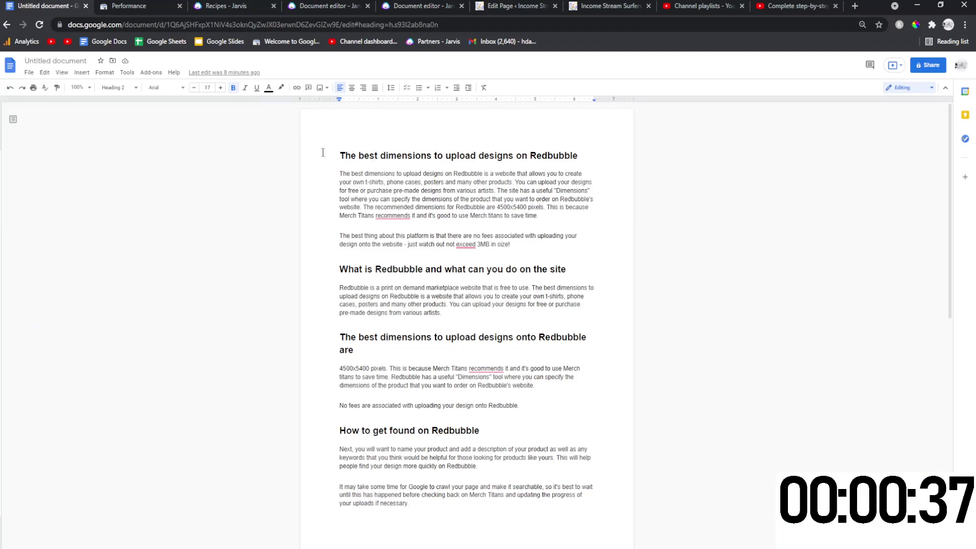
{"action": "left_click_drag", "start_coordinate": [340, 154], "coordinate": [578, 155]}
{"action": "key", "text": "ctrl+c"}
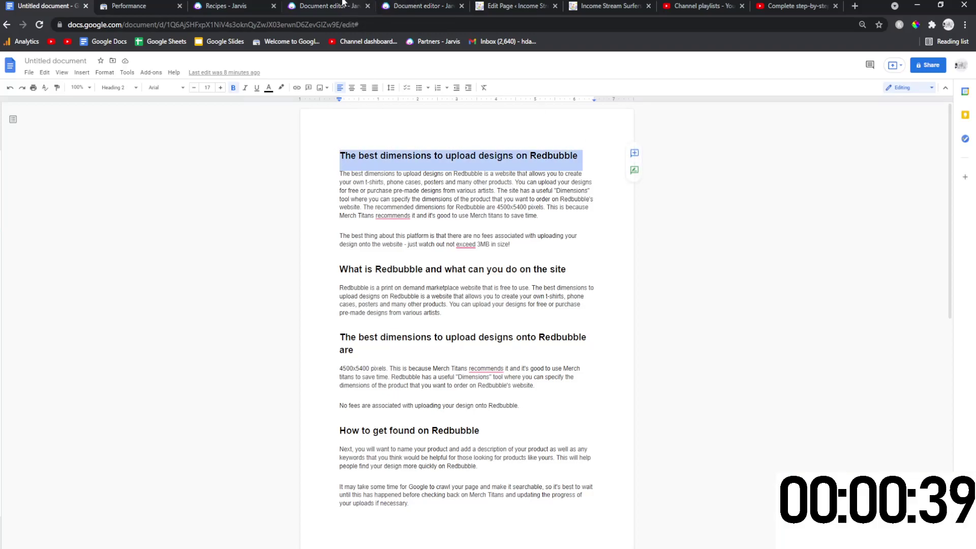
{"action": "left_click", "coordinate": [325, 6]}
{"action": "left_click_drag", "start_coordinate": [483, 127], "coordinate": [443, 127]}
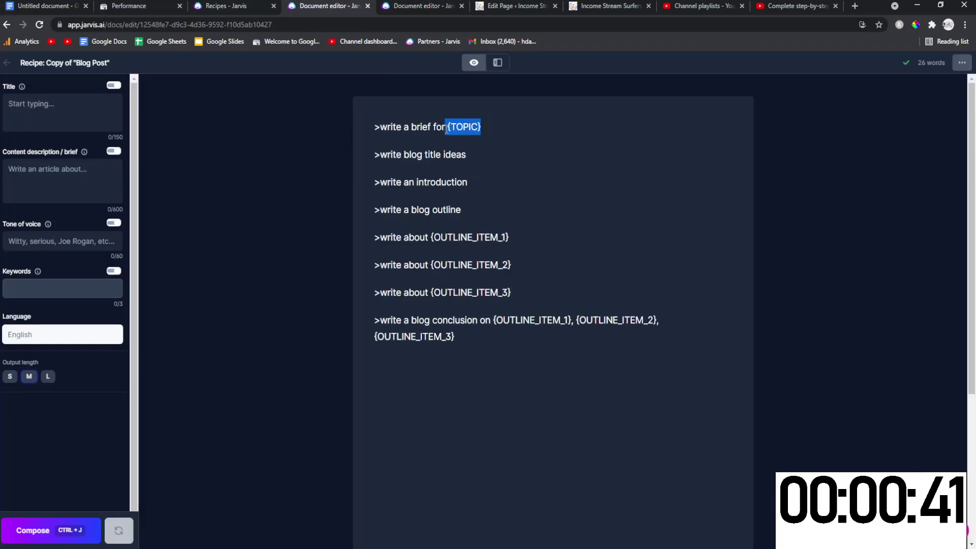
{"action": "key", "text": "ctrl+v"}
{"action": "left_click", "coordinate": [458, 125]}
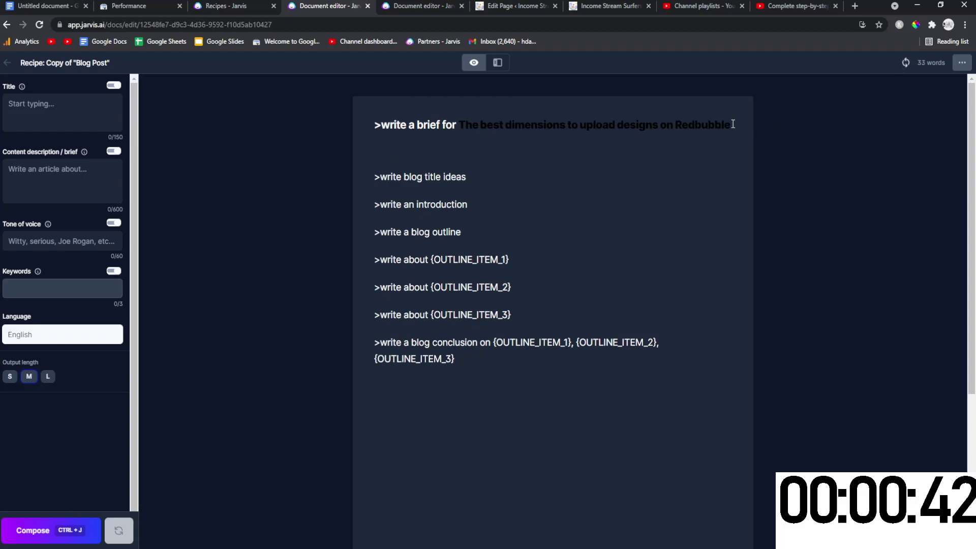
{"action": "left_click_drag", "start_coordinate": [733, 124], "coordinate": [348, 112]}
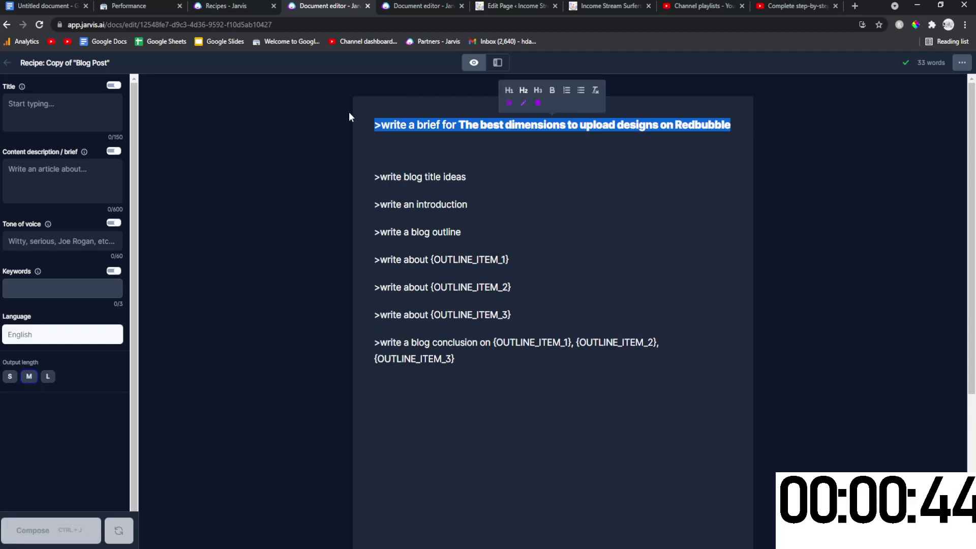
{"action": "key", "text": "ctrl+Return"}
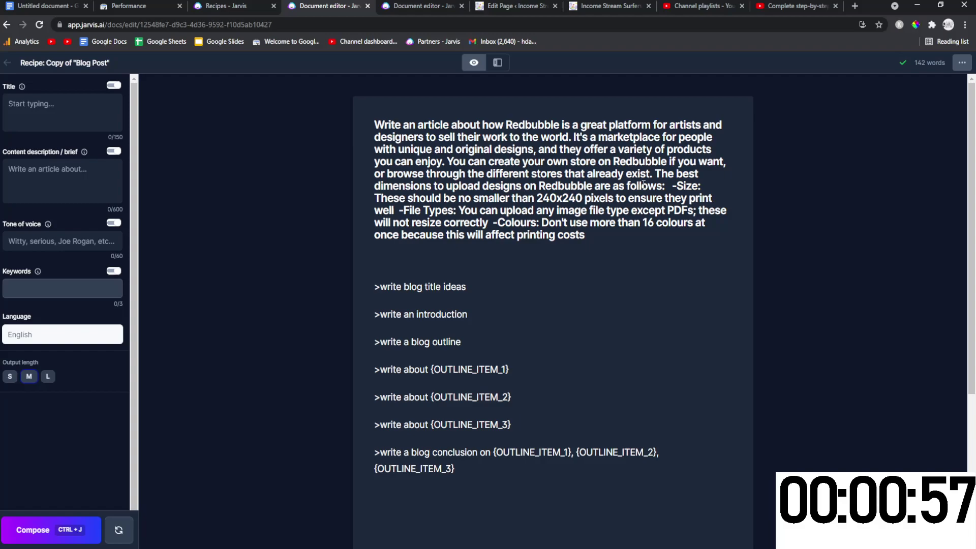
Split the generated brief into paragraphs around the dimensions sentence and run the AI writer
{"action": "left_click", "coordinate": [672, 186]}
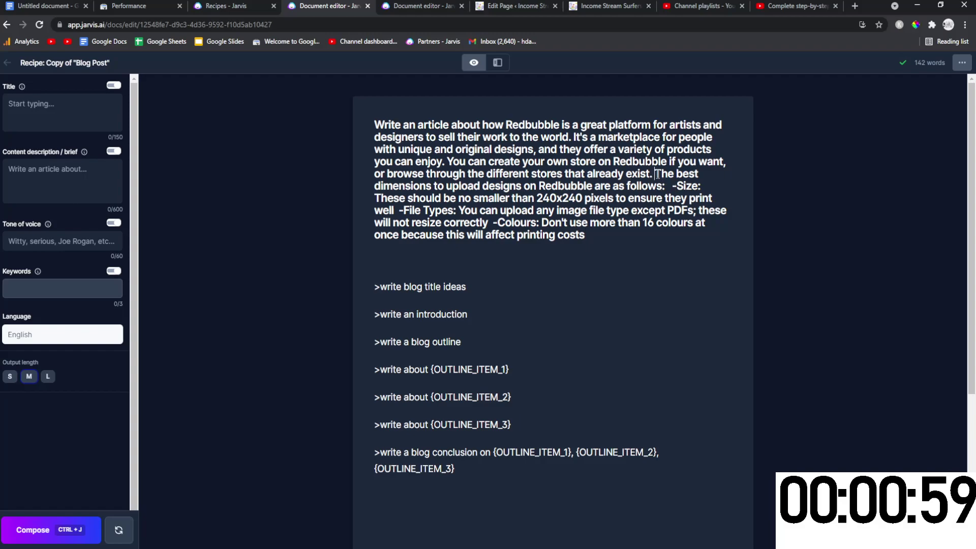
{"action": "left_click", "coordinate": [655, 174]}
{"action": "key", "text": "Return"}
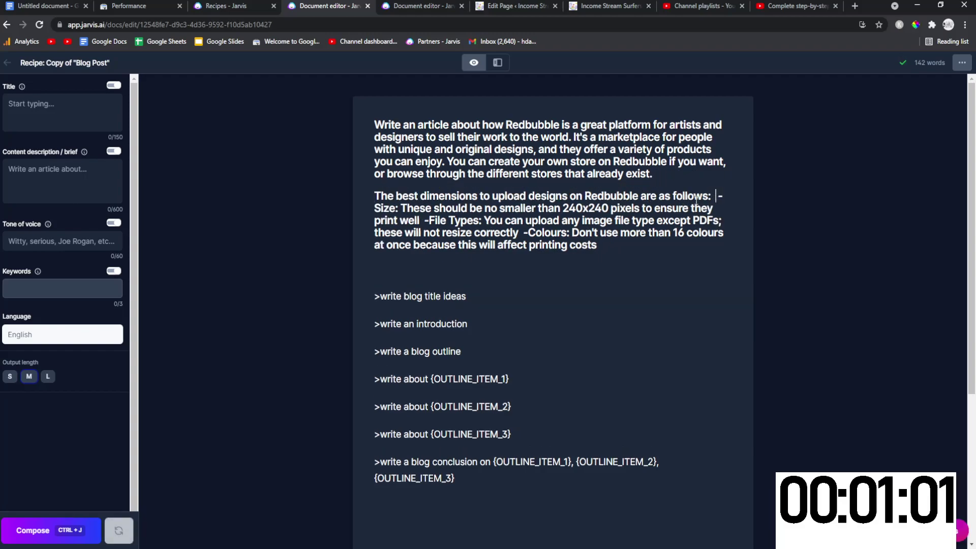
{"action": "key", "text": "Return"}
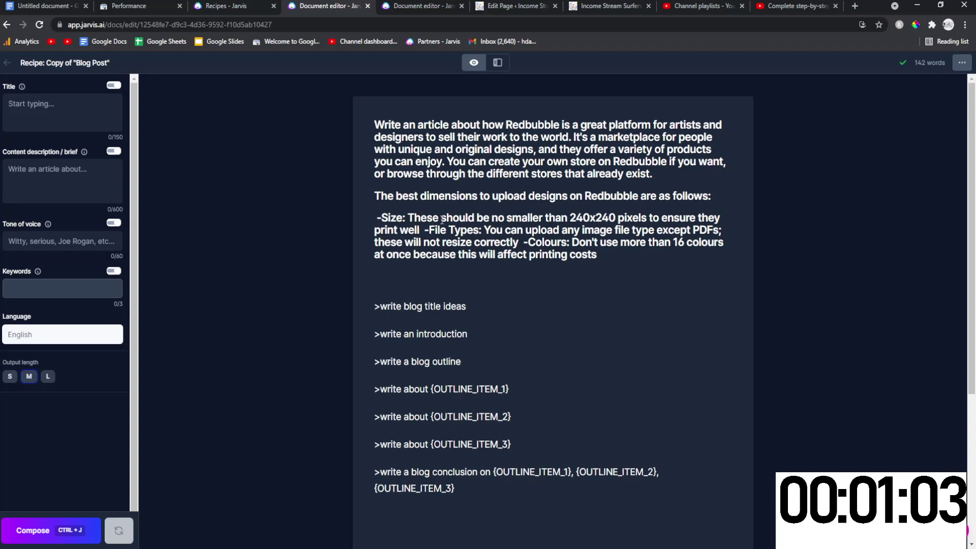
{"action": "left_click_drag", "start_coordinate": [602, 257], "coordinate": [355, 198]}
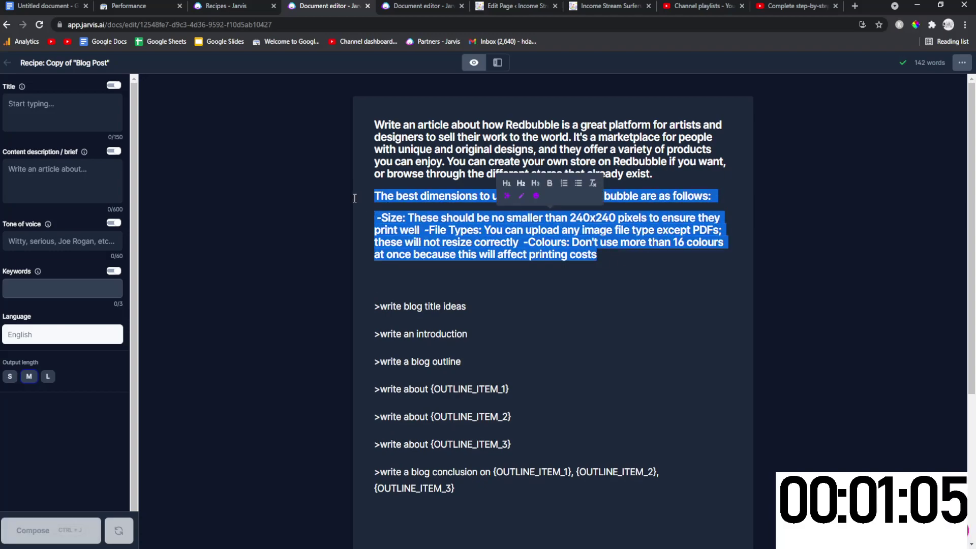
{"action": "scroll", "coordinate": [453, 258], "scroll_direction": "down", "scroll_amount": 1}
{"action": "scroll", "coordinate": [453, 257], "scroll_direction": "up", "scroll_amount": 1}
{"action": "left_click", "coordinate": [439, 195]}
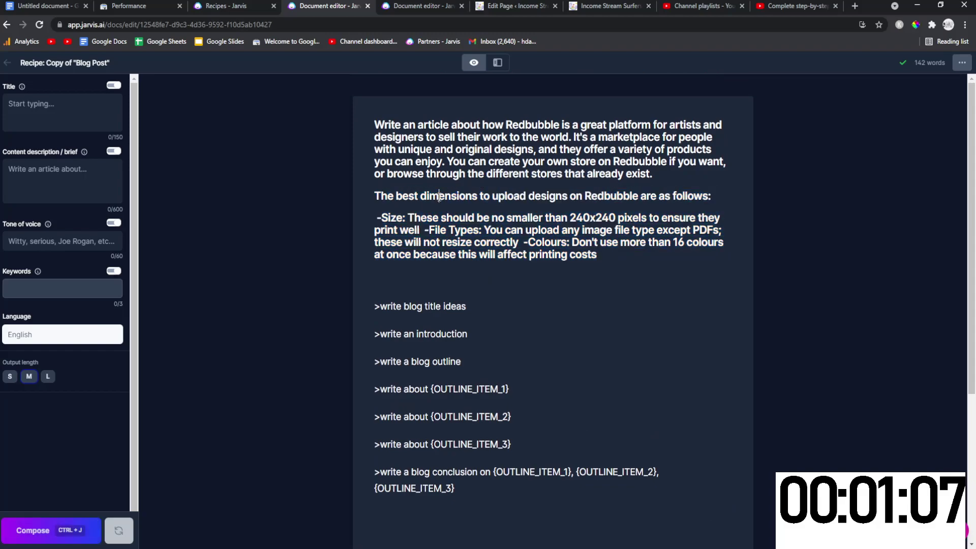
{"action": "key", "text": "ctrl+j"}
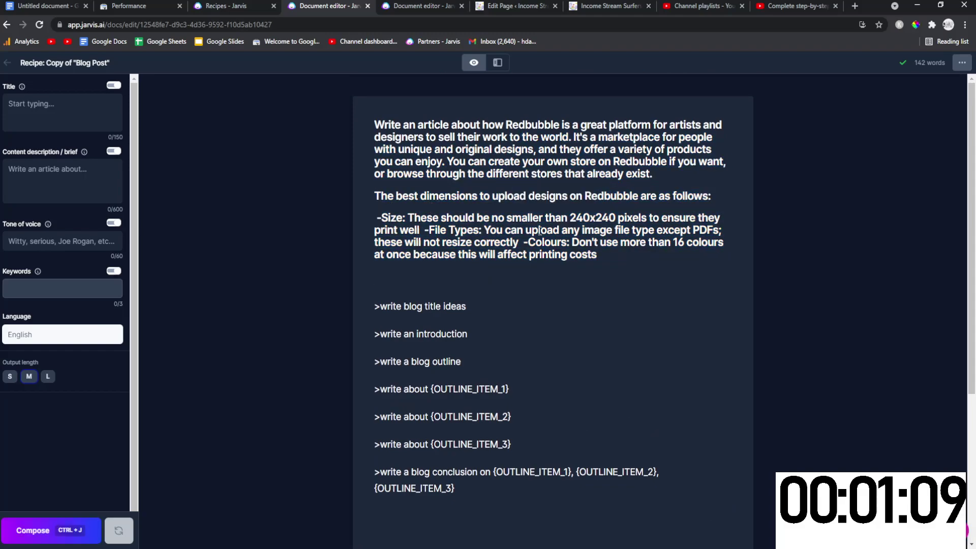
Replace the 240x240 size value with 4500x5400 copied from the drafted article
{"action": "left_click_drag", "start_coordinate": [569, 218], "coordinate": [616, 218]}
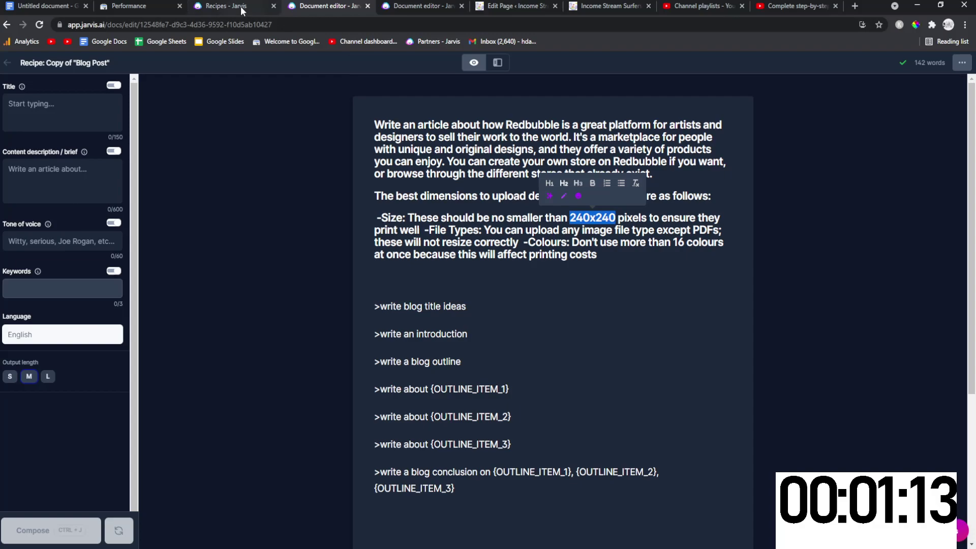
{"action": "left_click", "coordinate": [45, 6]}
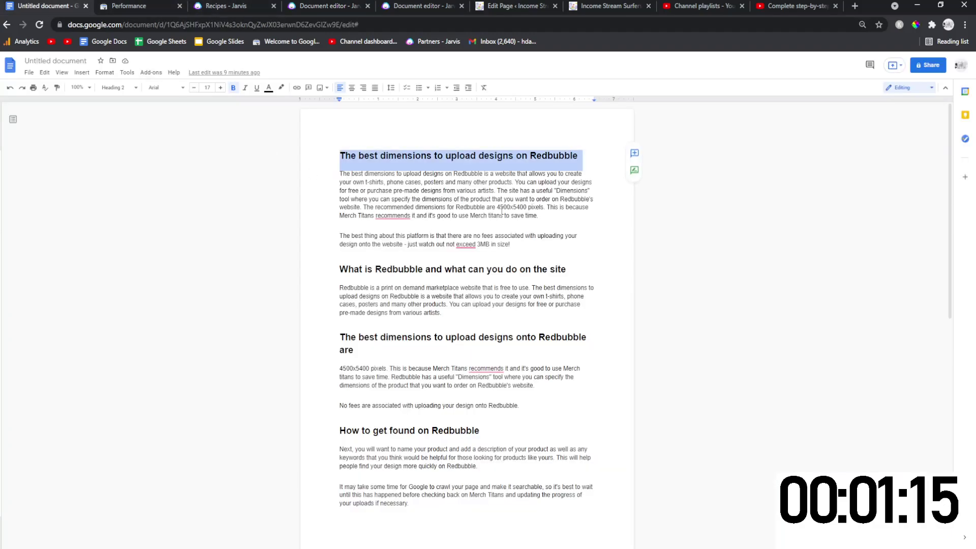
{"action": "left_click_drag", "start_coordinate": [497, 208], "coordinate": [528, 210]}
{"action": "key", "text": "ctrl+c"}
{"action": "left_click", "coordinate": [306, 5]}
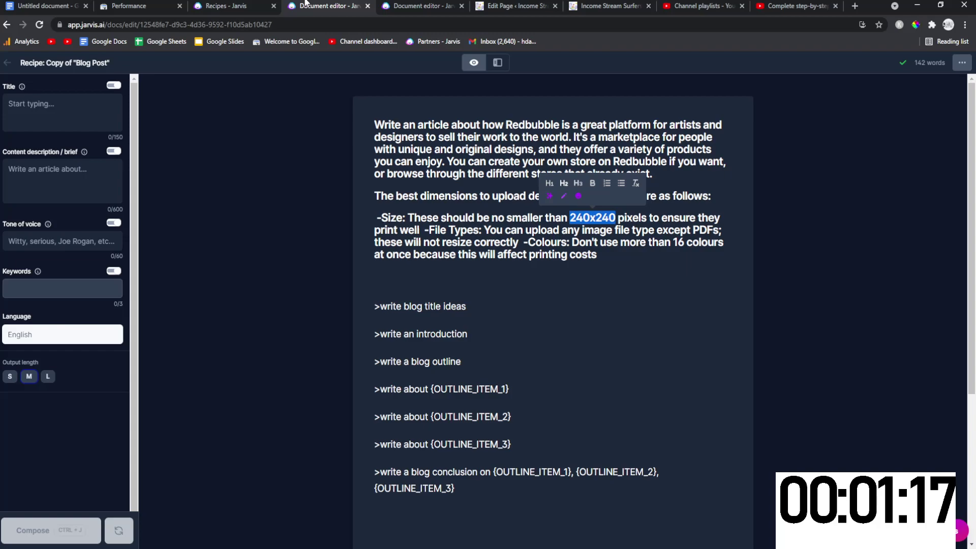
{"action": "key", "text": "ctrl+v"}
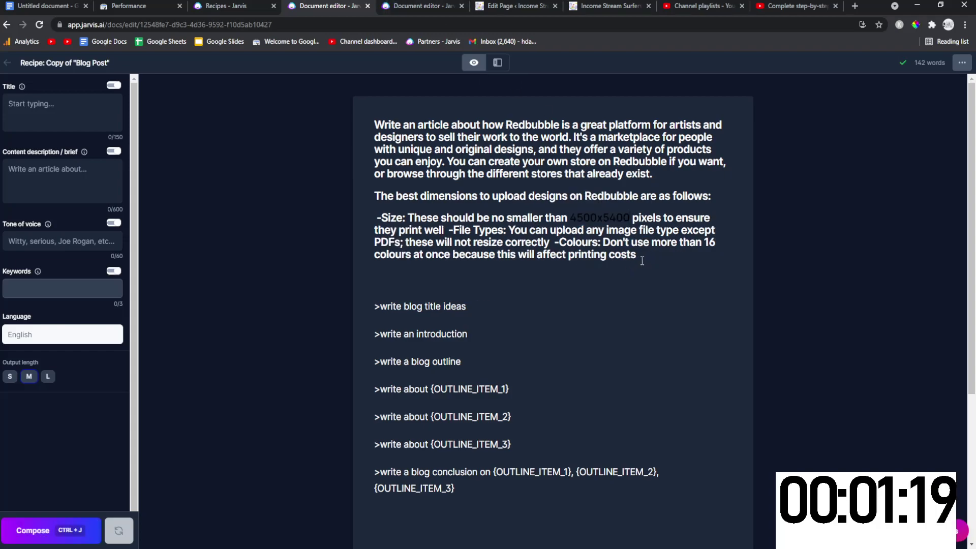
Move the File Types and Colours points onto their own lines
{"action": "left_click", "coordinate": [449, 229]}
{"action": "key", "text": "Return"}
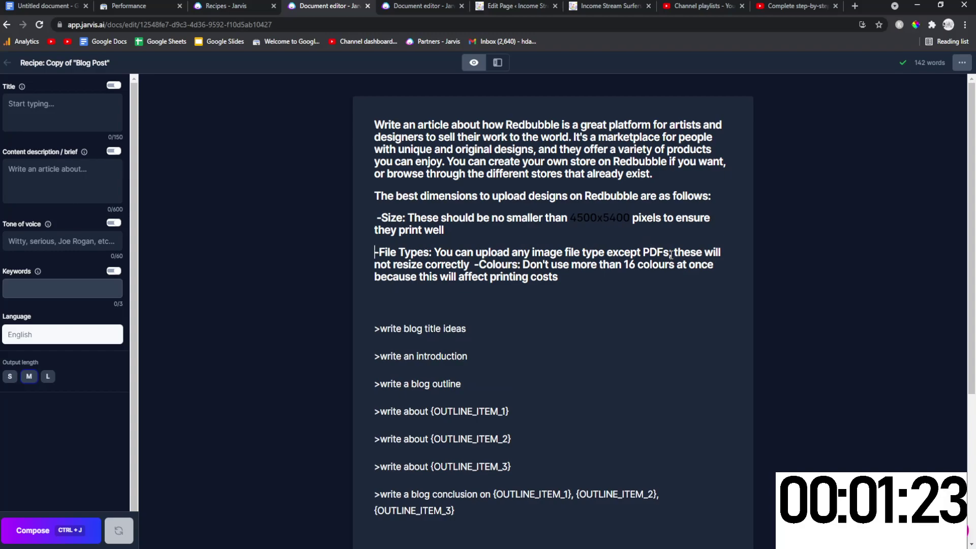
{"action": "left_click", "coordinate": [474, 264]}
{"action": "key", "text": "Return"}
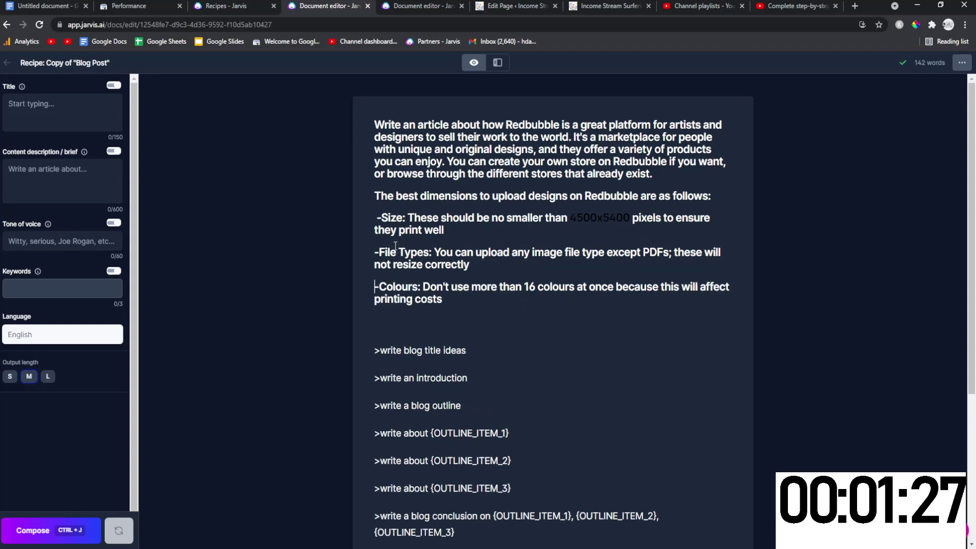
{"action": "scroll", "coordinate": [450, 271], "scroll_direction": "down", "scroll_amount": 1}
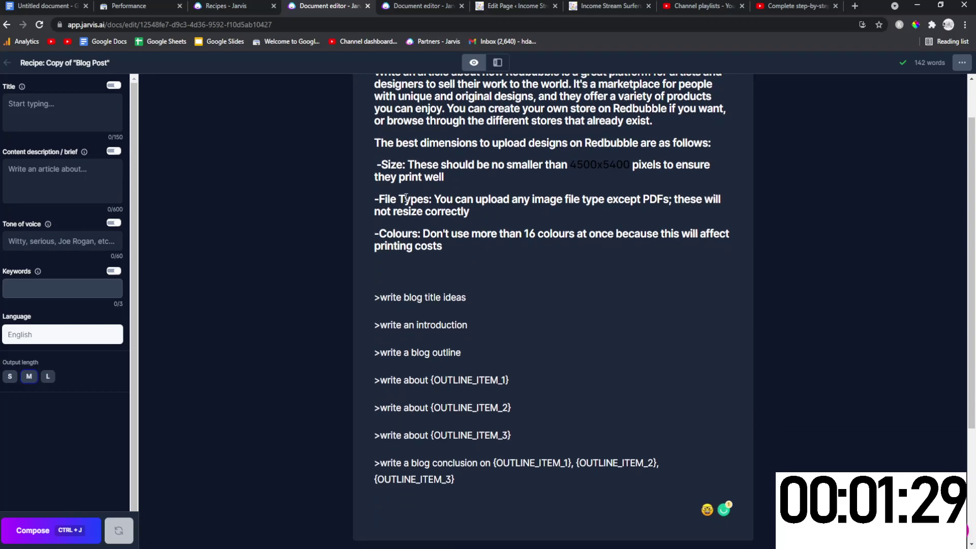
{"action": "left_click_drag", "start_coordinate": [483, 247], "coordinate": [361, 166]}
{"action": "type", "text": "-Size: These should be no smaller than 4500x5400 pixels to ensure they print well  -File Types: You can upload any image file type except PDFs; these will not resize correctly  -Colours: Don't use more than 16 colours at once because this will affect printing costs"}
Delete the leading dashes before the Size and File Types points
{"action": "left_click", "coordinate": [380, 164]}
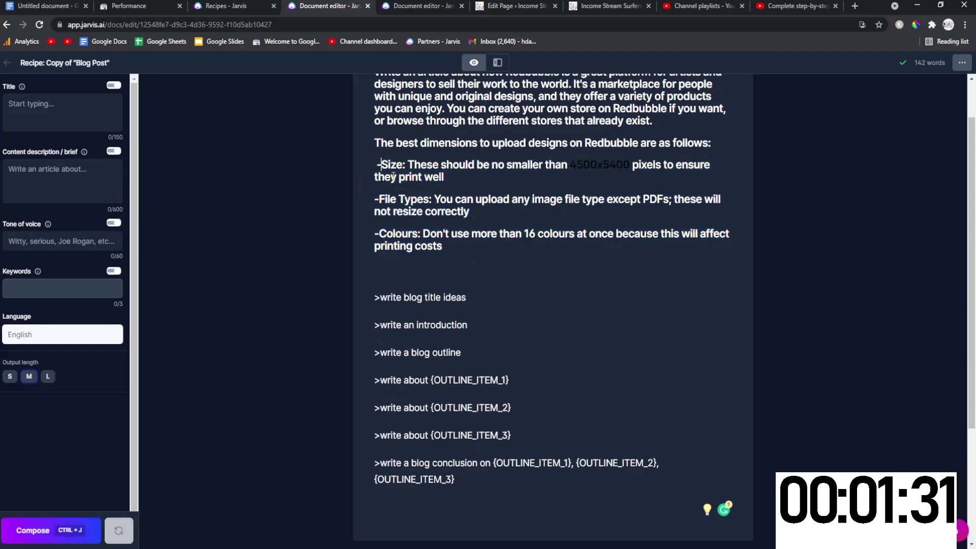
{"action": "key", "text": "BackSpace"}
{"action": "left_click", "coordinate": [378, 199]}
{"action": "key", "text": "BackSpace"}
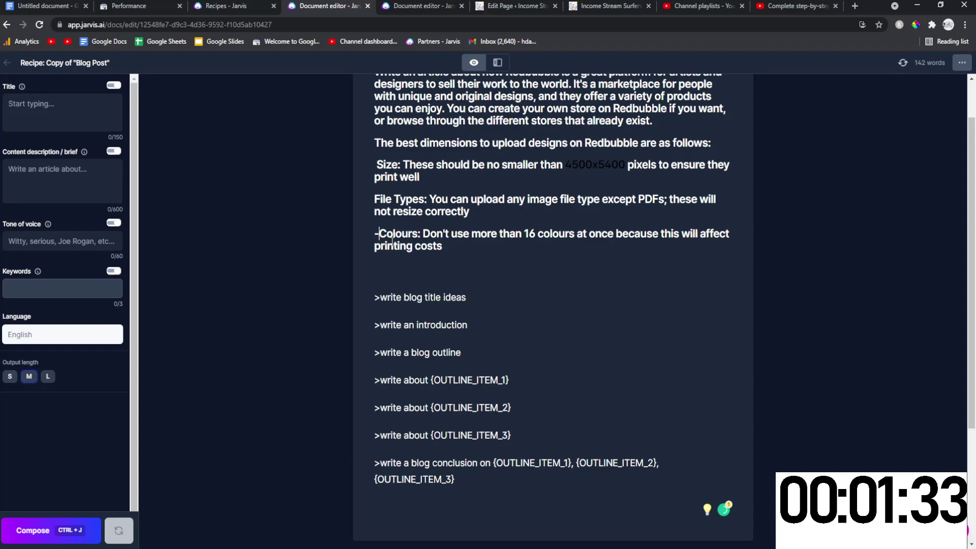
Remove the dash before Colours and format Size, File Types and Colours as a bulleted list
{"action": "left_click", "coordinate": [379, 235]}
{"action": "key", "text": "BackSpace"}
{"action": "left_click_drag", "start_coordinate": [442, 245], "coordinate": [358, 216]}
{"action": "scroll", "coordinate": [563, 265], "scroll_direction": "up", "scroll_amount": 1}
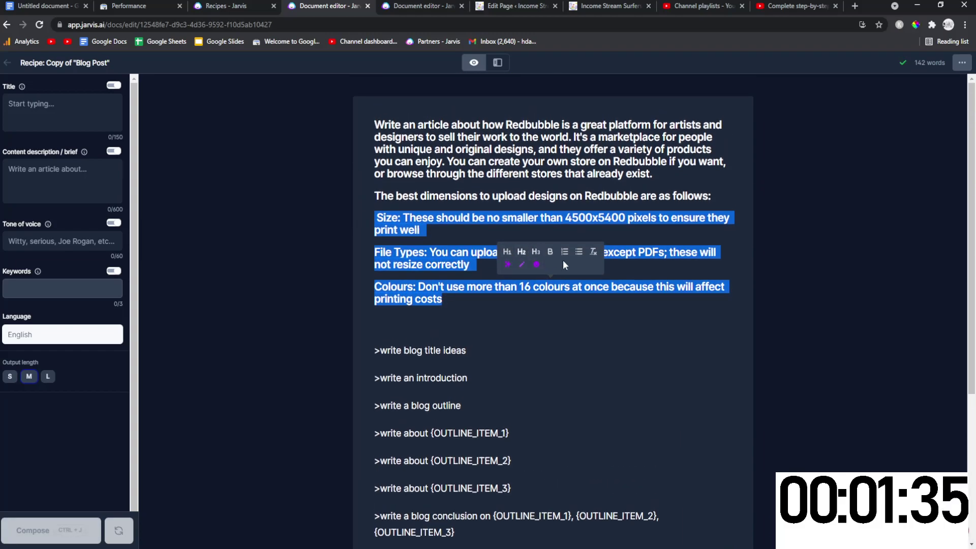
{"action": "left_click", "coordinate": [566, 252]}
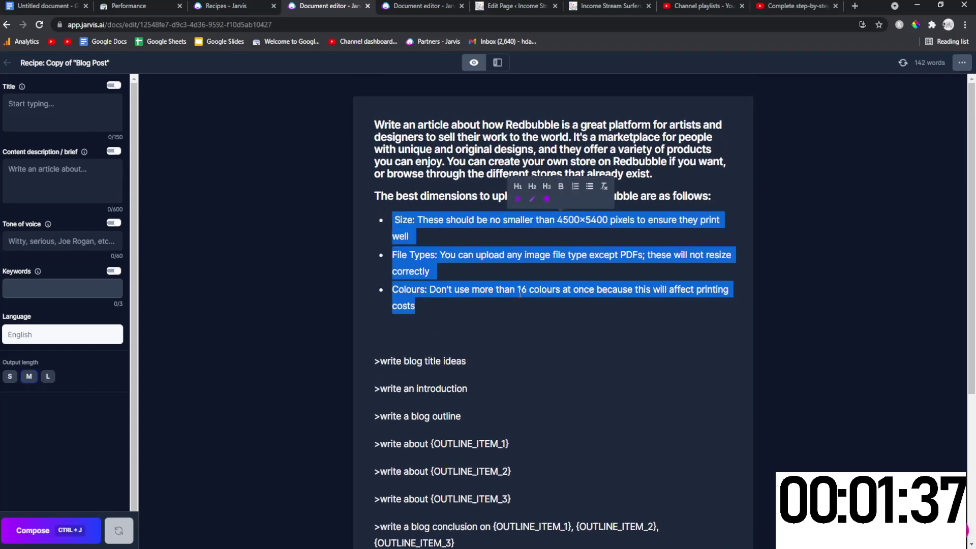
{"action": "left_click", "coordinate": [575, 187]}
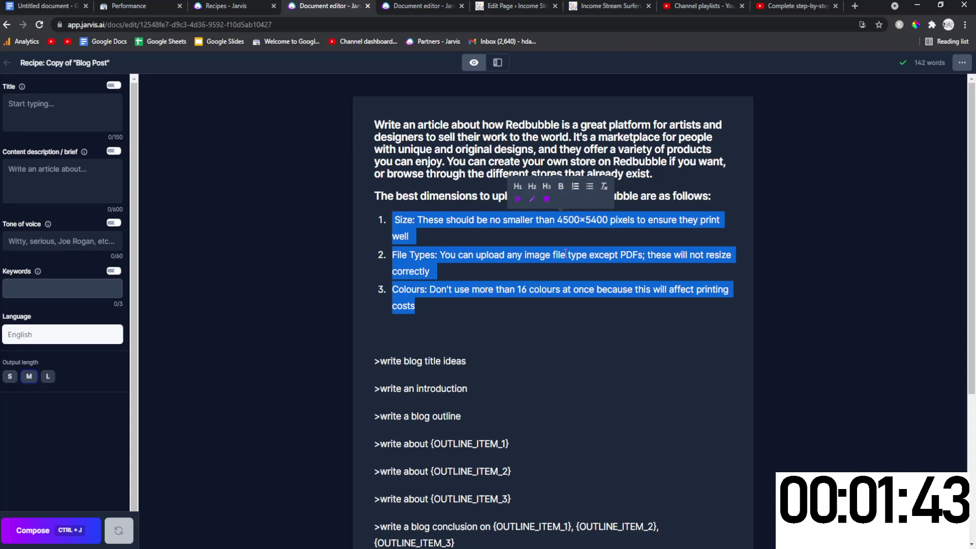
{"action": "left_click", "coordinate": [590, 188]}
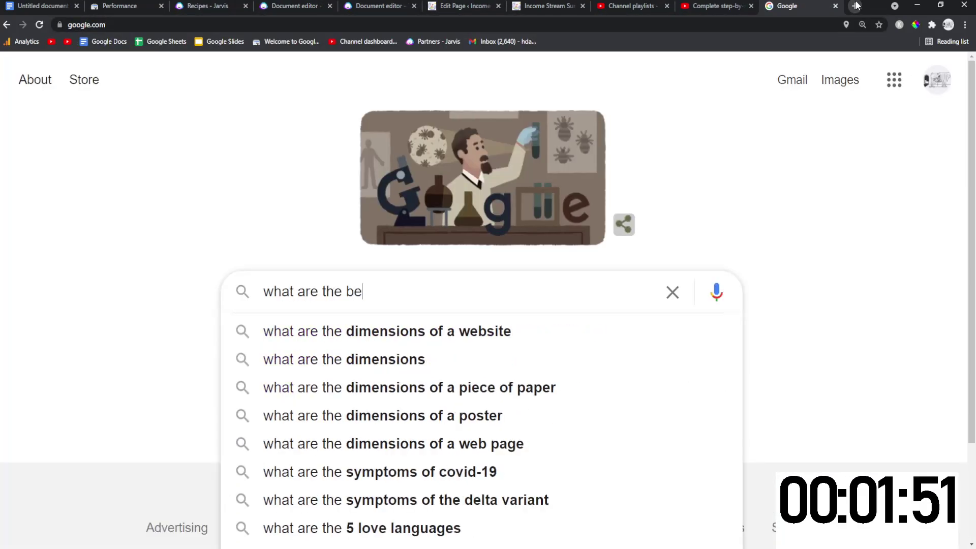
Search Google for 'what are the best dimensions for redbubble' and read the featured snippet
{"action": "type", "text": "st dimensions for red"}
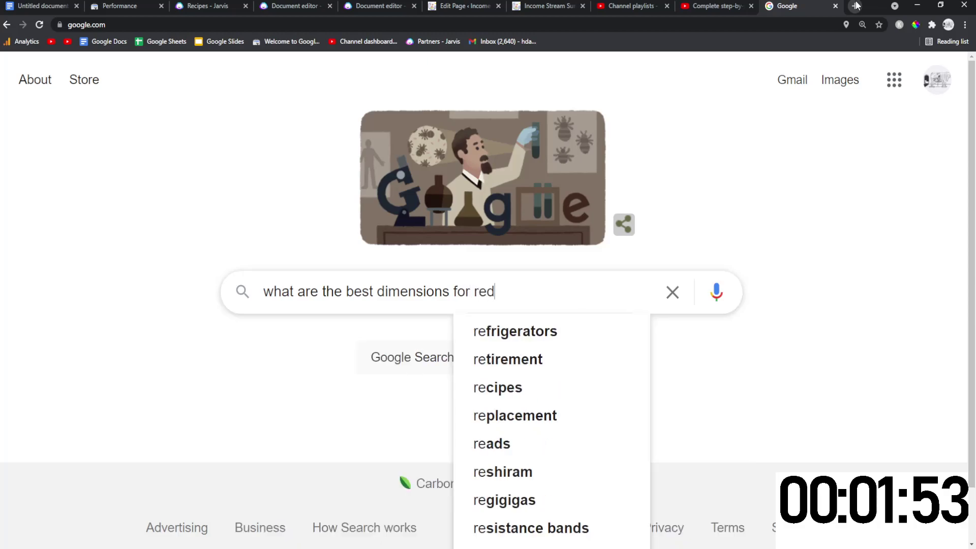
{"action": "type", "text": "bubble"}
{"action": "key", "text": "Return"}
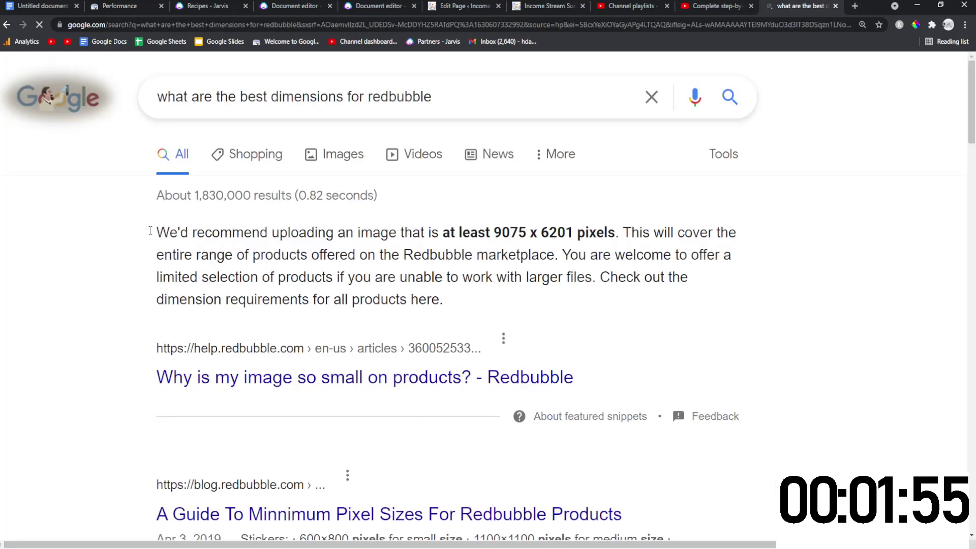
{"action": "left_click_drag", "start_coordinate": [150, 231], "coordinate": [548, 304]}
{"action": "left_click", "coordinate": [508, 306]}
{"action": "scroll", "coordinate": [506, 307], "scroll_direction": "down", "scroll_amount": 1}
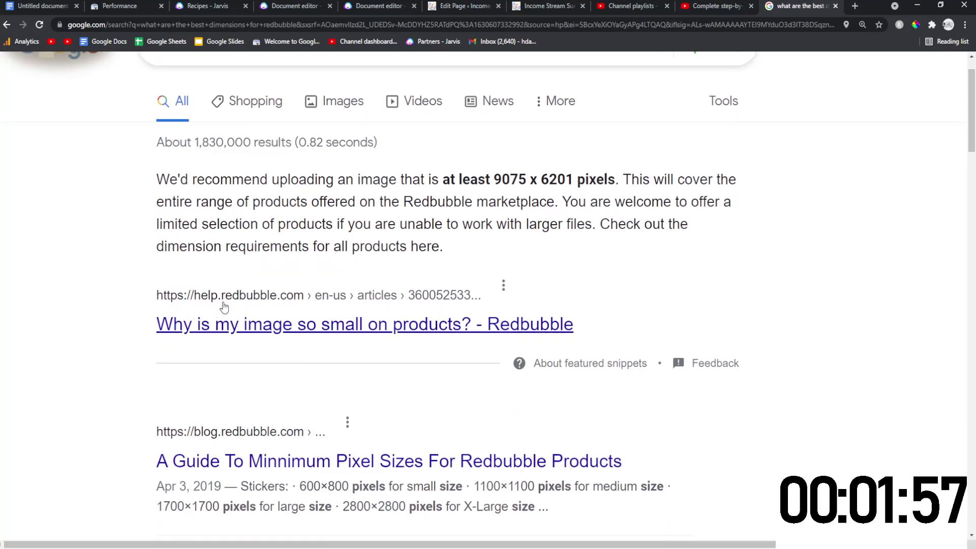
{"action": "left_click_drag", "start_coordinate": [153, 183], "coordinate": [451, 241]}
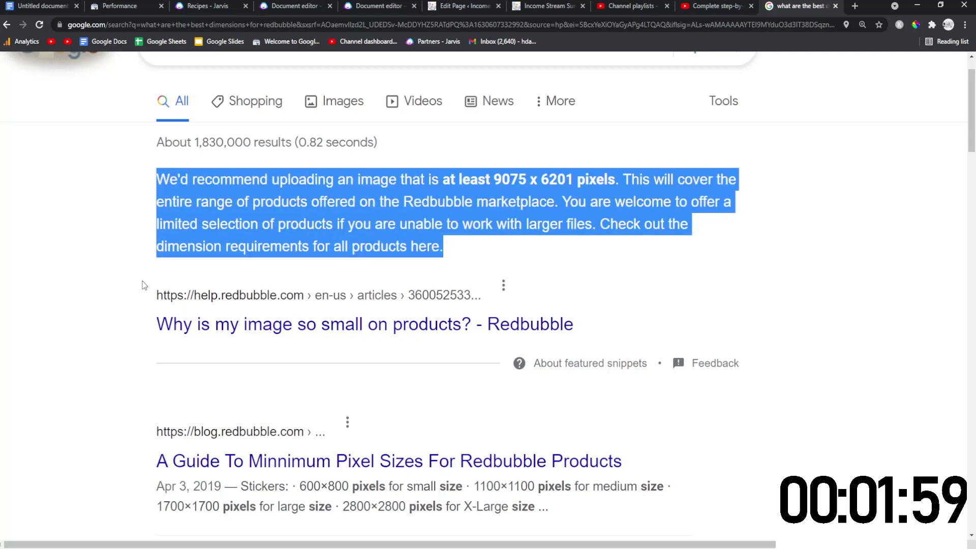
{"action": "scroll", "coordinate": [142, 285], "scroll_direction": "down", "scroll_amount": 8}
{"action": "left_click", "coordinate": [115, 270]}
{"action": "scroll", "coordinate": [115, 270], "scroll_direction": "up", "scroll_amount": 9}
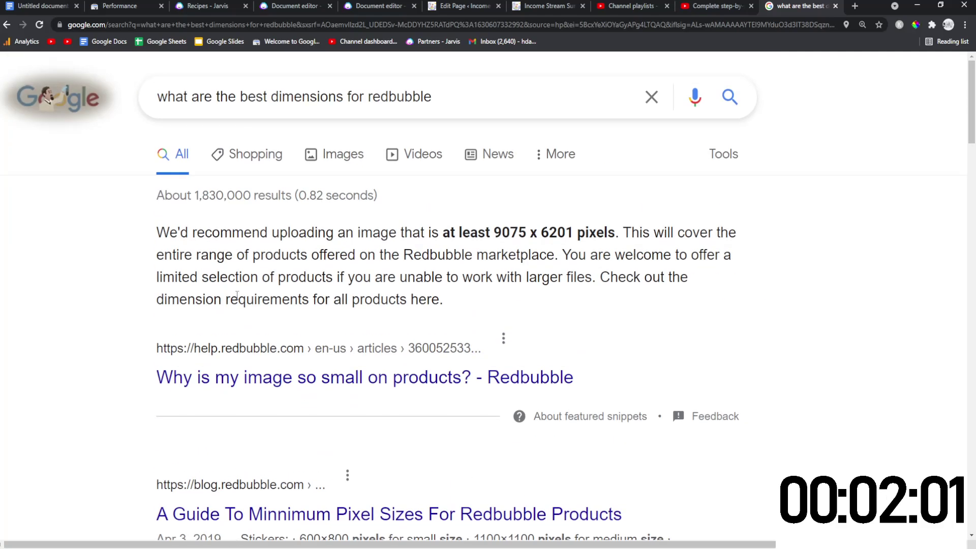
{"action": "left_click_drag", "start_coordinate": [158, 223], "coordinate": [130, 207]}
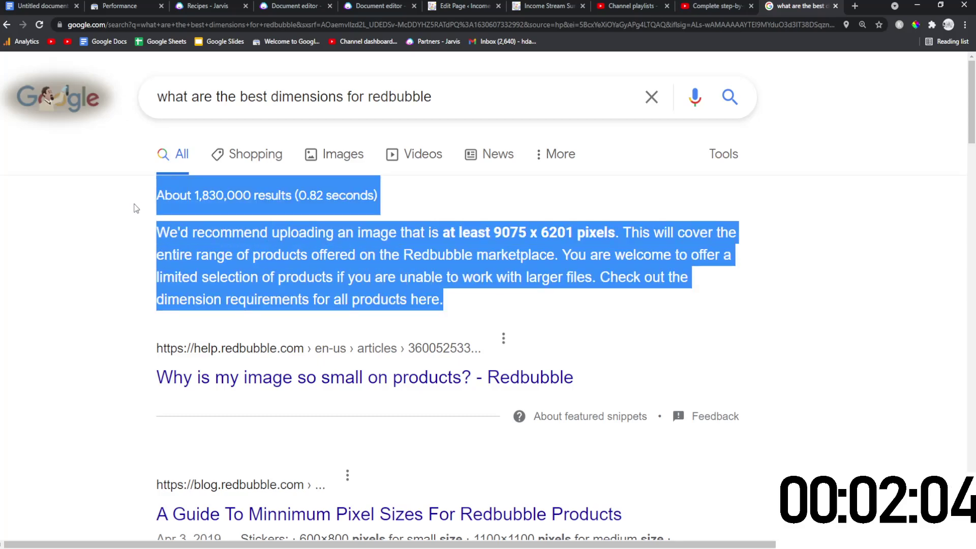
{"action": "left_click", "coordinate": [103, 260]}
{"action": "scroll", "coordinate": [135, 304], "scroll_direction": "down", "scroll_amount": 10}
{"action": "scroll", "coordinate": [142, 301], "scroll_direction": "up", "scroll_amount": 9}
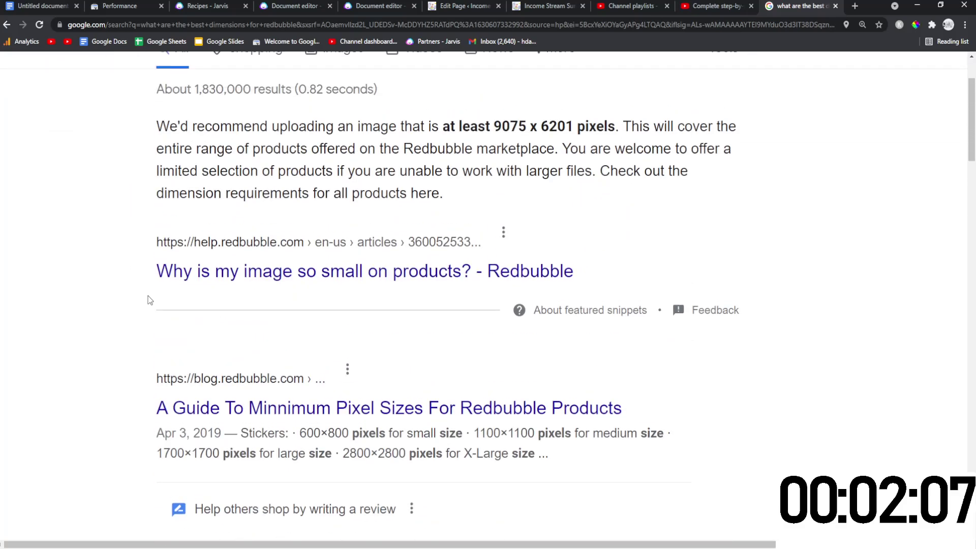
Examine the snippet's source result, selecting its title and web address
{"action": "scroll", "coordinate": [150, 300], "scroll_direction": "up", "scroll_amount": 2}
{"action": "left_click_drag", "start_coordinate": [158, 241], "coordinate": [596, 380]}
{"action": "left_click_drag", "start_coordinate": [519, 321], "coordinate": [479, 352]}
{"action": "left_click", "coordinate": [479, 352]}
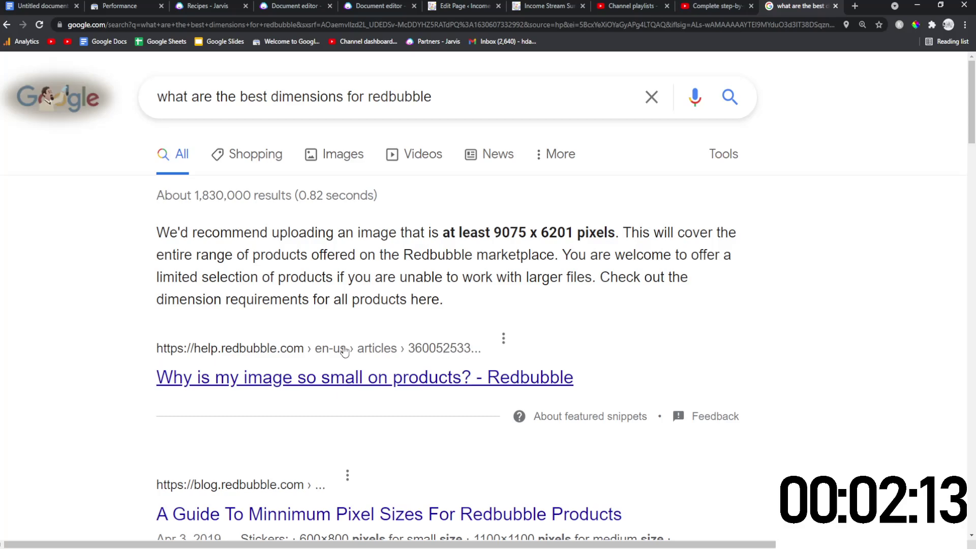
{"action": "scroll", "coordinate": [135, 351], "scroll_direction": "down", "scroll_amount": 5}
{"action": "scroll", "coordinate": [134, 352], "scroll_direction": "up", "scroll_amount": 5}
{"action": "left_click_drag", "start_coordinate": [134, 352], "coordinate": [588, 376]}
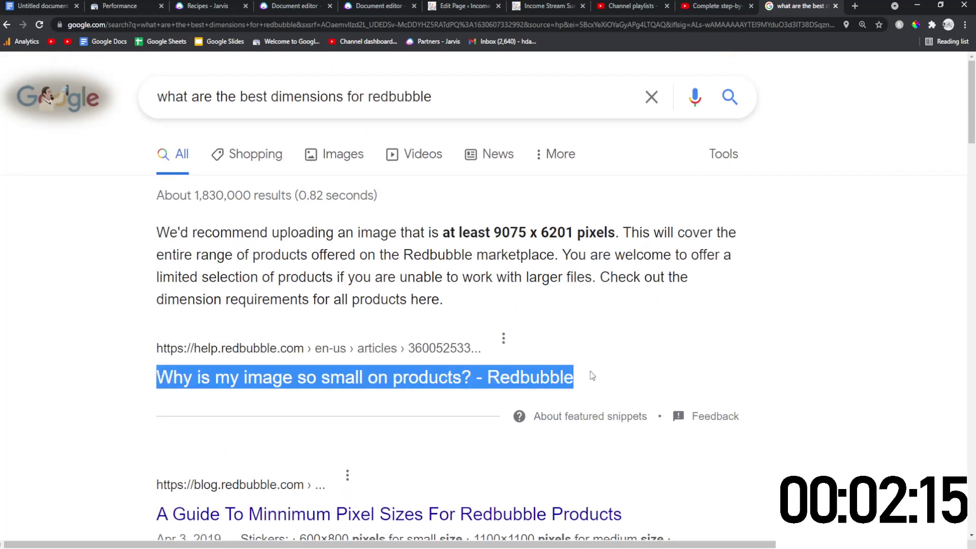
{"action": "left_click_drag", "start_coordinate": [497, 311], "coordinate": [475, 348]}
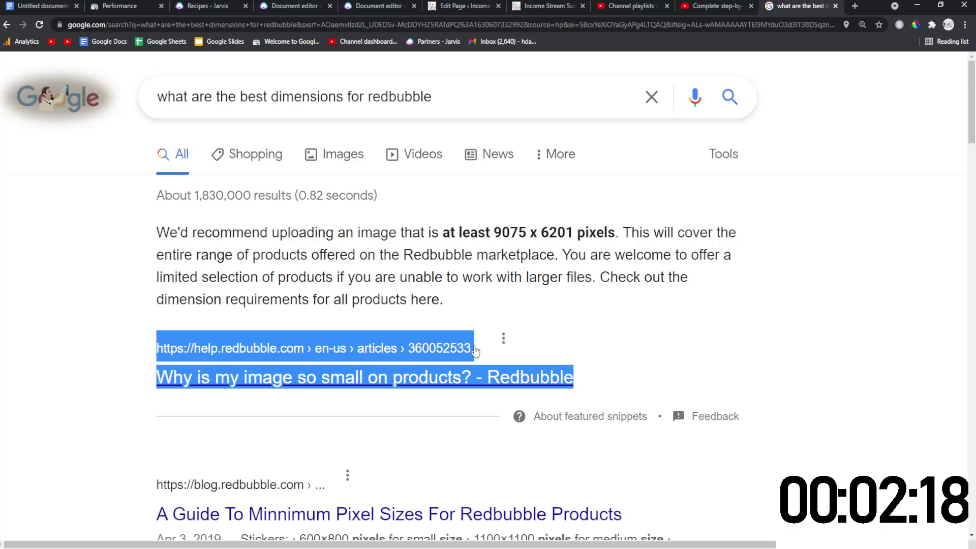
{"action": "double_click", "coordinate": [385, 97]}
{"action": "left_click", "coordinate": [7, 257]}
{"action": "scroll", "coordinate": [48, 299], "scroll_direction": "down", "scroll_amount": 4}
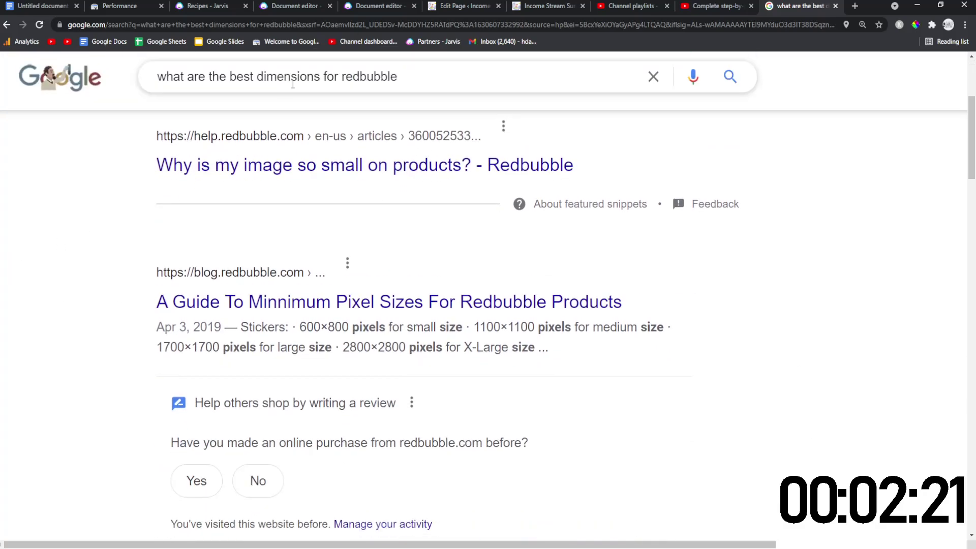
Return to the Jarvis Redbubble draft and select the dimensions heading with its bullets
{"action": "left_click", "coordinate": [350, 4]}
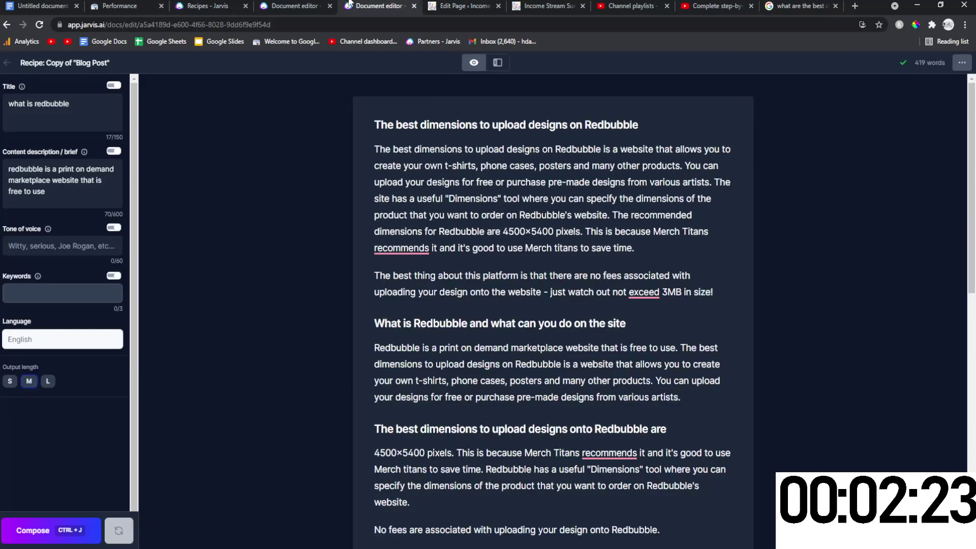
{"action": "left_click", "coordinate": [294, 4]}
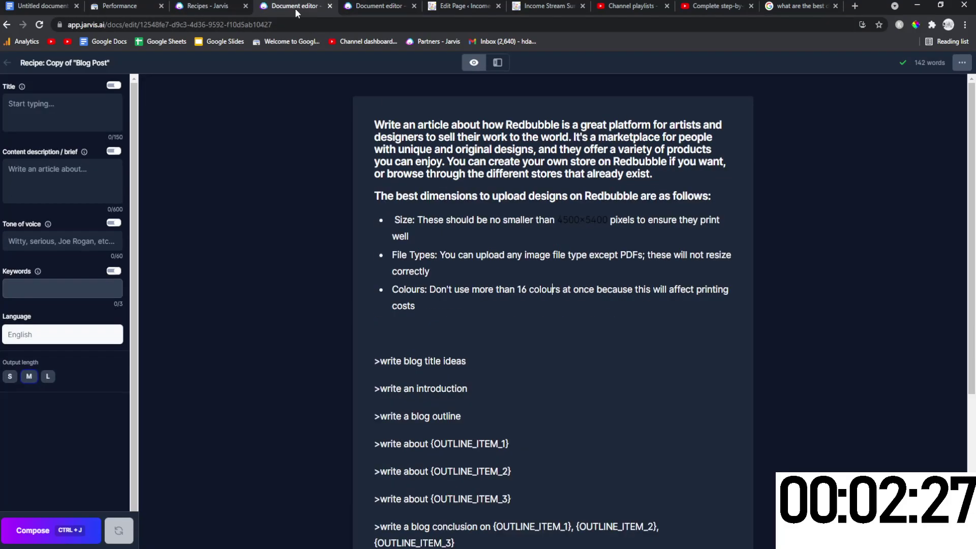
{"action": "left_click_drag", "start_coordinate": [370, 194], "coordinate": [422, 308]}
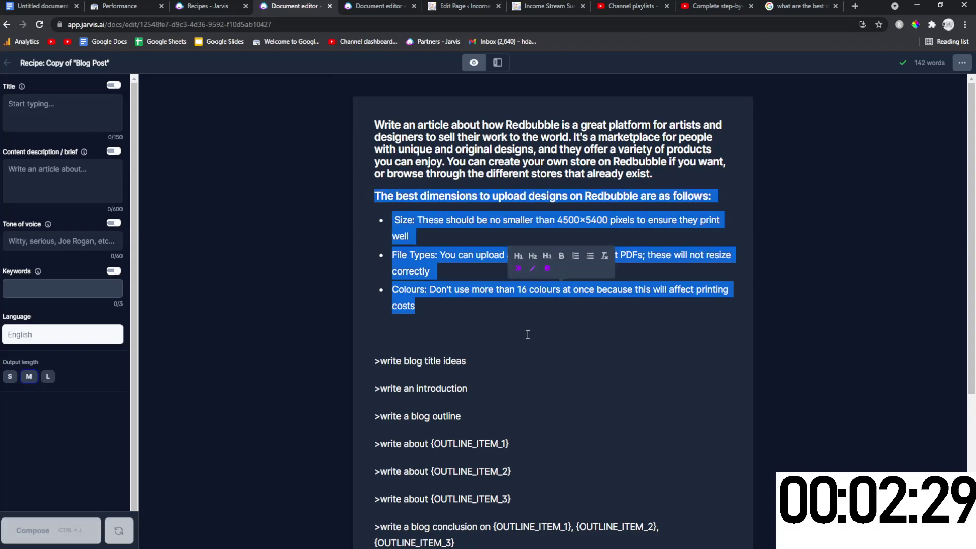
Delete the '>write an introduction' prompt and the leftover empty lines
{"action": "left_click", "coordinate": [498, 346]}
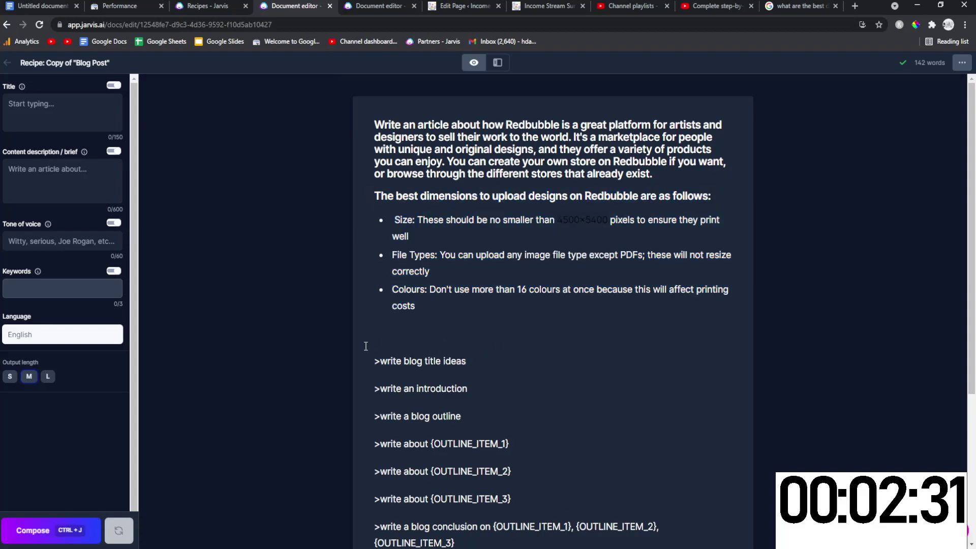
{"action": "key", "text": "BackSpace"}
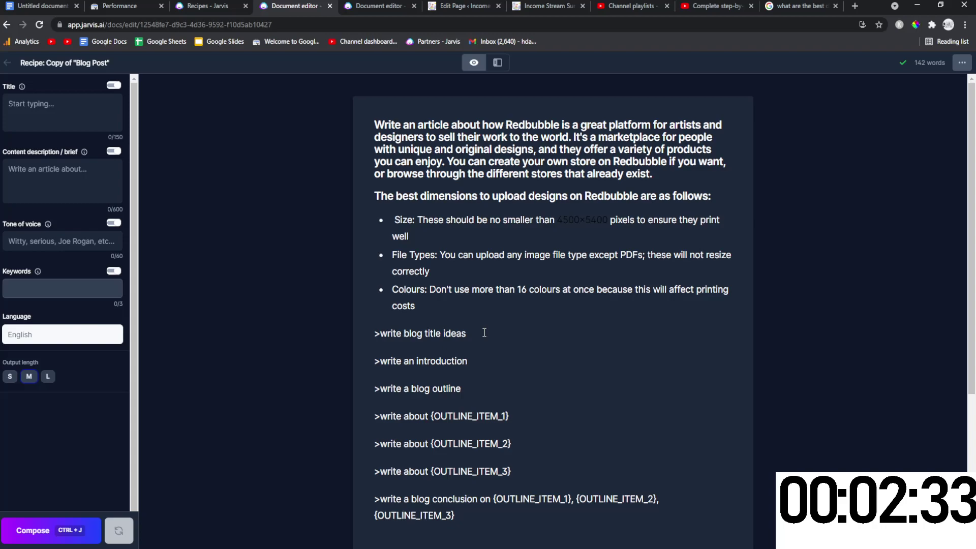
{"action": "left_click_drag", "start_coordinate": [466, 334], "coordinate": [336, 324]}
{"action": "left_click_drag", "start_coordinate": [466, 361], "coordinate": [333, 366]}
{"action": "key", "text": "BackSpace"}
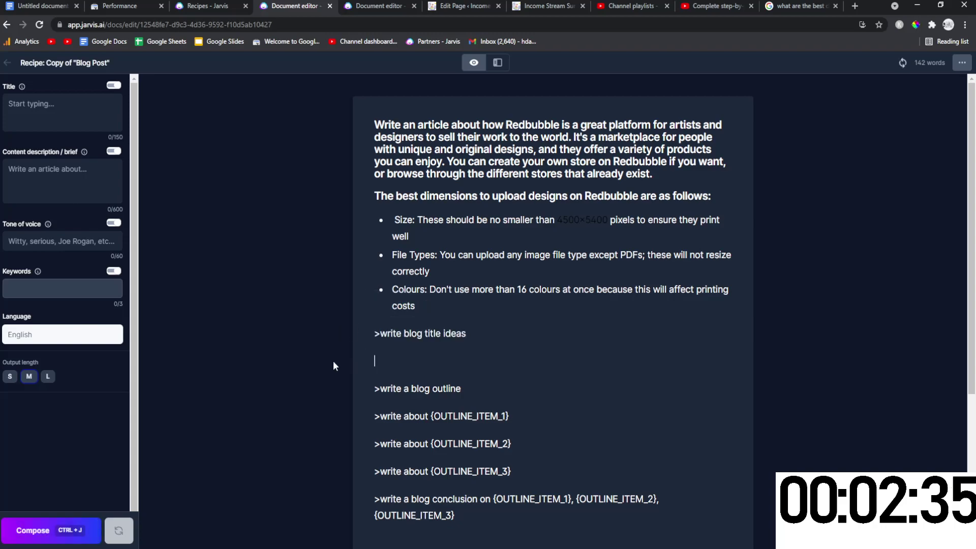
{"action": "key", "text": "BackSpace"}
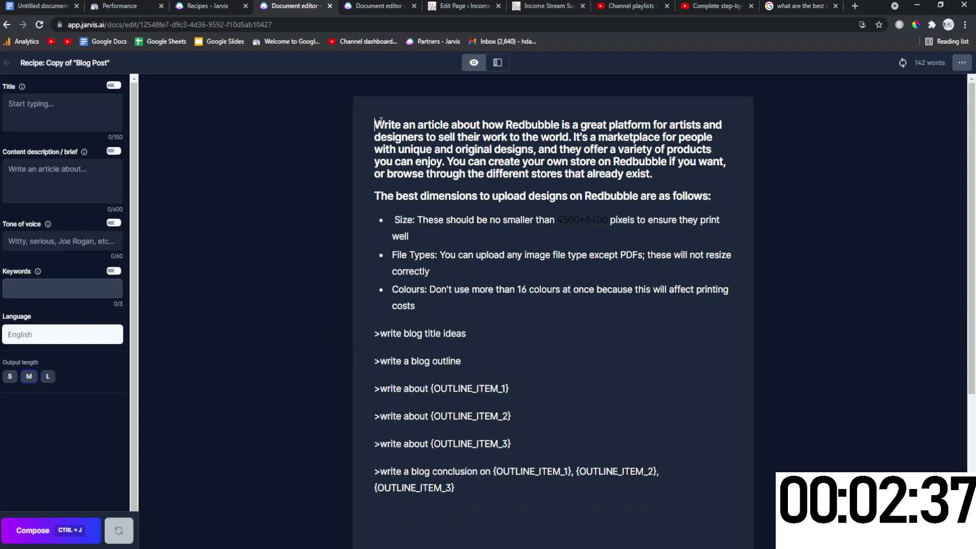
Copy the opening paragraph and dimension bullets into the content description box
{"action": "left_click_drag", "start_coordinate": [373, 123], "coordinate": [736, 298]}
{"action": "key", "text": "ctrl+c"}
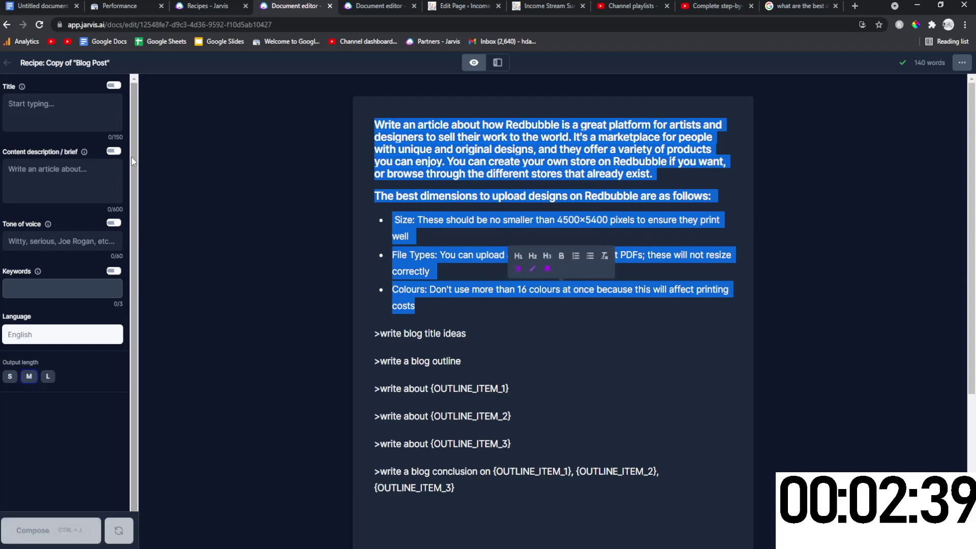
{"action": "left_click", "coordinate": [53, 181]}
{"action": "key", "text": "ctrl+v"}
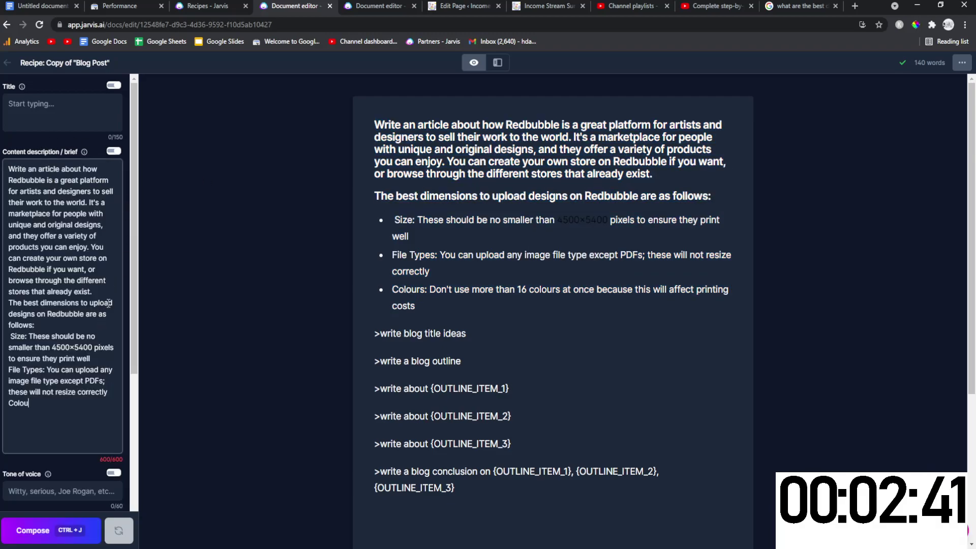
Add a blank line below the '>write blog title ideas' prompt and select the article's first sentence
{"action": "left_click", "coordinate": [499, 339]}
{"action": "key", "text": "Return"}
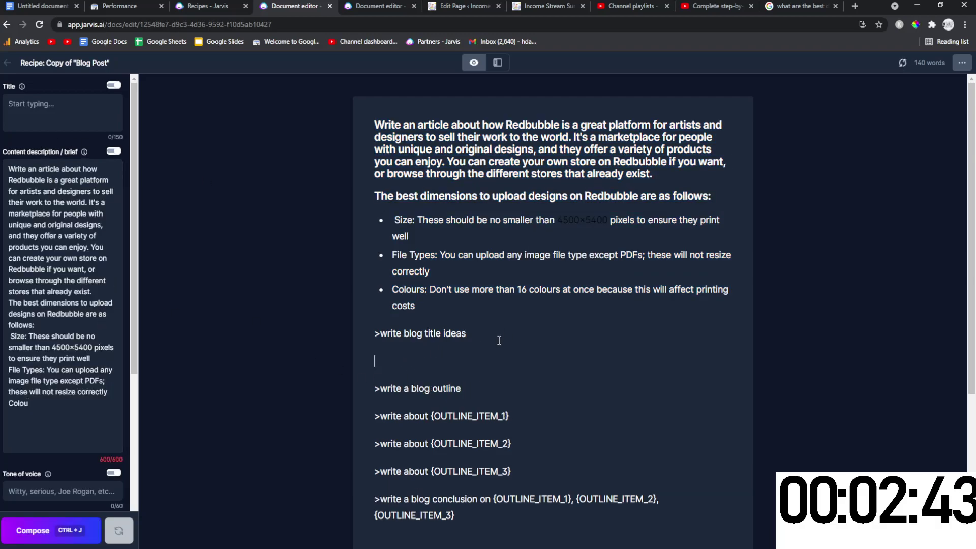
{"action": "left_click_drag", "start_coordinate": [484, 330], "coordinate": [359, 331]}
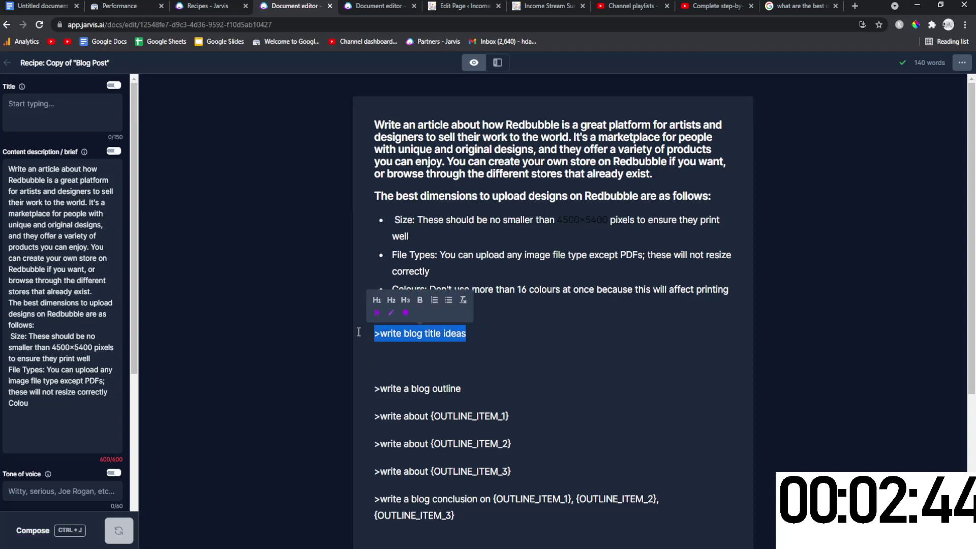
{"action": "left_click", "coordinate": [482, 236]}
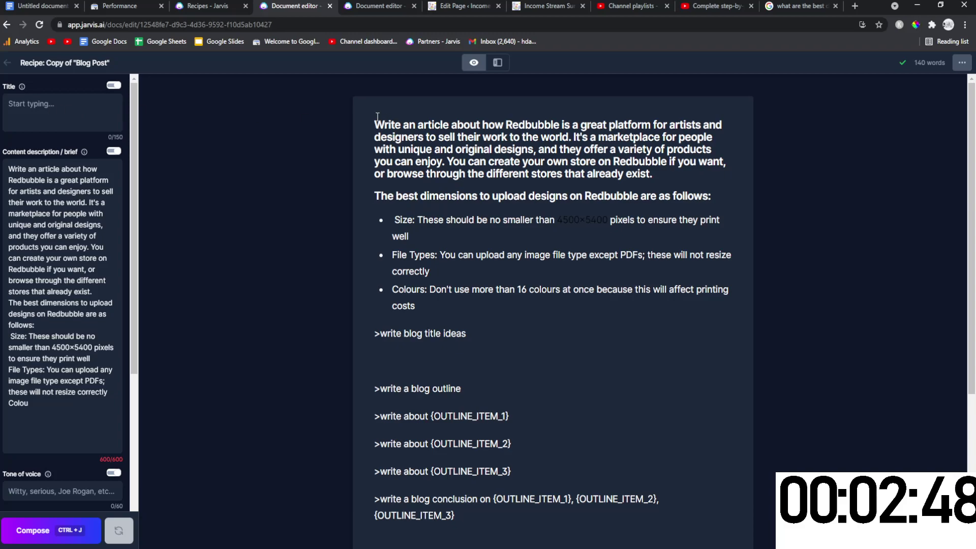
{"action": "left_click_drag", "start_coordinate": [377, 116], "coordinate": [575, 136]}
Put the first sentence plus 'what are the best dimensions' in the Title field, then select the title-ideas prompt
{"action": "key", "text": "ctrl+c"}
{"action": "left_click", "coordinate": [76, 114]}
{"action": "key", "text": "ctrl+v"}
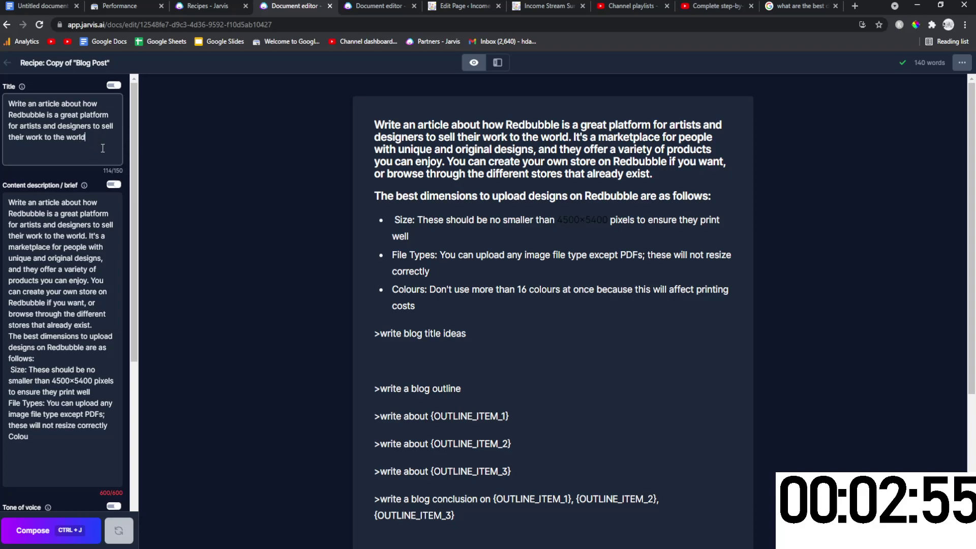
{"action": "type", "text": "= "}
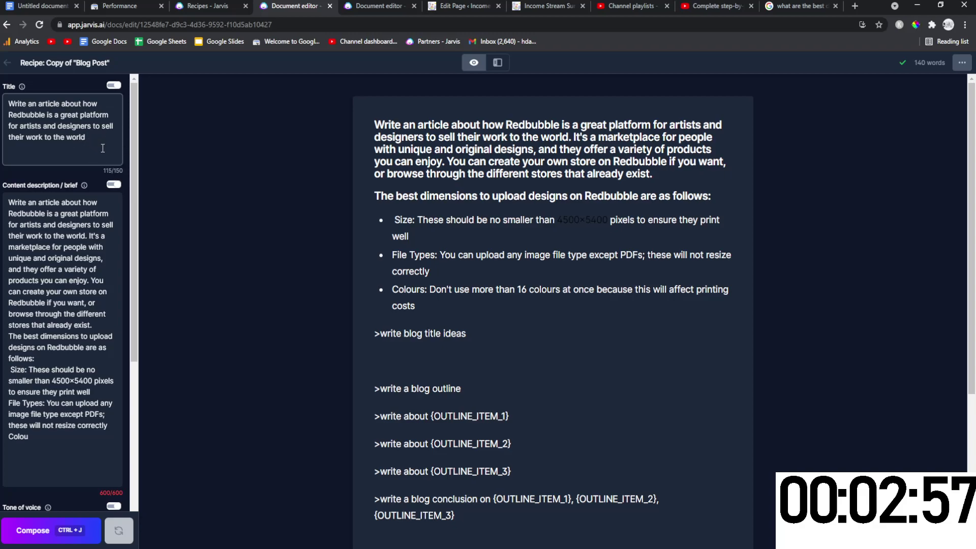
{"action": "type", "text": "what are the best d"}
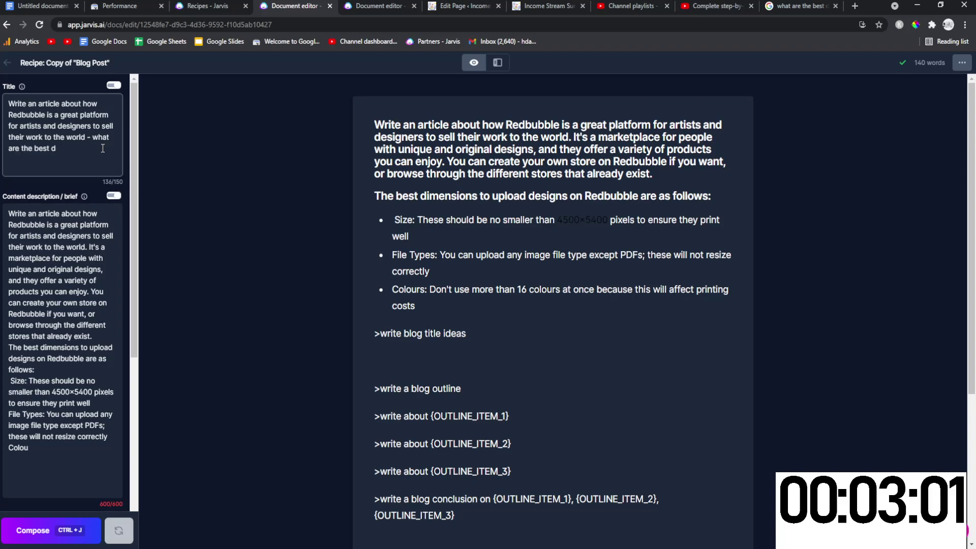
{"action": "type", "text": "eimimensions"}
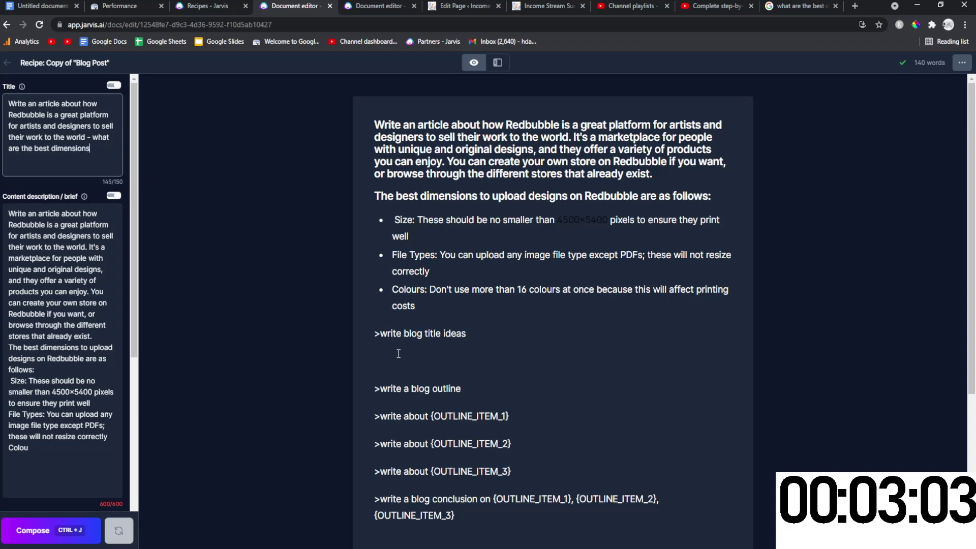
{"action": "left_click", "coordinate": [398, 353]}
{"action": "left_click_drag", "start_coordinate": [476, 335], "coordinate": [358, 337]}
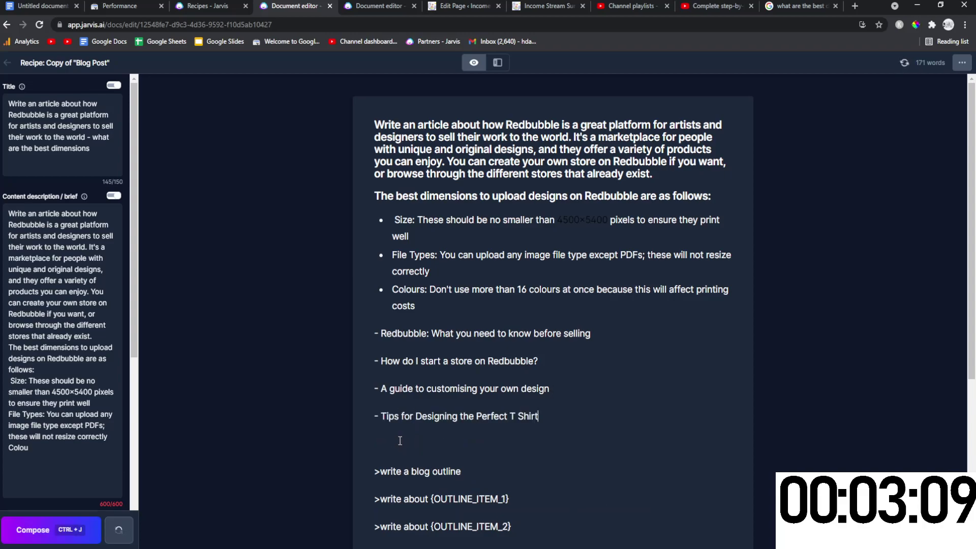
Delete the leading dash before each of the four generated title lines
{"action": "scroll", "coordinate": [397, 407], "scroll_direction": "down", "scroll_amount": 1}
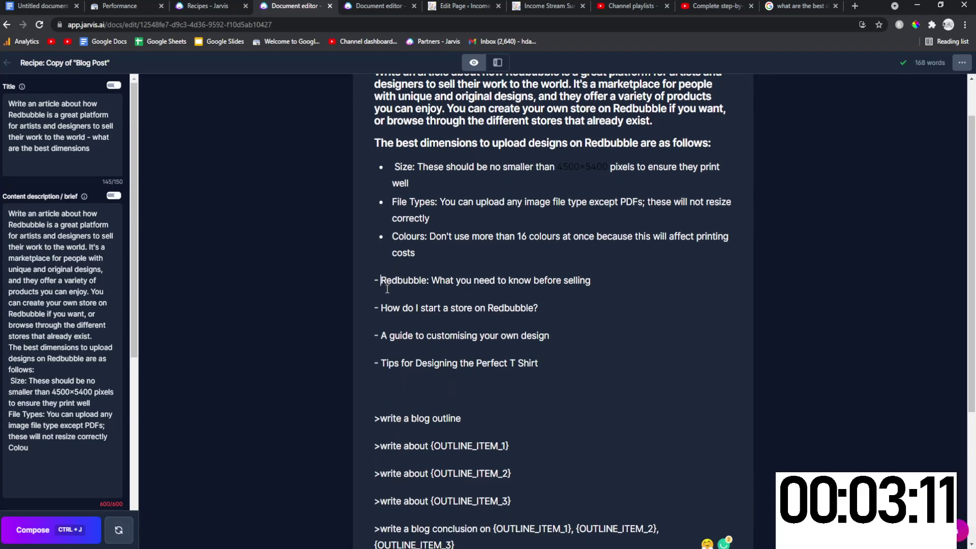
{"action": "key", "text": "BackSpace"}
{"action": "key", "text": "BackSpace"}
{"action": "left_click", "coordinate": [381, 308]}
{"action": "key", "text": "BackSpace"}
{"action": "key", "text": "BackSpace"}
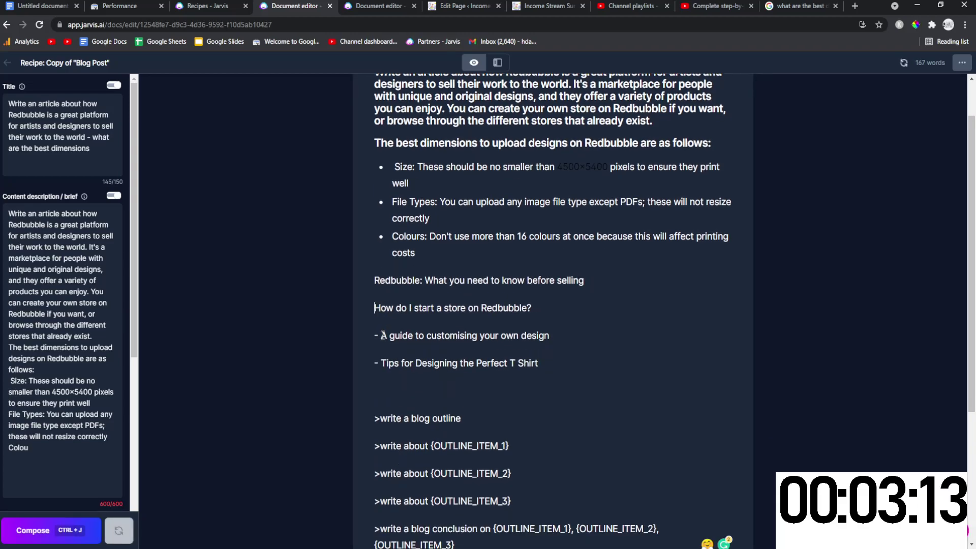
{"action": "left_click", "coordinate": [381, 335]}
{"action": "key", "text": "BackSpace"}
{"action": "key", "text": "BackSpace"}
{"action": "left_click", "coordinate": [381, 363]}
{"action": "key", "text": "BackSpace"}
{"action": "key", "text": "BackSpace"}
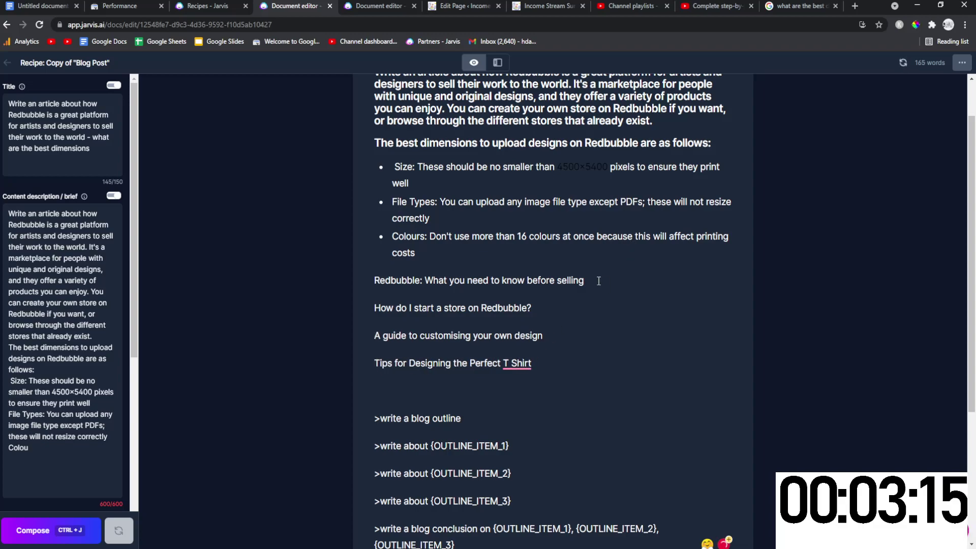
Make all four title lines H2 headings, including 'How do I start a store on Redbubble?'
{"action": "left_click_drag", "start_coordinate": [598, 280], "coordinate": [352, 285]}
{"action": "left_click", "coordinate": [448, 249]}
{"action": "left_click_drag", "start_coordinate": [559, 308], "coordinate": [351, 303]}
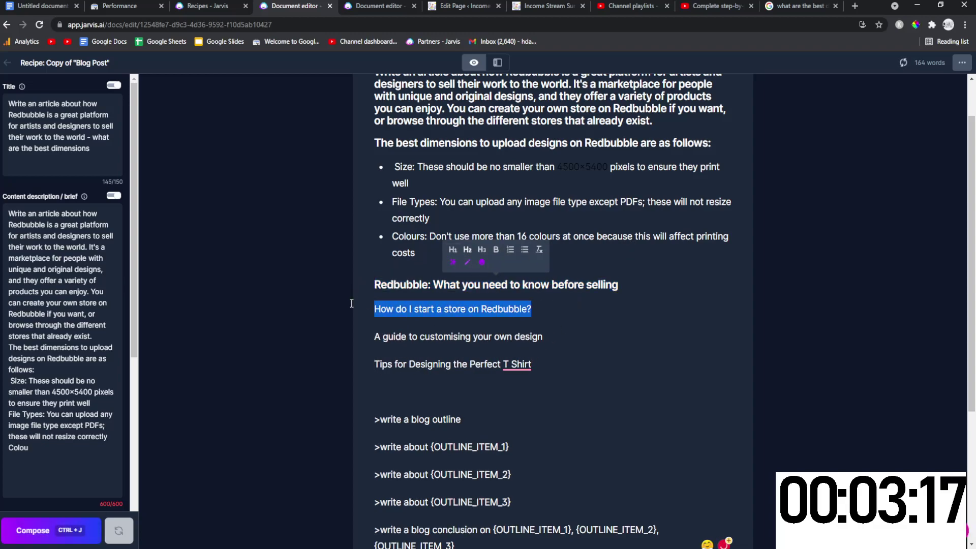
{"action": "left_click", "coordinate": [429, 276]}
{"action": "left_click_drag", "start_coordinate": [545, 332], "coordinate": [373, 329]}
{"action": "left_click", "coordinate": [445, 293]}
{"action": "left_click", "coordinate": [526, 352]}
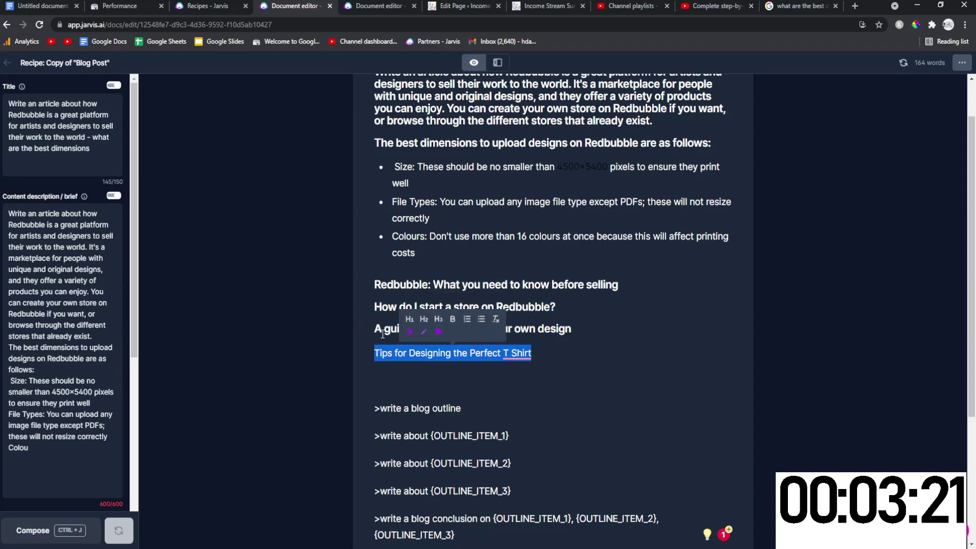
{"action": "left_click", "coordinate": [424, 319]}
{"action": "left_click", "coordinate": [438, 376]}
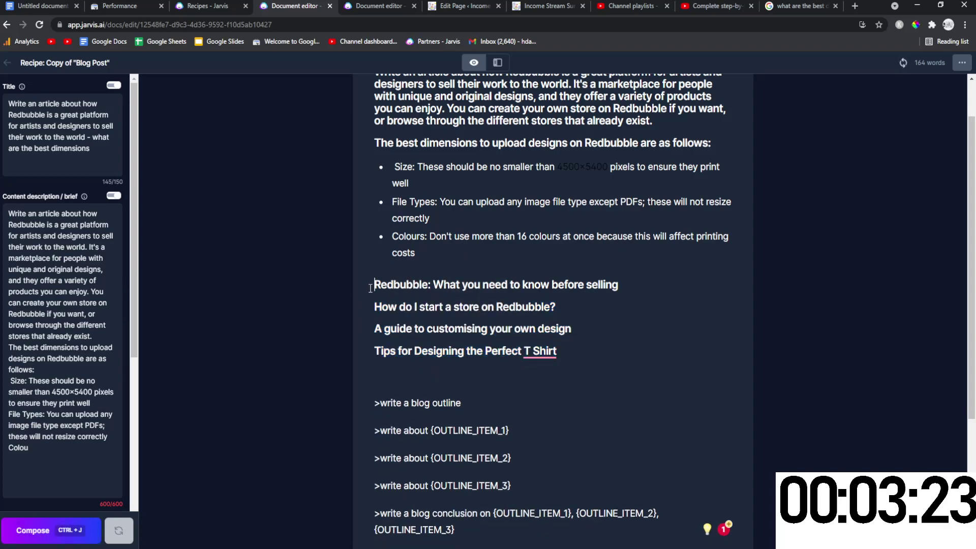
{"action": "left_click_drag", "start_coordinate": [370, 288], "coordinate": [619, 286]}
Put 'Redbubble: What You Need to Know Before Selling' into {OUTLINE_ITEM_1}, remove the outline command, compose the section
{"action": "left_click_drag", "start_coordinate": [509, 431], "coordinate": [420, 431]}
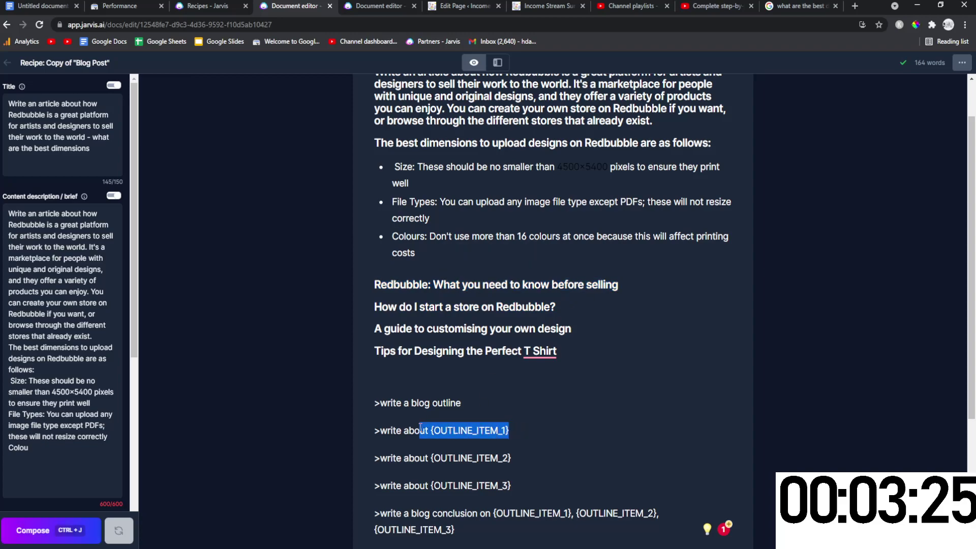
{"action": "key", "text": "ctrl+v"}
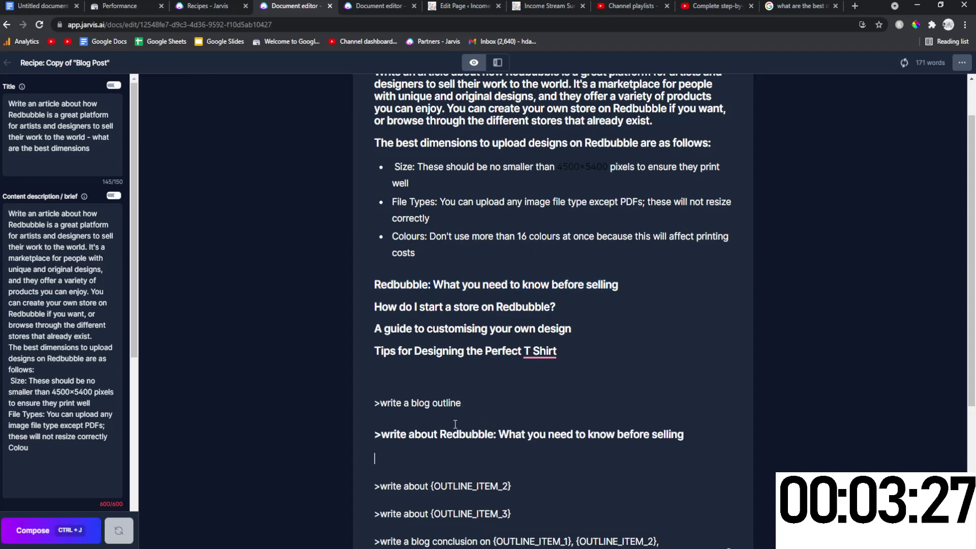
{"action": "left_click_drag", "start_coordinate": [517, 414], "coordinate": [341, 402]}
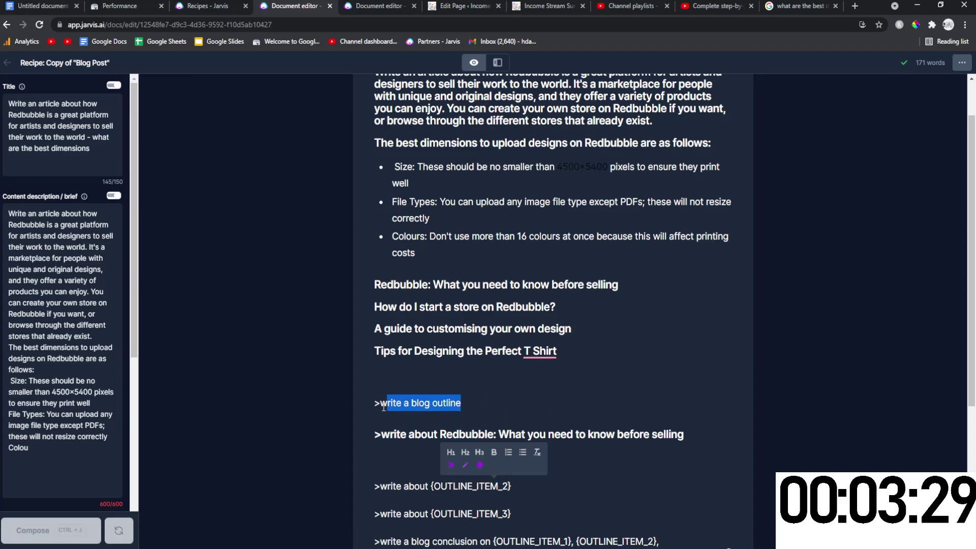
{"action": "key", "text": "BackSpace"}
{"action": "key", "text": "Delete"}
{"action": "key", "text": "Delete"}
{"action": "left_click_drag", "start_coordinate": [686, 373], "coordinate": [363, 366]}
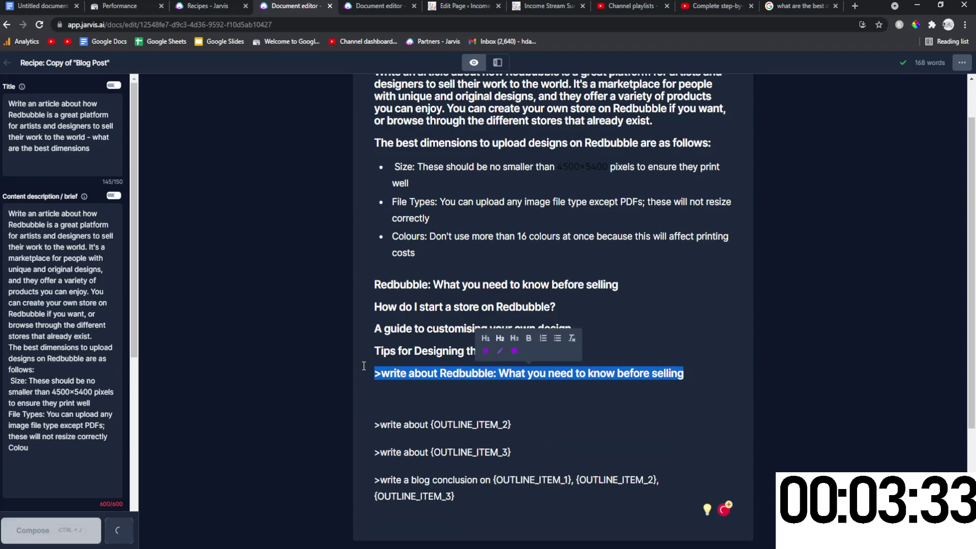
{"action": "key", "text": "ctrl+j"}
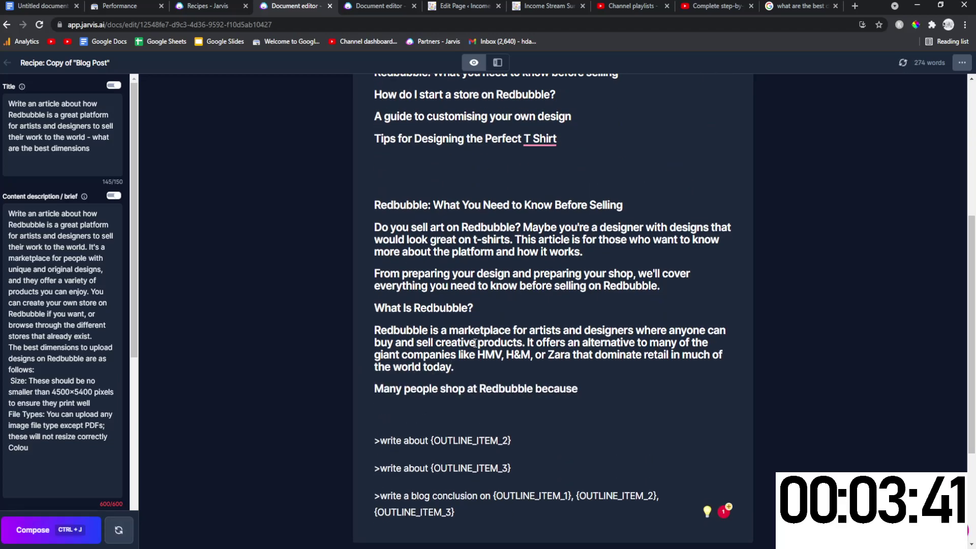
{"action": "key", "text": "ctrl+j"}
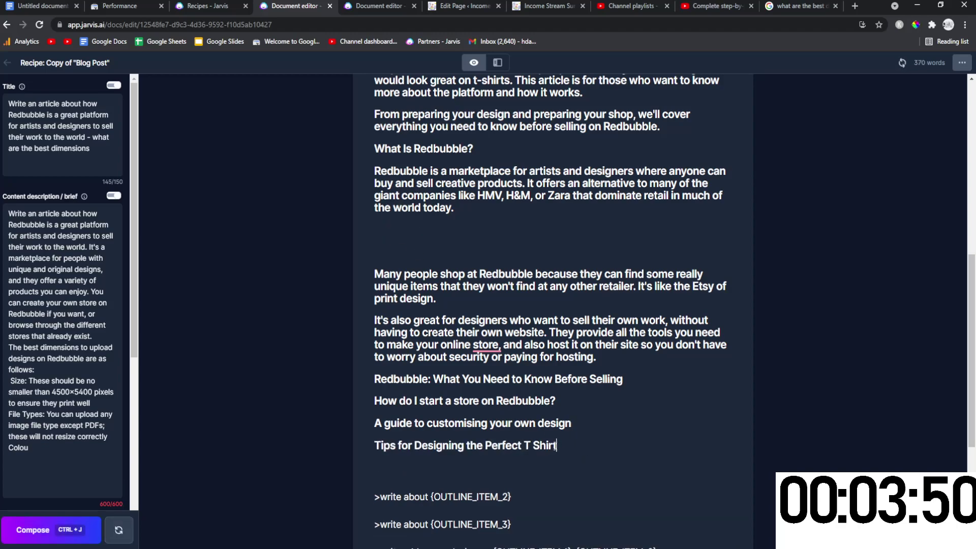
Delete the four duplicated outline headings and the leftover empty lines
{"action": "left_click_drag", "start_coordinate": [557, 445], "coordinate": [374, 379]}
{"action": "key", "text": "BackSpace"}
{"action": "left_click", "coordinate": [404, 252]}
{"action": "key", "text": "BackSpace"}
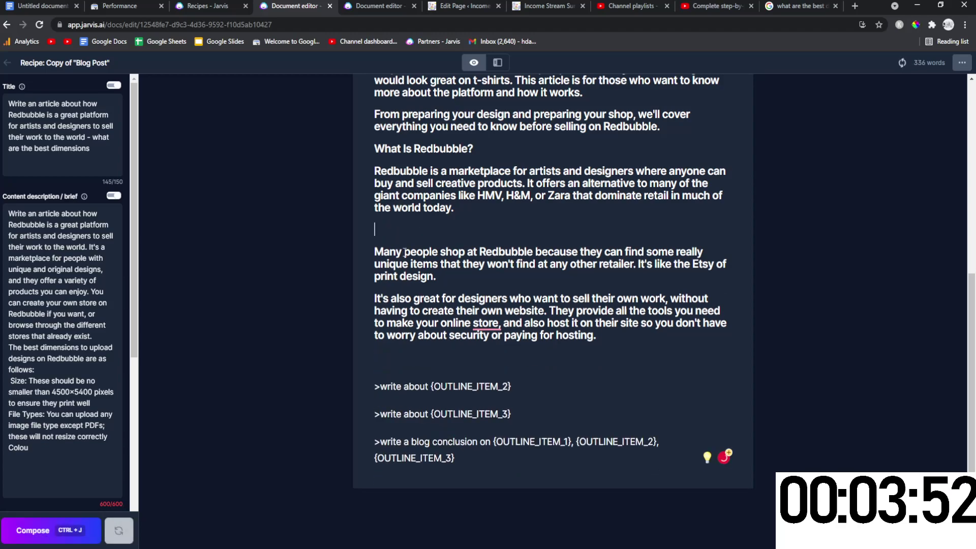
{"action": "key", "text": "BackSpace"}
Clear the bold formatting from the generated body paragraphs and the two intro paragraphs
{"action": "scroll", "coordinate": [559, 396], "scroll_direction": "up", "scroll_amount": 2}
{"action": "left_click_drag", "start_coordinate": [674, 456], "coordinate": [351, 276]}
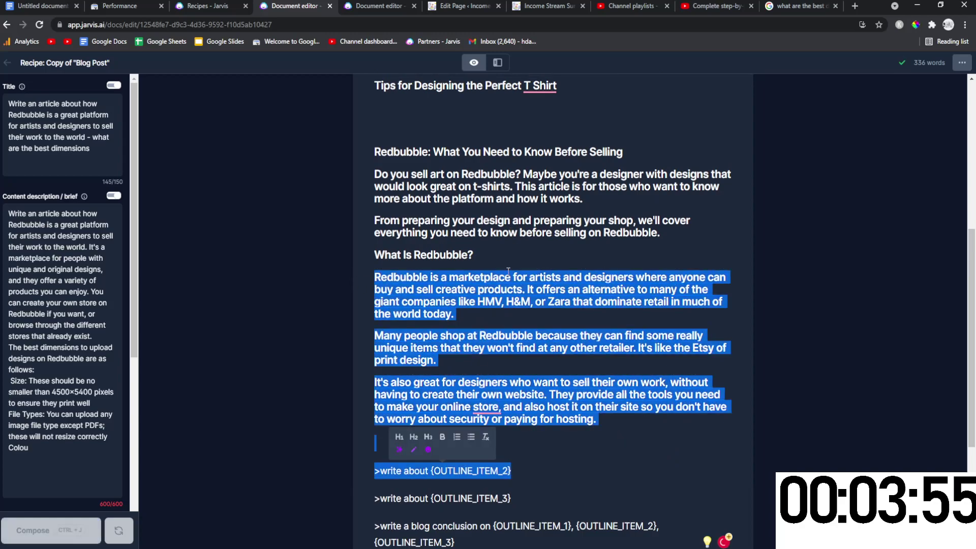
{"action": "left_click", "coordinate": [485, 438]}
{"action": "scroll", "coordinate": [433, 380], "scroll_direction": "down", "scroll_amount": 1}
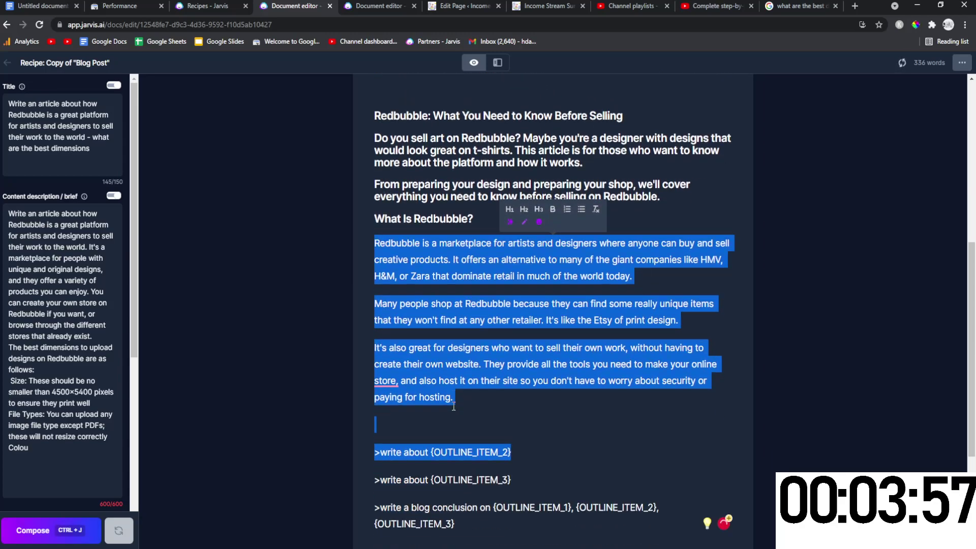
{"action": "left_click", "coordinate": [433, 380]}
{"action": "scroll", "coordinate": [433, 380], "scroll_direction": "up", "scroll_amount": 3}
{"action": "left_click_drag", "start_coordinate": [661, 338], "coordinate": [341, 282]}
{"action": "left_click", "coordinate": [561, 296]}
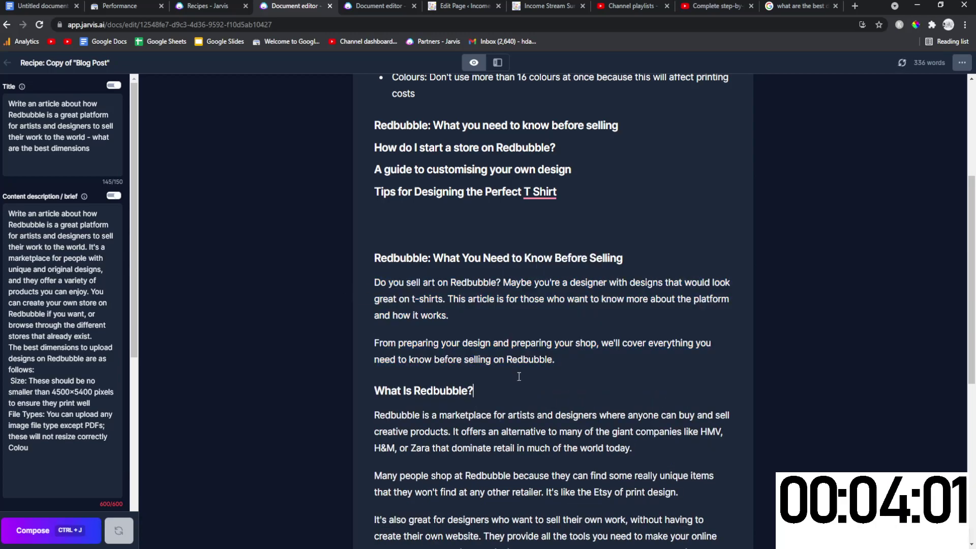
{"action": "scroll", "coordinate": [509, 363], "scroll_direction": "up", "scroll_amount": 2}
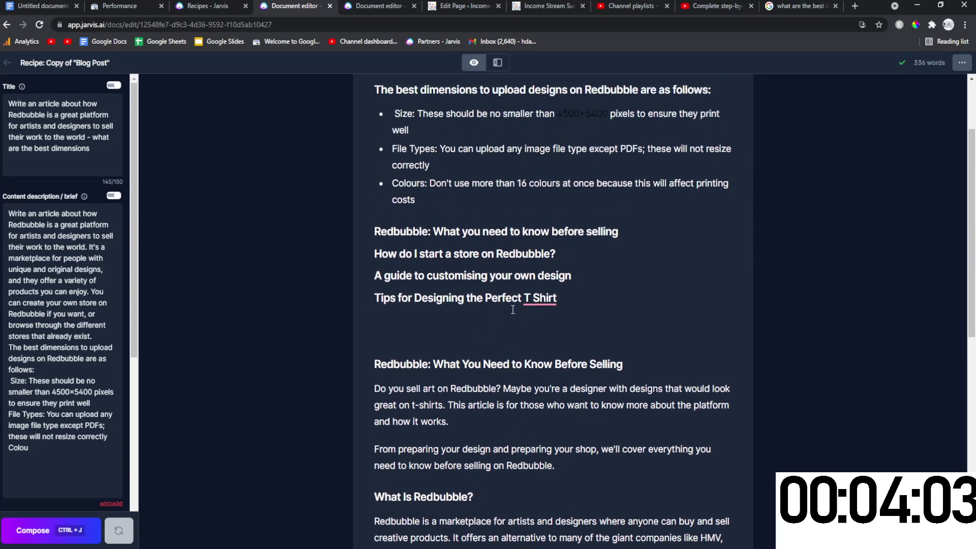
{"action": "scroll", "coordinate": [529, 299], "scroll_direction": "down", "scroll_amount": 1}
Delete the old first outline heading from the draft
{"action": "left_click_drag", "start_coordinate": [629, 178], "coordinate": [373, 178]}
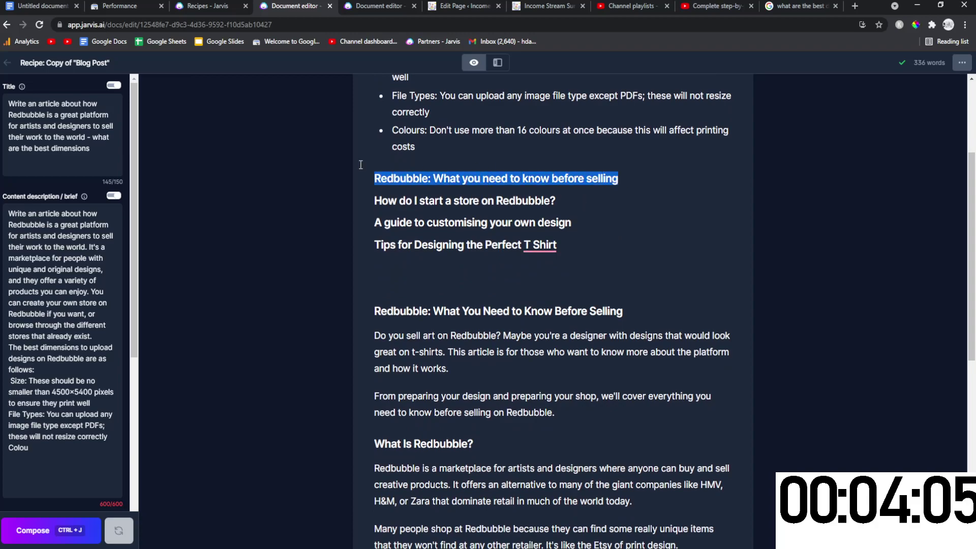
{"action": "key", "text": "BackSpace"}
{"action": "left_click_drag", "start_coordinate": [555, 179], "coordinate": [374, 179]}
{"action": "key", "text": "ctrl+c"}
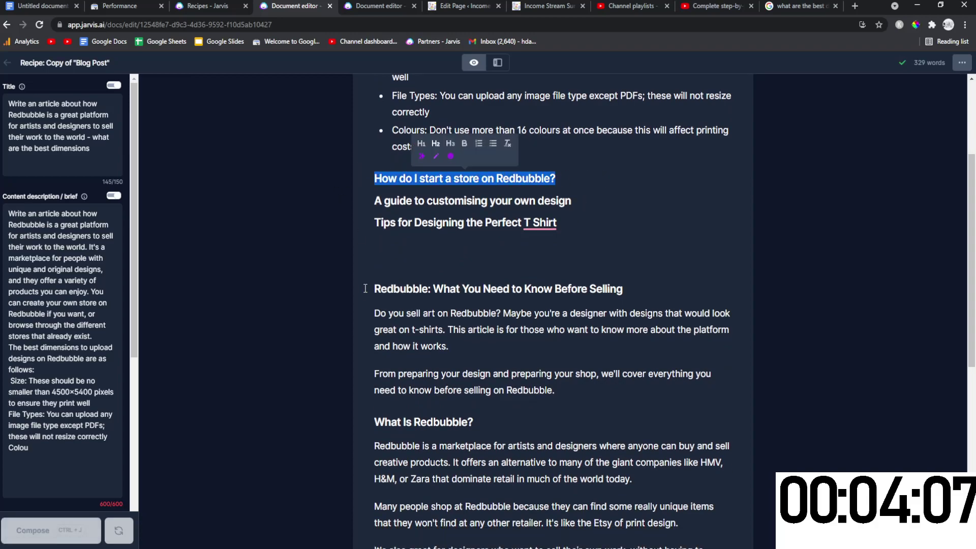
{"action": "left_click", "coordinate": [420, 341]}
{"action": "scroll", "coordinate": [486, 386], "scroll_direction": "down", "scroll_amount": 3}
{"action": "scroll", "coordinate": [486, 387], "scroll_direction": "down", "scroll_amount": 1}
{"action": "left_click_drag", "start_coordinate": [511, 443], "coordinate": [430, 442]}
Fill the write command with 'How do I start a store on Redbubble?' as plain text and compose it with Ctrl+J
{"action": "key", "text": "ctrl+v"}
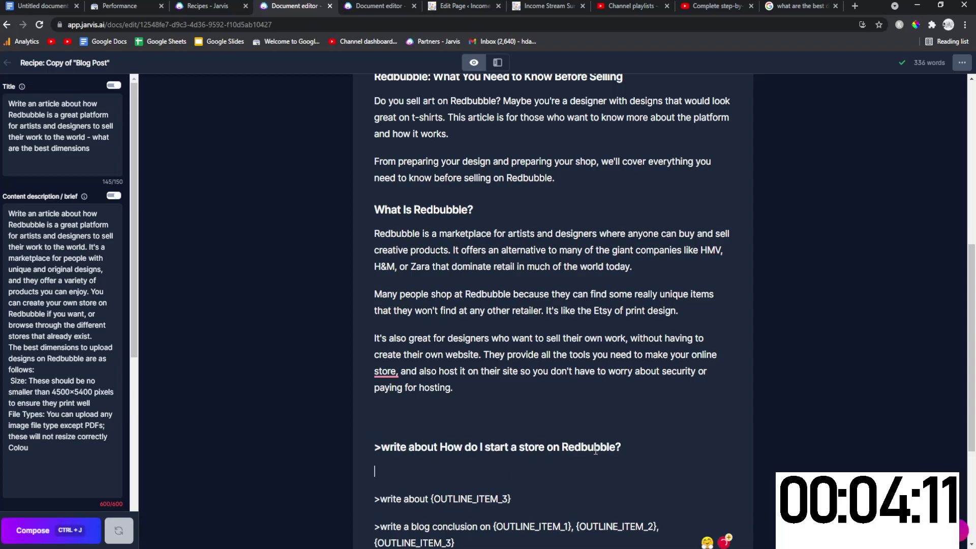
{"action": "left_click_drag", "start_coordinate": [621, 447], "coordinate": [347, 429]}
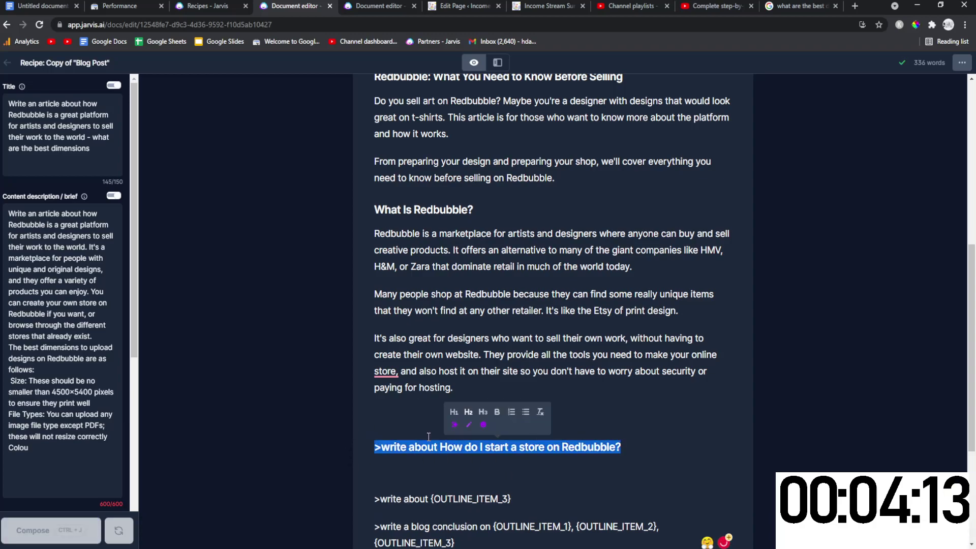
{"action": "left_click", "coordinate": [540, 412]}
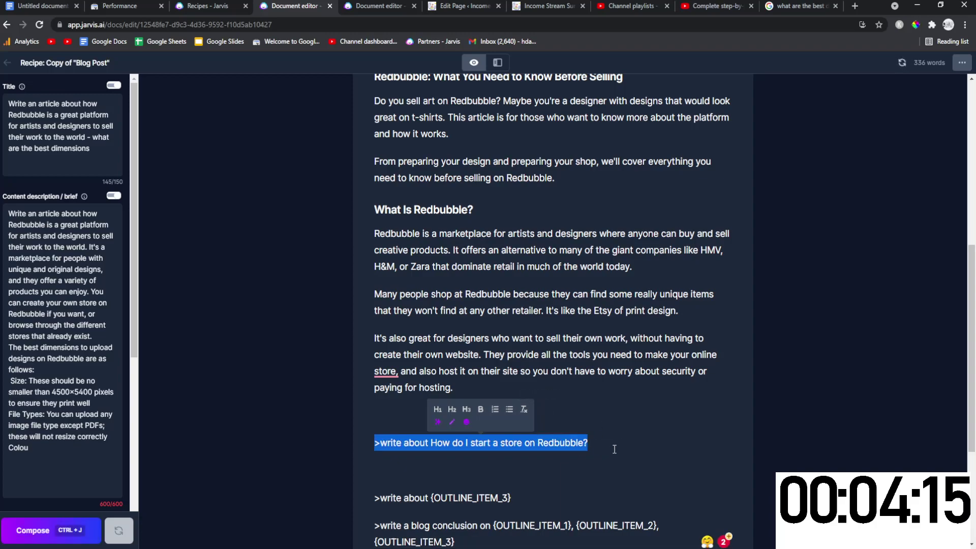
{"action": "left_click_drag", "start_coordinate": [610, 447], "coordinate": [335, 447]}
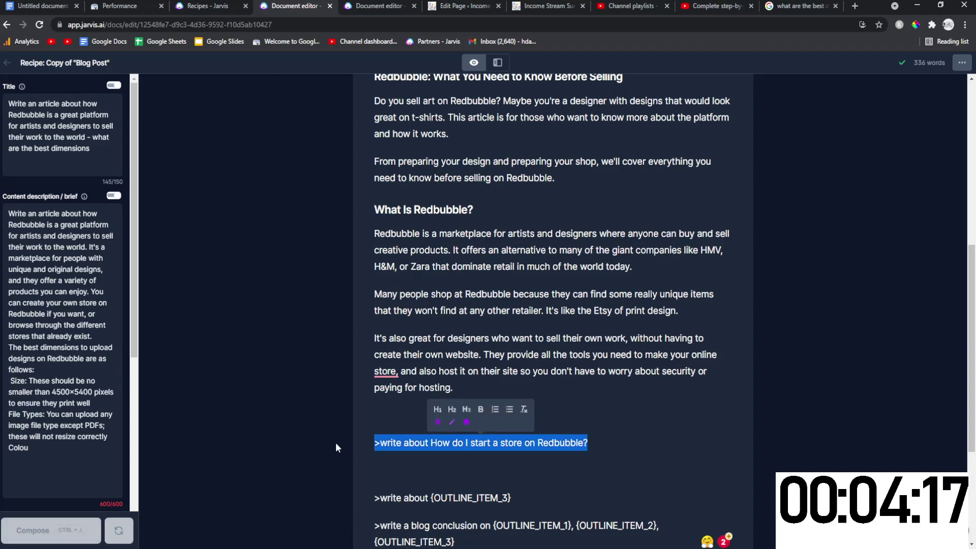
{"action": "key", "text": "ctrl+j"}
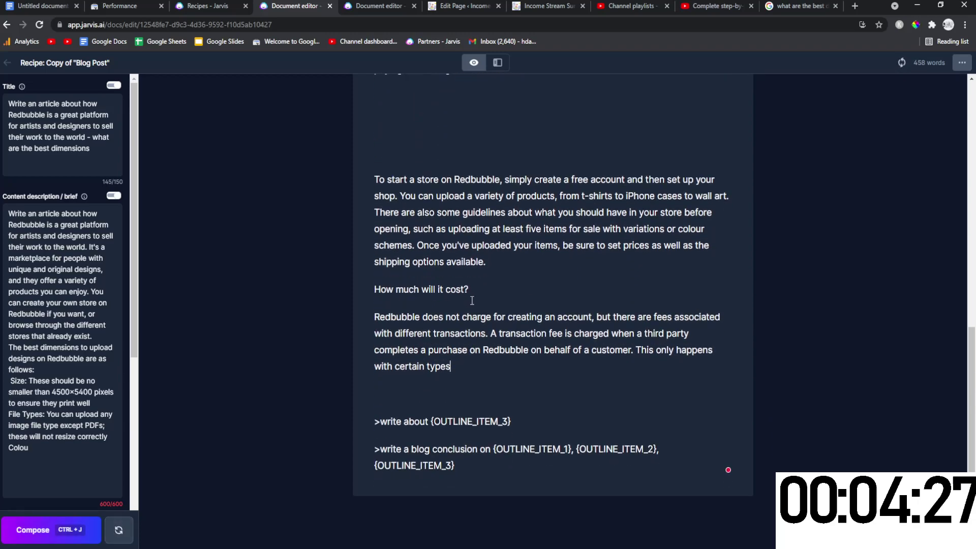
Trim the fees paragraph to end with 'and selling on Redbubble is completely free.'
{"action": "scroll", "coordinate": [402, 168], "scroll_direction": "up", "scroll_amount": 2}
{"action": "key", "text": "BackSpace"}
{"action": "key", "text": "BackSpace"}
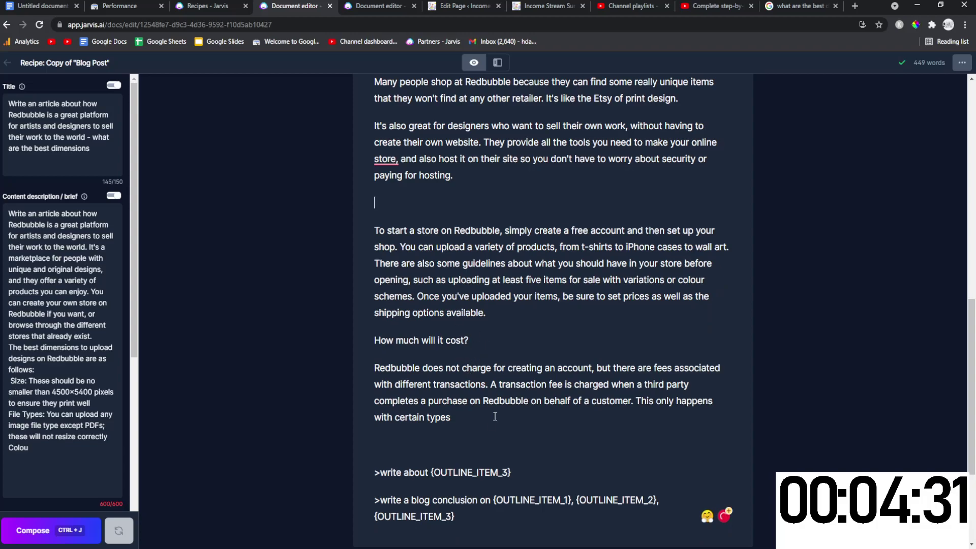
{"action": "left_click_drag", "start_coordinate": [493, 416], "coordinate": [374, 367]}
{"action": "left_click", "coordinate": [493, 415]}
{"action": "left_click_drag", "start_coordinate": [493, 414], "coordinate": [598, 364]}
{"action": "key", "text": "BackSpace"}
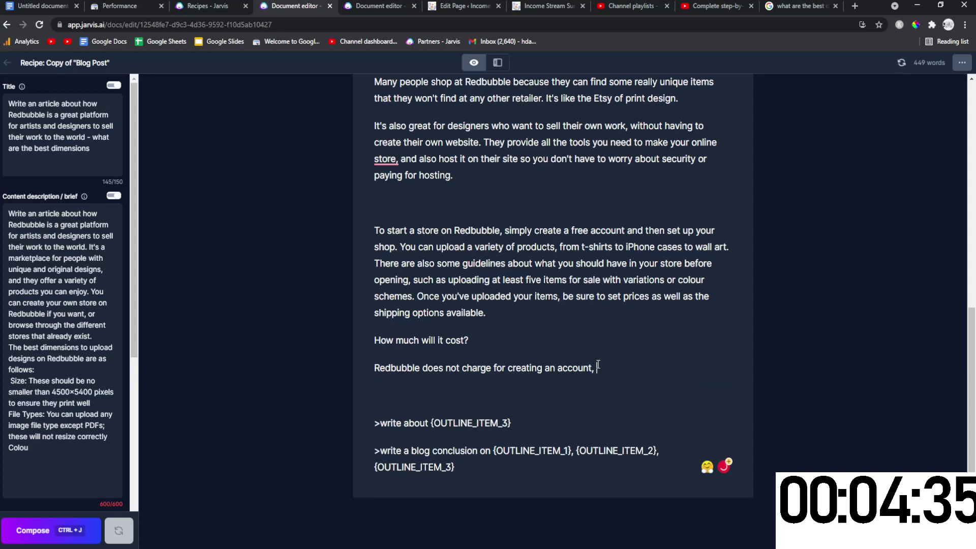
{"action": "type", "text": "and selling on Redbub"}
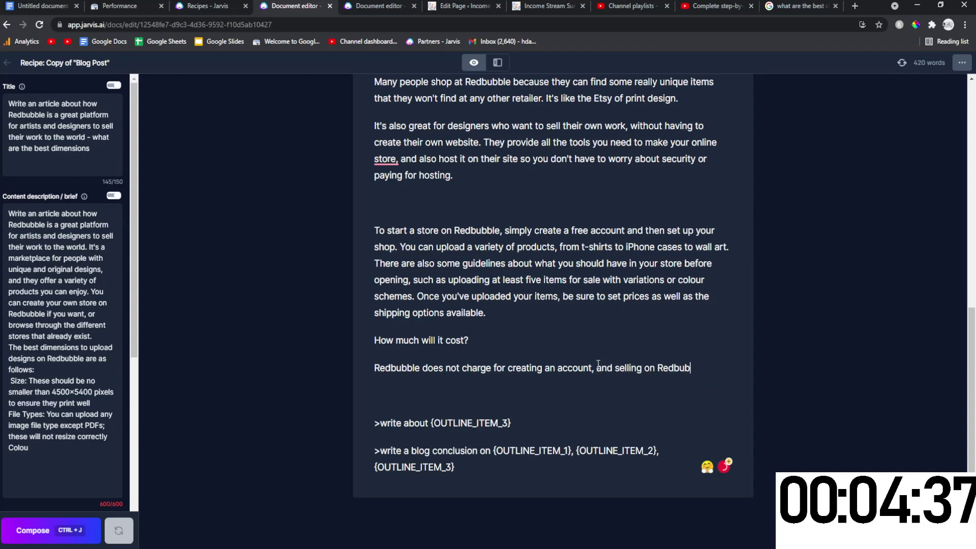
{"action": "type", "text": "ble is completely fre"}
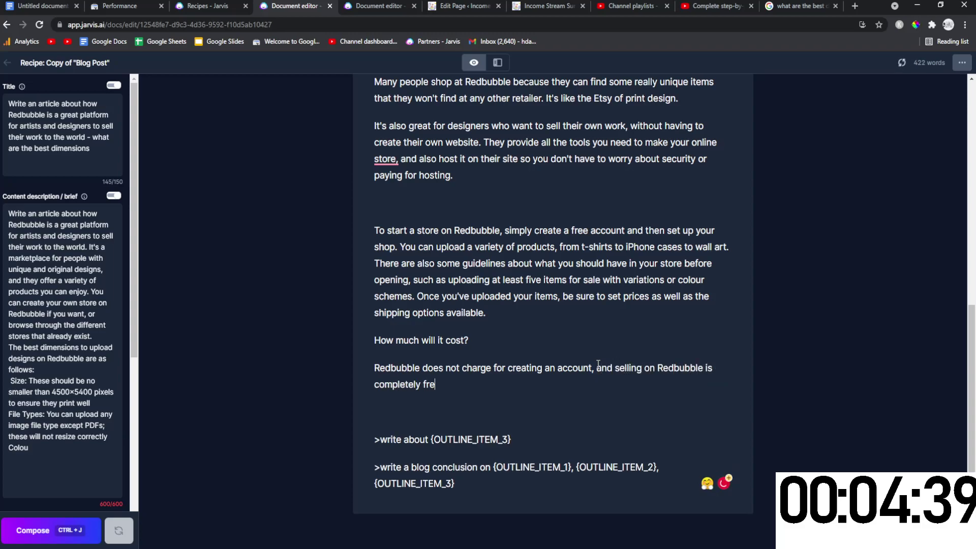
{"action": "type", "text": "e."}
Place the 'How do I start a store on Redbubble?' heading above the new section
{"action": "scroll", "coordinate": [410, 318], "scroll_direction": "up", "scroll_amount": 2}
{"action": "left_click", "coordinate": [402, 313]}
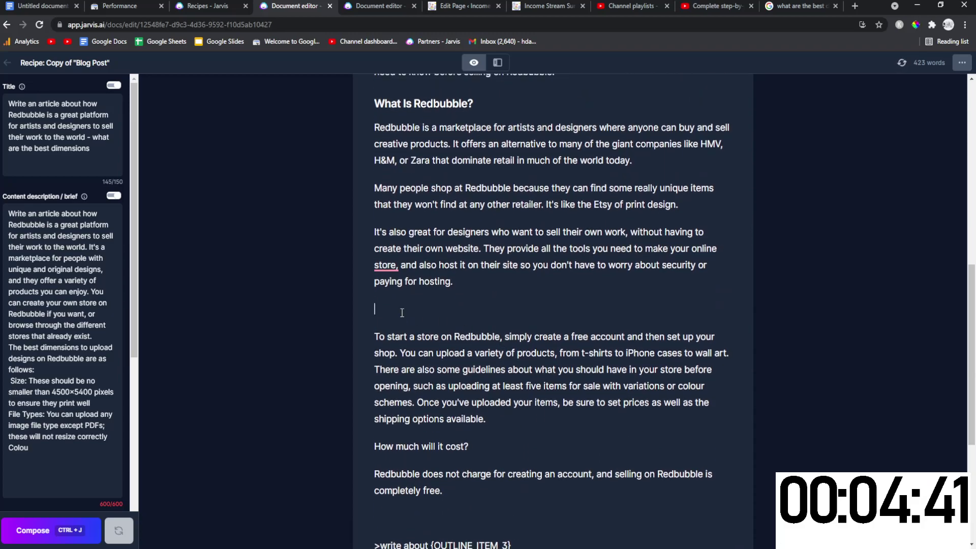
{"action": "key", "text": "BackSpace"}
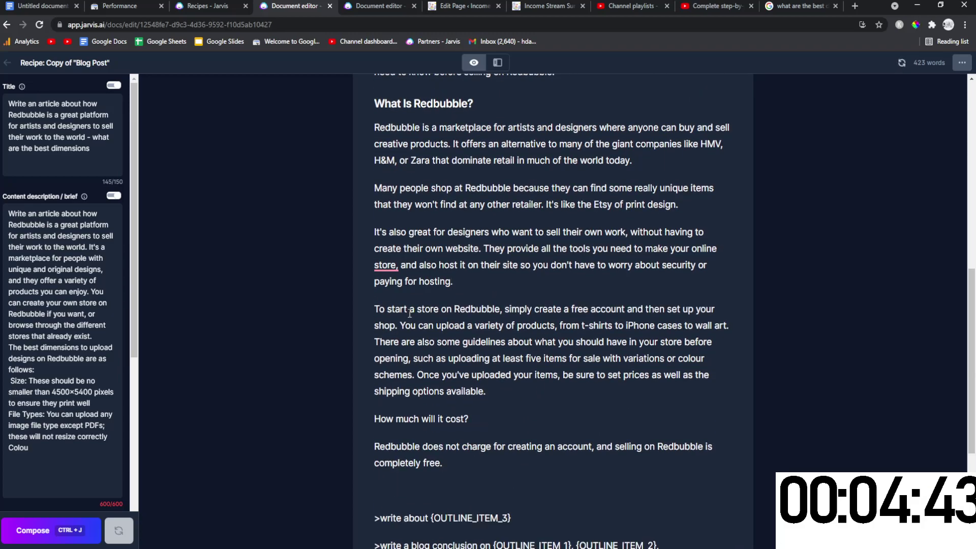
{"action": "key", "text": "Return"}
{"action": "key", "text": "ctrl+v"}
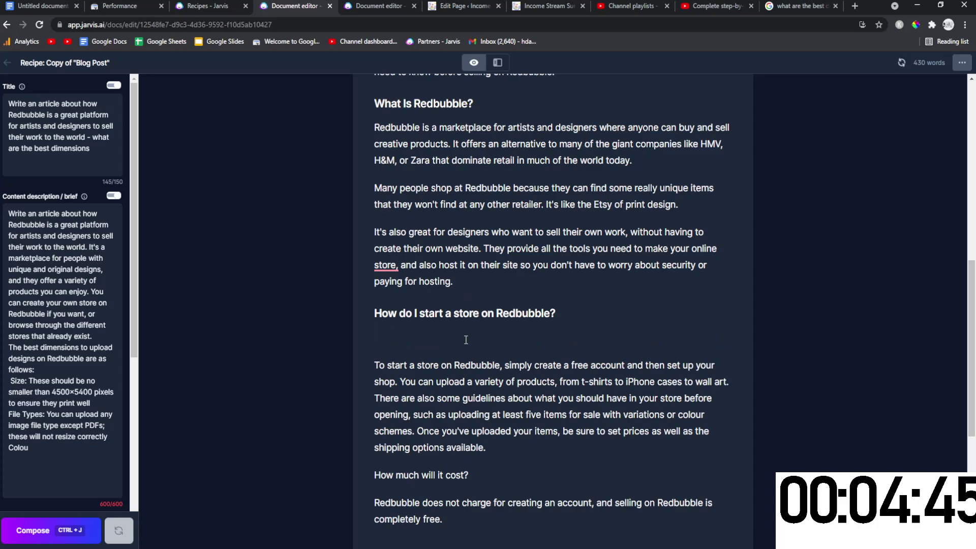
{"action": "key", "text": "BackSpace"}
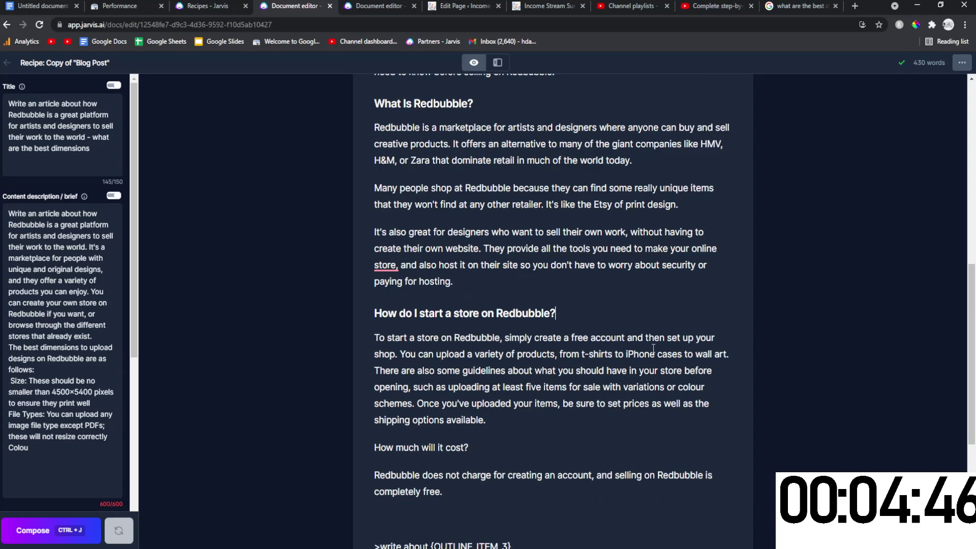
Reword the cost question to 'How much does it cost to sell on Redbubble?'
{"action": "scroll", "coordinate": [652, 349], "scroll_direction": "down", "scroll_amount": 3}
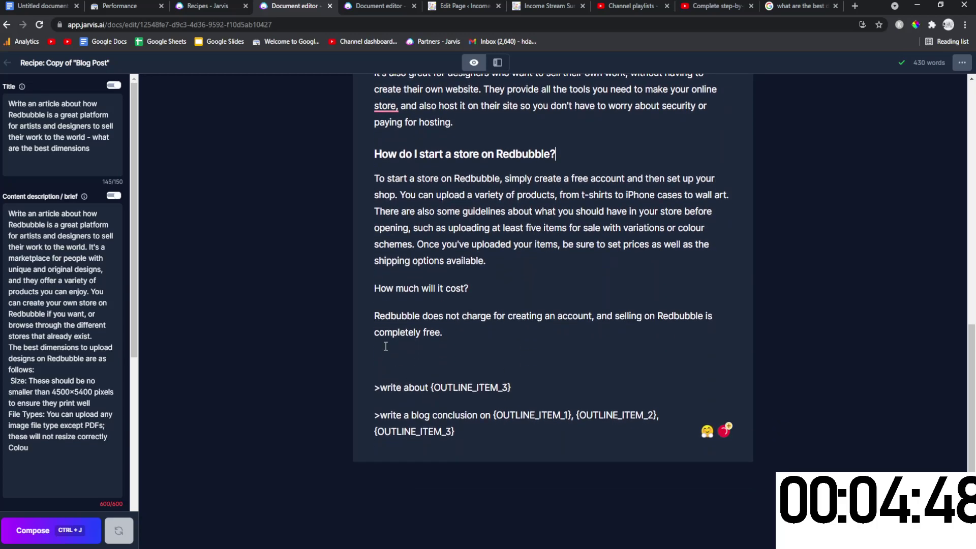
{"action": "triple_click", "coordinate": [438, 287]}
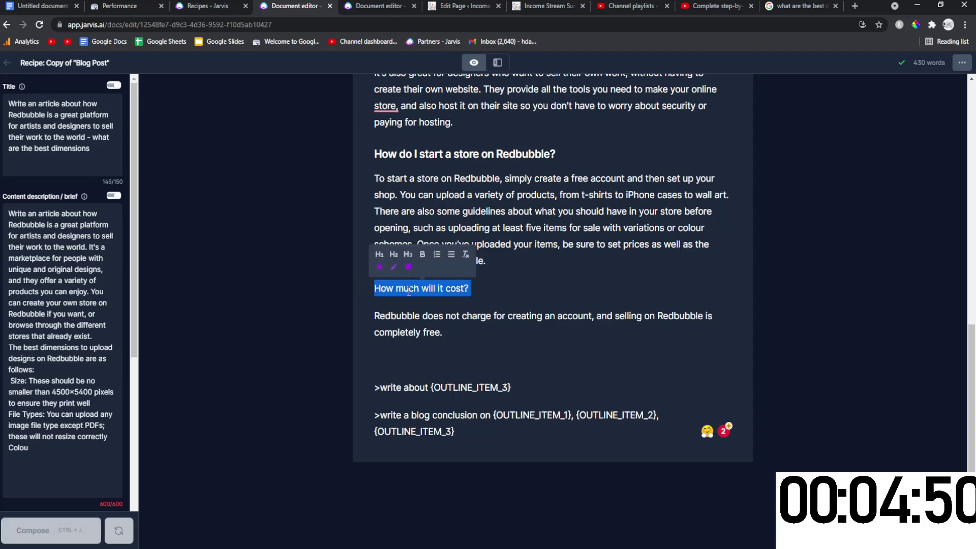
{"action": "left_click", "coordinate": [442, 288]}
{"action": "type", "text": "does"}
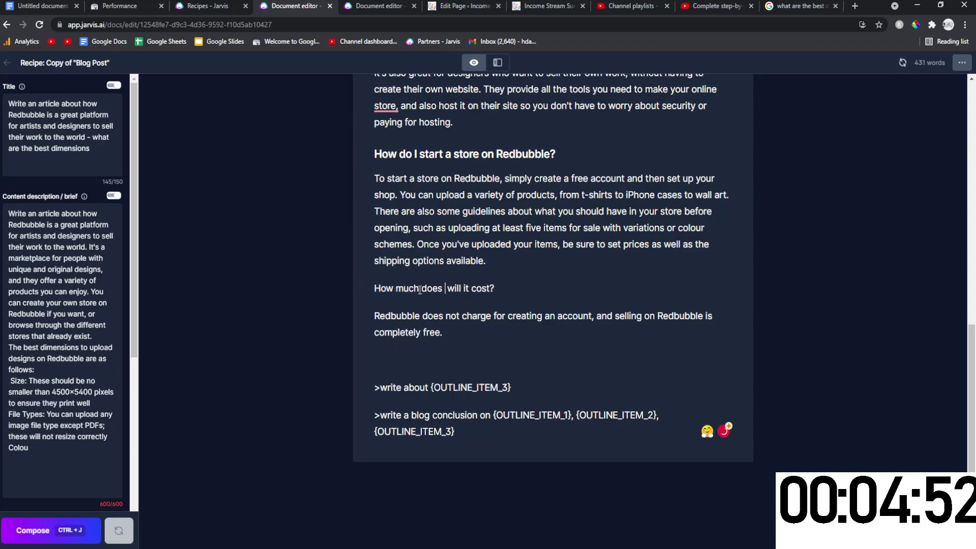
{"action": "type", "text": " it cost to sell on "}
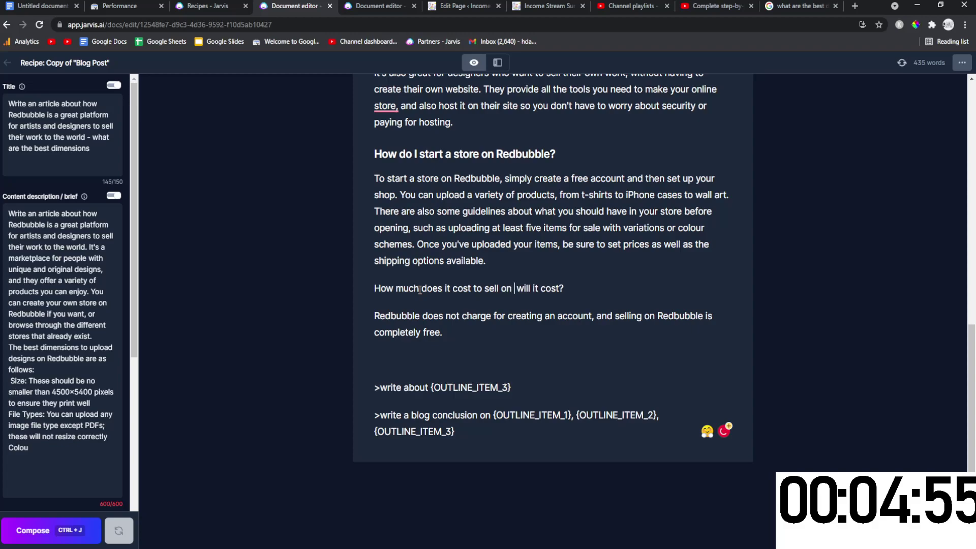
{"action": "type", "text": "Redbubble?"}
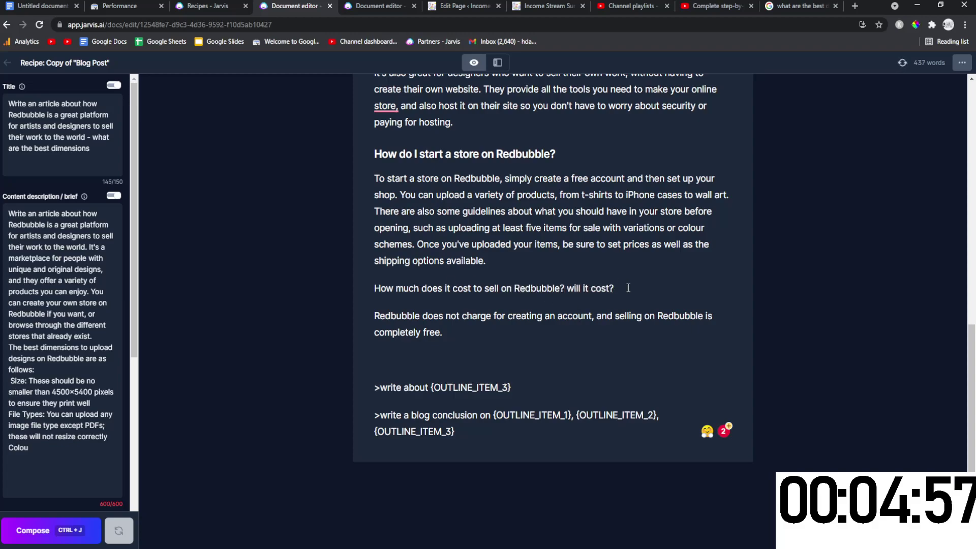
{"action": "left_click_drag", "start_coordinate": [628, 288], "coordinate": [565, 289]}
{"action": "key", "text": "BackSpace"}
Remove the empty line after 'completely free.' and delete the write about {OUTLINE_ITEM_3} command
{"action": "left_click", "coordinate": [426, 360]}
{"action": "key", "text": "BackSpace"}
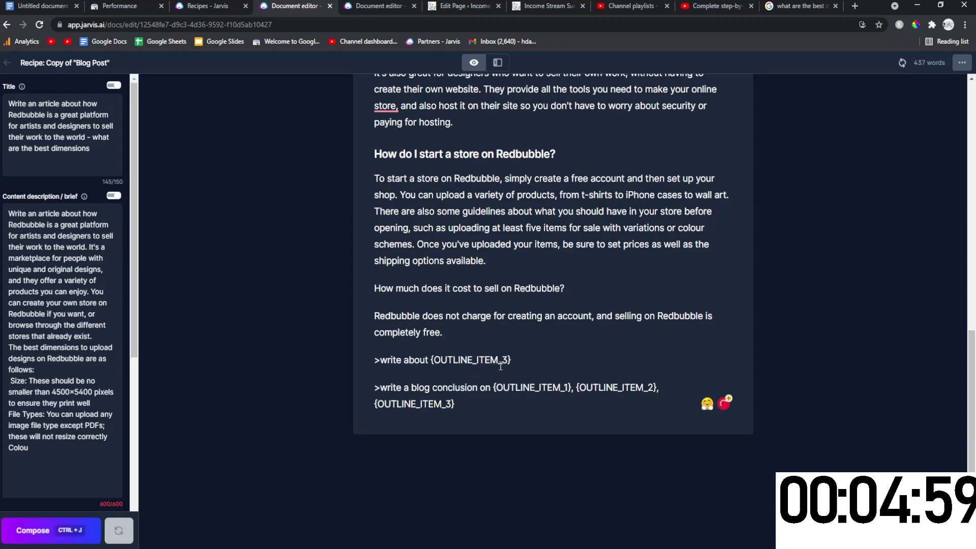
{"action": "left_click_drag", "start_coordinate": [501, 366], "coordinate": [495, 437]}
{"action": "left_click", "coordinate": [337, 356]}
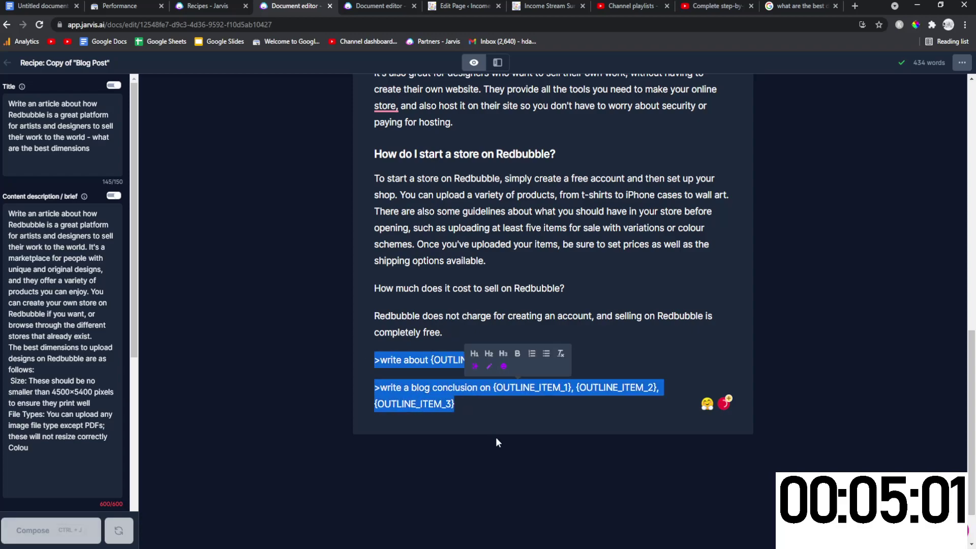
{"action": "left_click", "coordinate": [461, 410]}
{"action": "left_click_drag", "start_coordinate": [544, 360], "coordinate": [373, 352]}
{"action": "key", "text": "BackSpace"}
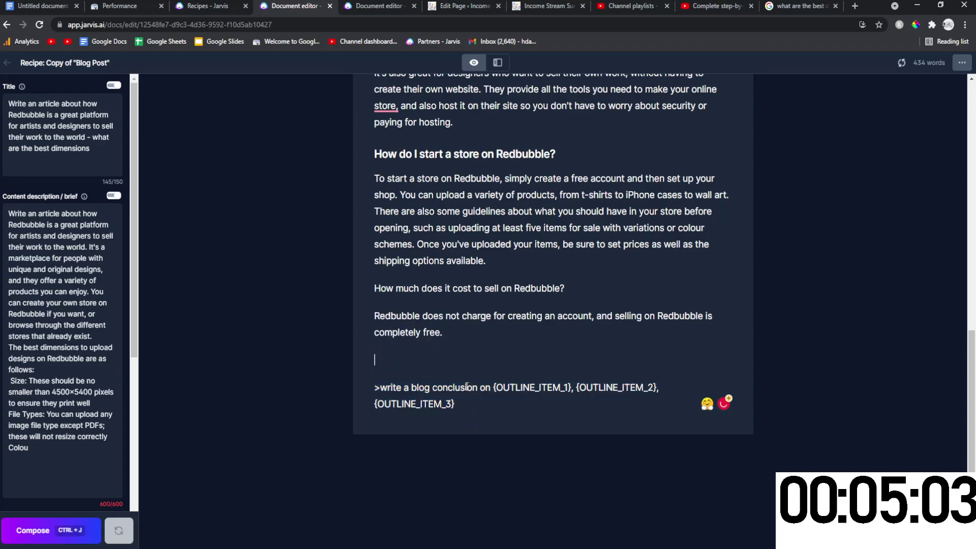
{"action": "key", "text": "BackSpace"}
Put 'What Is Redbubble?' and 'How do I start a store on Redbubble?' into the conclusion command's placeholders
{"action": "scroll", "coordinate": [473, 121], "scroll_direction": "up", "scroll_amount": 3}
{"action": "left_click_drag", "start_coordinate": [475, 105], "coordinate": [374, 103]}
{"action": "key", "text": "ctrl+c"}
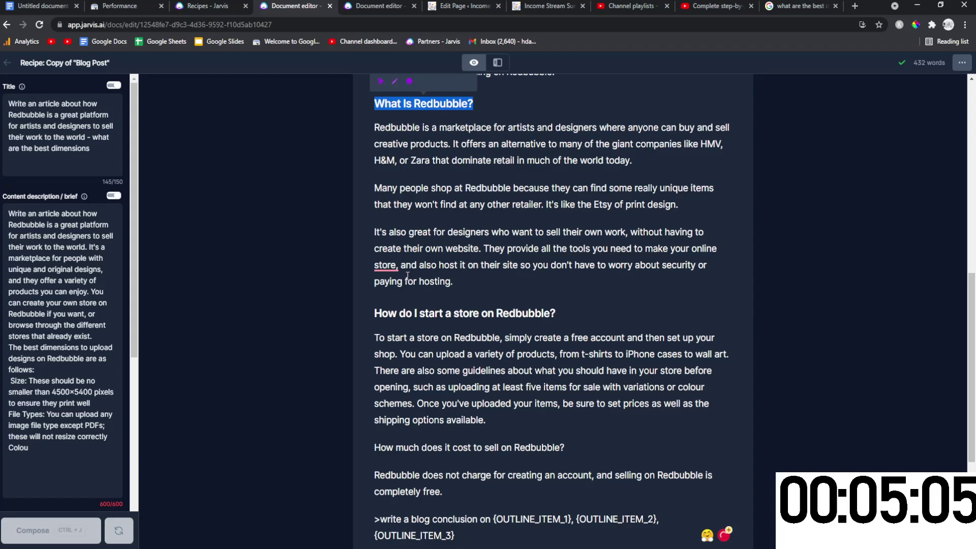
{"action": "scroll", "coordinate": [487, 378], "scroll_direction": "down", "scroll_amount": 4}
{"action": "left_click_drag", "start_coordinate": [497, 324], "coordinate": [571, 323]}
{"action": "key", "text": "ctrl+v"}
{"action": "scroll", "coordinate": [504, 348], "scroll_direction": "up", "scroll_amount": 9}
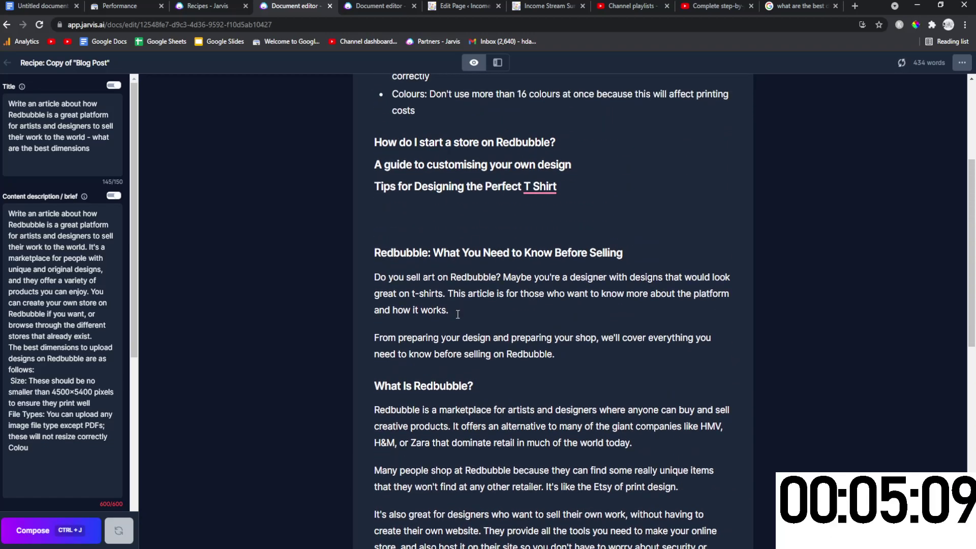
{"action": "scroll", "coordinate": [575, 392], "scroll_direction": "down", "scroll_amount": 3}
{"action": "left_click_drag", "start_coordinate": [556, 436], "coordinate": [374, 436]}
{"action": "key", "text": "ctrl+c"}
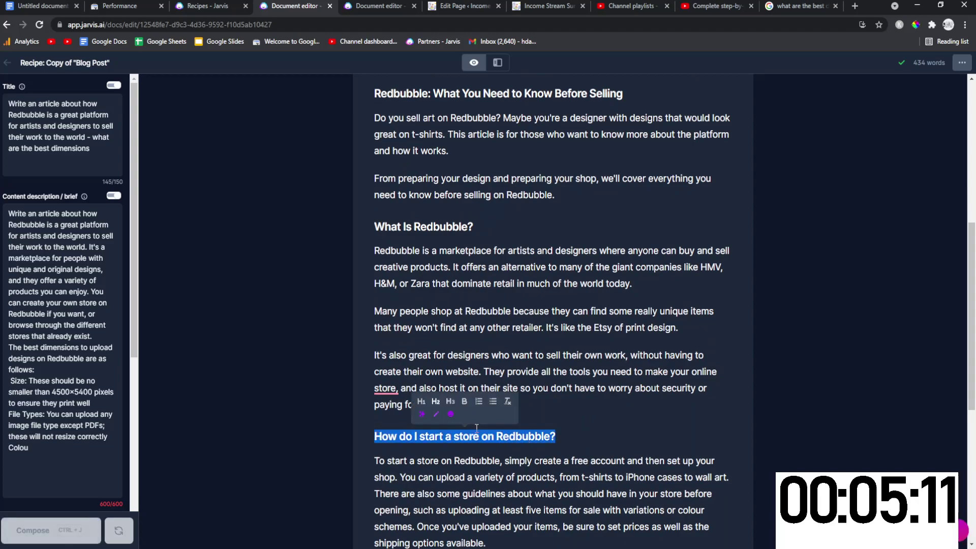
{"action": "scroll", "coordinate": [570, 462], "scroll_direction": "down", "scroll_amount": 7}
{"action": "left_click_drag", "start_coordinate": [545, 340], "coordinate": [408, 347]}
{"action": "key", "text": "ctrl+v"}
Delete the {OUTLINE_ITEM_3} placeholder, reset heading styles, and join the command into one line
{"action": "left_click_drag", "start_coordinate": [546, 362], "coordinate": [322, 368]}
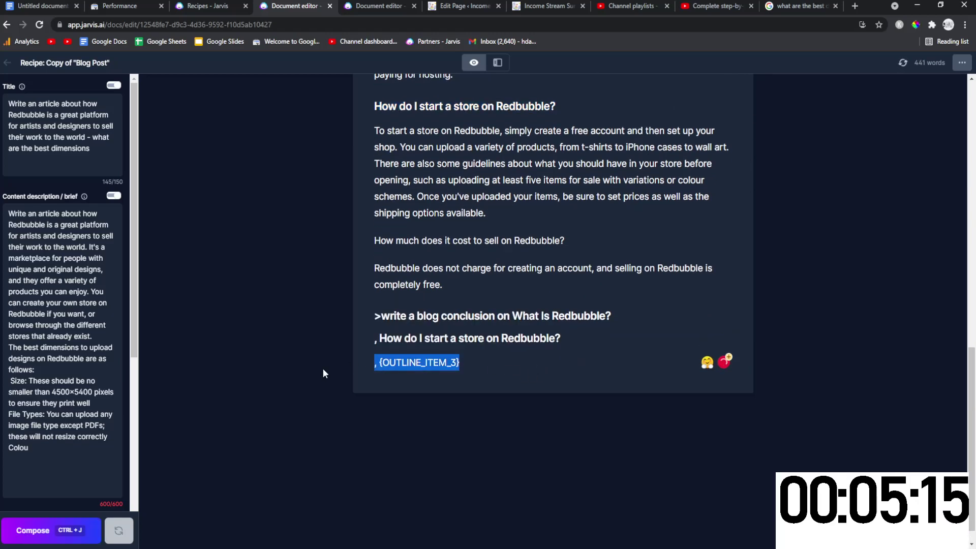
{"action": "key", "text": "BackSpace"}
{"action": "left_click_drag", "start_coordinate": [561, 339], "coordinate": [374, 282]}
{"action": "left_click", "coordinate": [368, 377]}
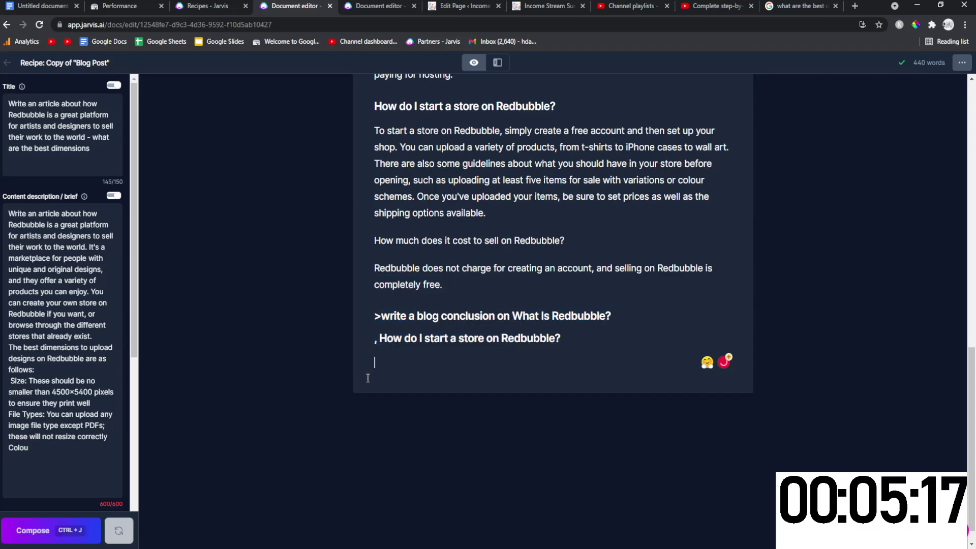
{"action": "scroll", "coordinate": [377, 350], "scroll_direction": "up", "scroll_amount": 1}
{"action": "left_click_drag", "start_coordinate": [562, 391], "coordinate": [352, 367]}
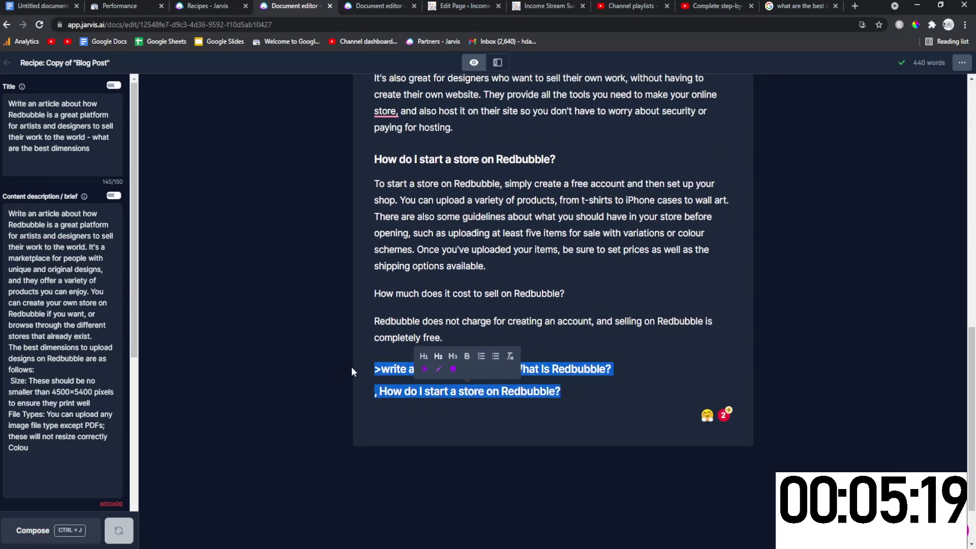
{"action": "left_click", "coordinate": [509, 362]}
{"action": "left_click", "coordinate": [376, 417]}
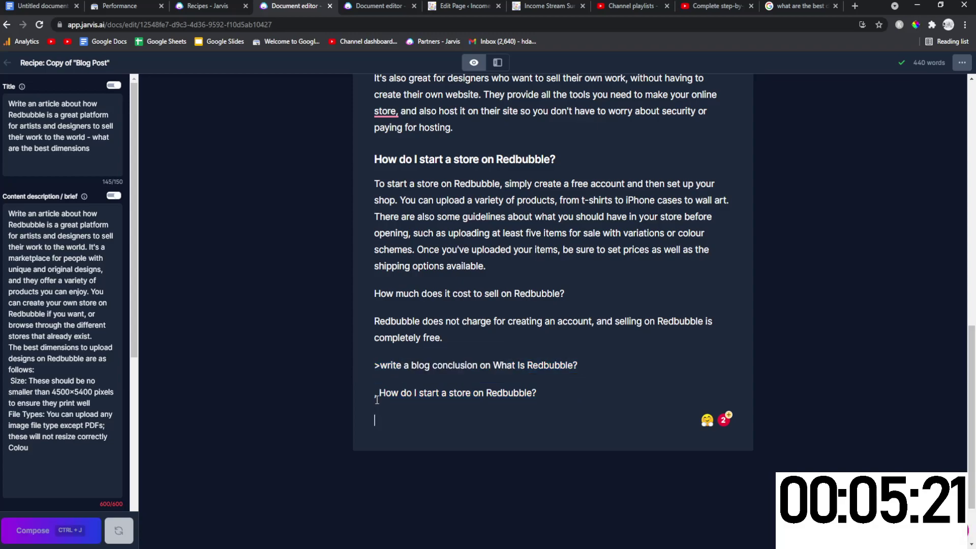
{"action": "key", "text": "BackSpace"}
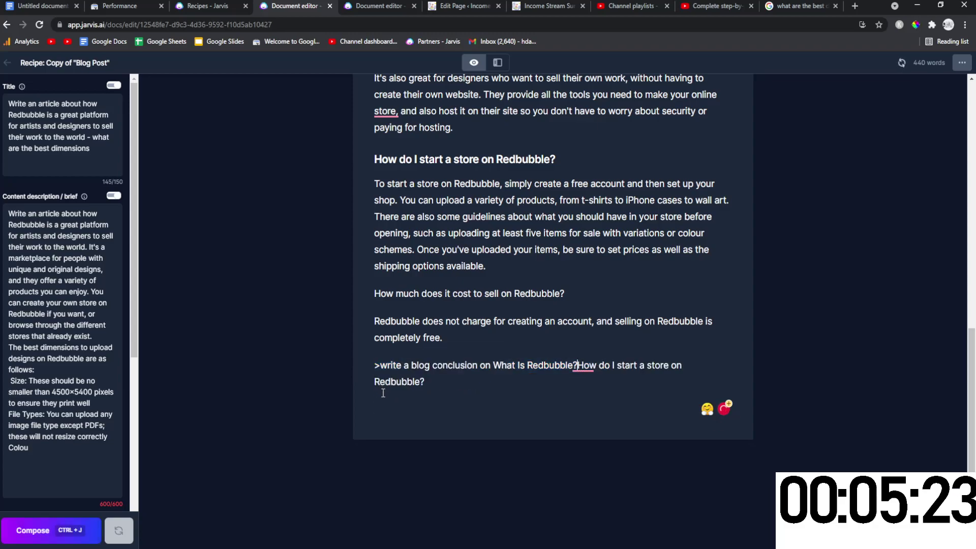
Generate the closing paragraph from the conclusion command and label it 'Conclusion' above
{"action": "left_click_drag", "start_coordinate": [458, 380], "coordinate": [360, 361]}
{"action": "key", "text": "ctrl+j"}
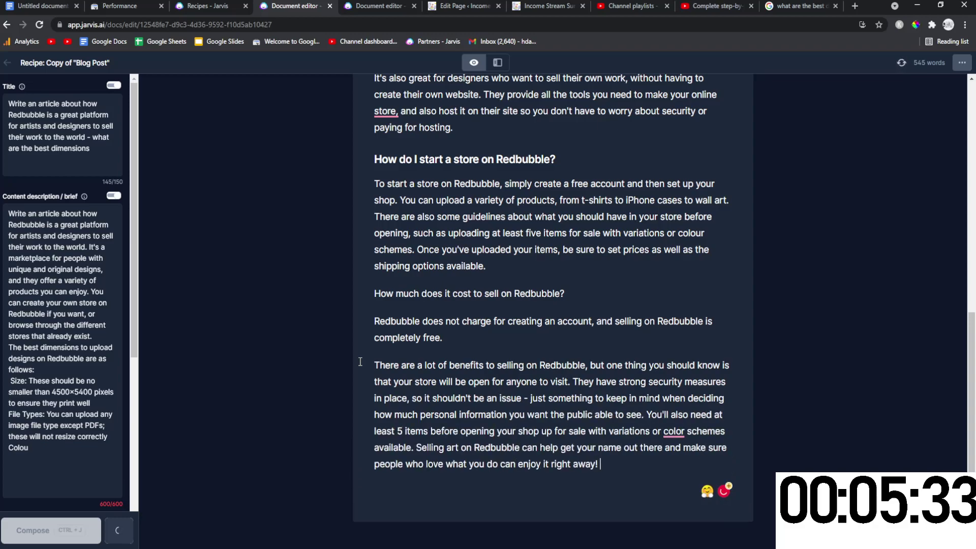
{"action": "left_click", "coordinate": [491, 337]}
{"action": "key", "text": "Return"}
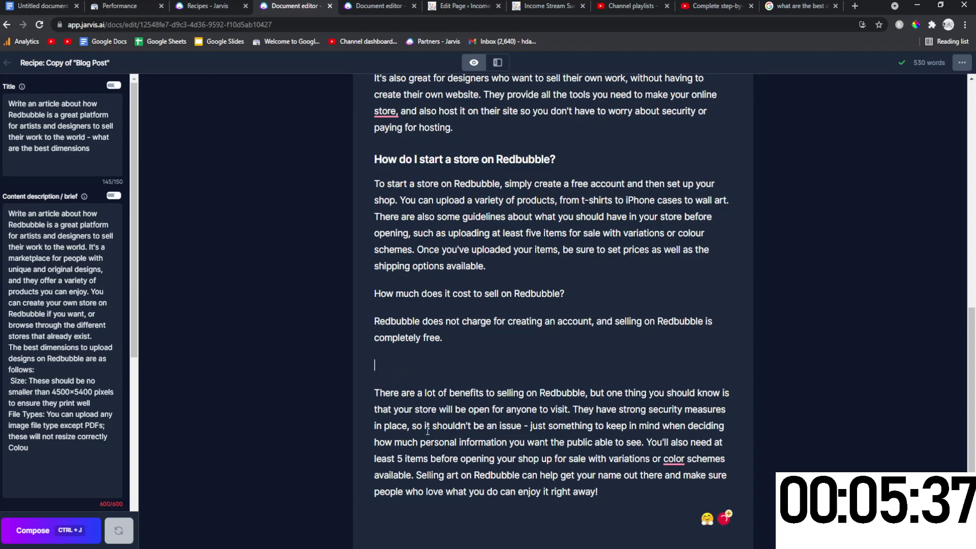
{"action": "key", "text": "BackSpace"}
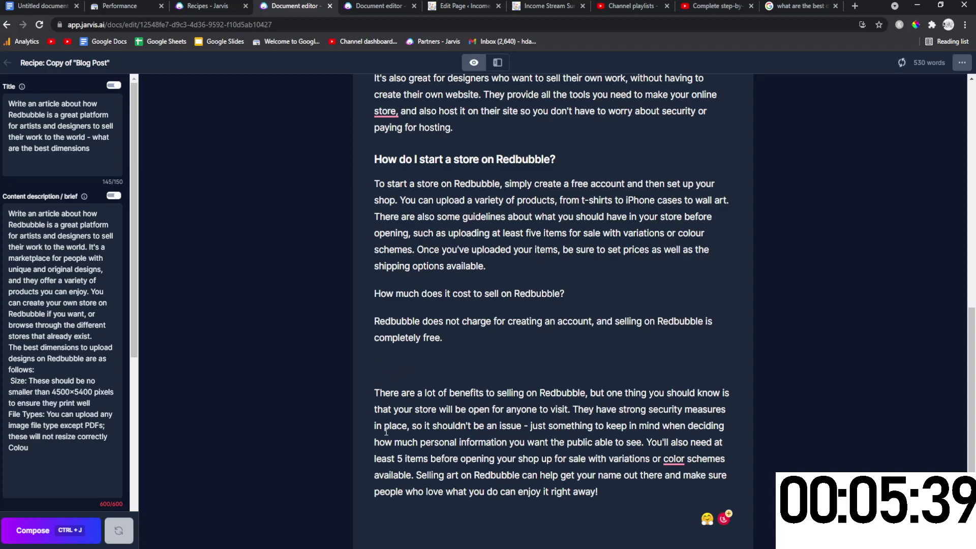
{"action": "type", "text": "Conclusion"}
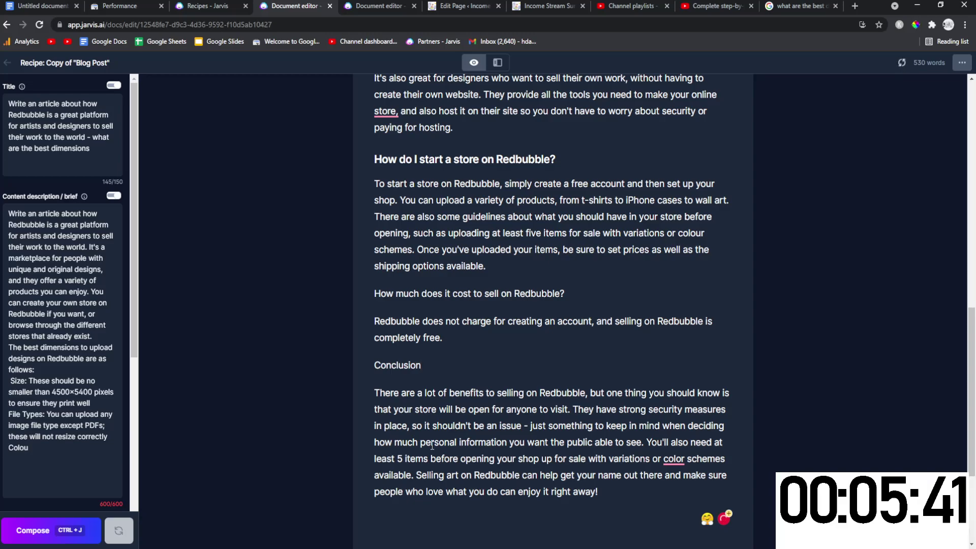
{"action": "left_click_drag", "start_coordinate": [448, 392], "coordinate": [352, 361]}
{"action": "left_click_drag", "start_coordinate": [424, 366], "coordinate": [339, 354]}
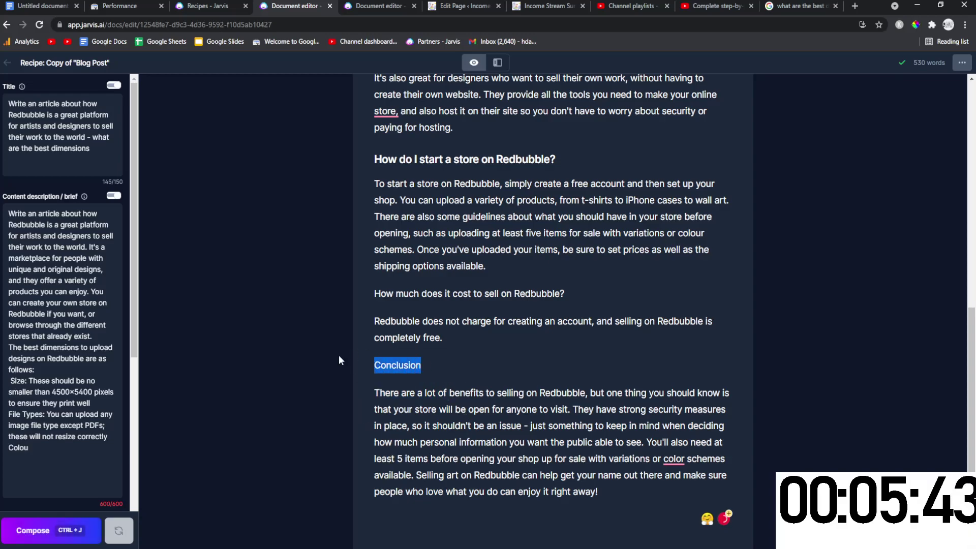
Delete the three leftover outline headings and the empty line under the dimensions list
{"action": "scroll", "coordinate": [464, 435], "scroll_direction": "up", "scroll_amount": 15}
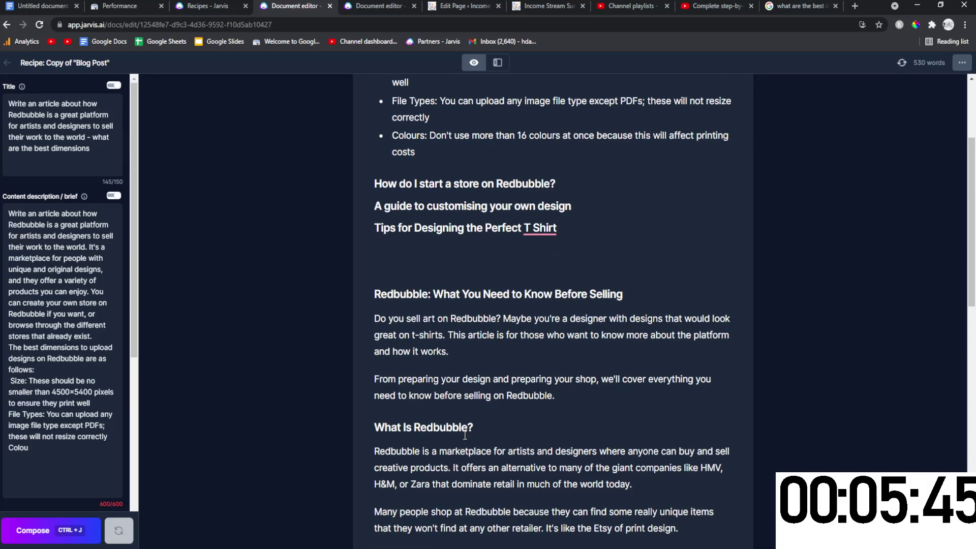
{"action": "scroll", "coordinate": [464, 434], "scroll_direction": "up", "scroll_amount": 1}
{"action": "left_click_drag", "start_coordinate": [586, 385], "coordinate": [331, 330]}
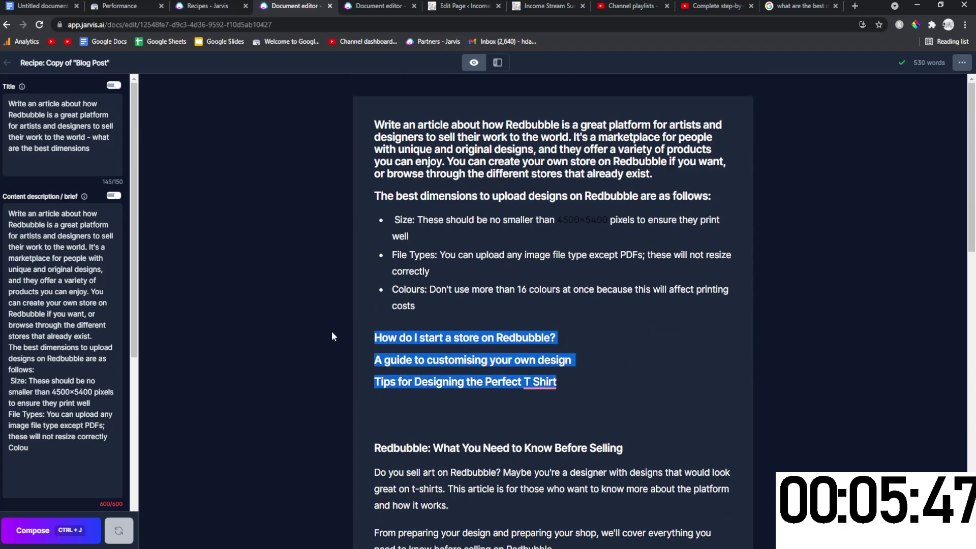
{"action": "key", "text": "BackSpace"}
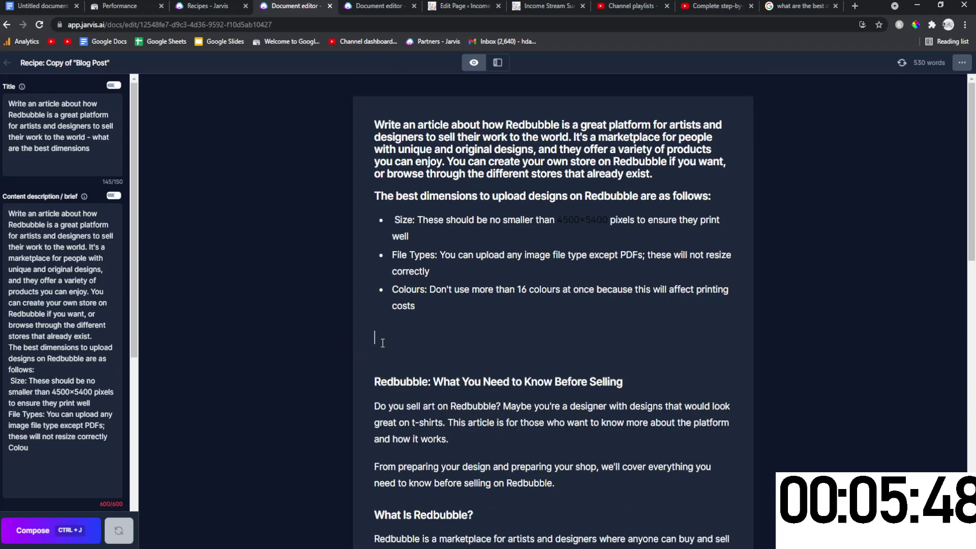
{"action": "key", "text": "BackSpace"}
Reset the intro paragraph and dimensions heading to normal paragraph text
{"action": "key", "text": "ctrl+a"}
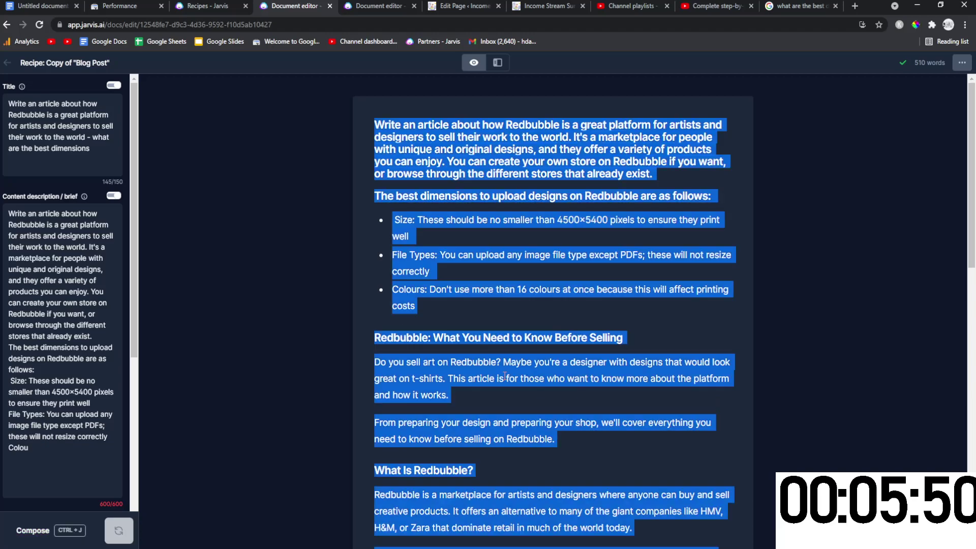
{"action": "left_click", "coordinate": [669, 195]}
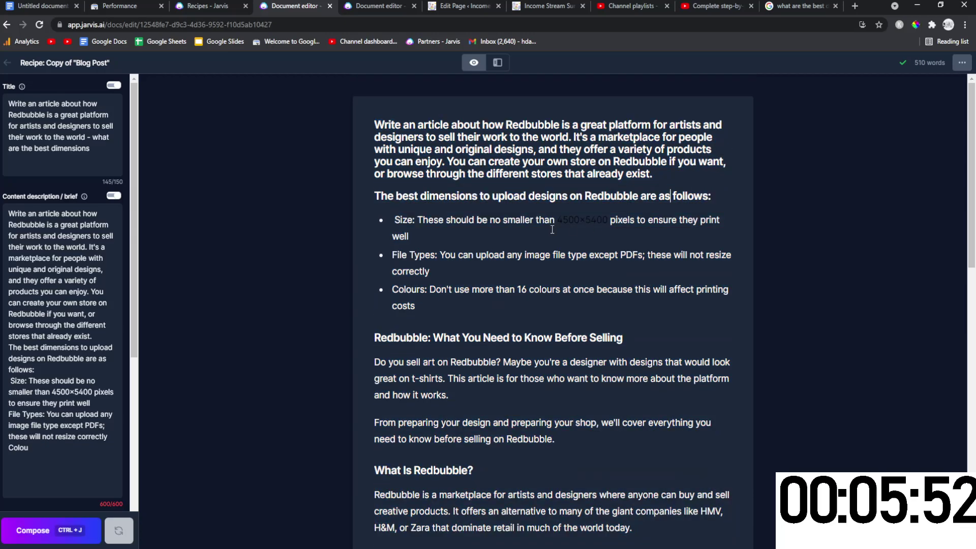
{"action": "left_click_drag", "start_coordinate": [626, 210], "coordinate": [374, 124]}
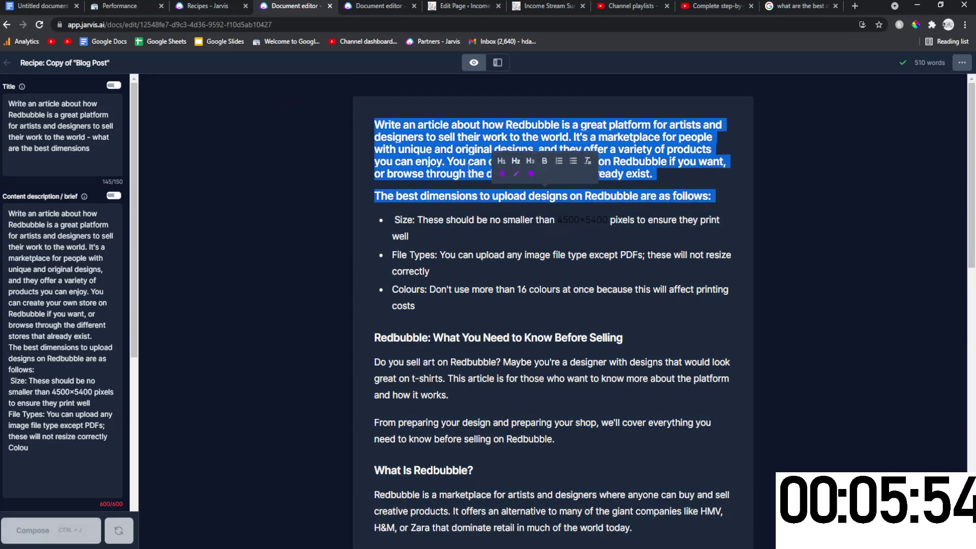
{"action": "left_click", "coordinate": [585, 162]}
{"action": "left_click_drag", "start_coordinate": [544, 248], "coordinate": [534, 261]}
{"action": "key", "text": "ctrl+a"}
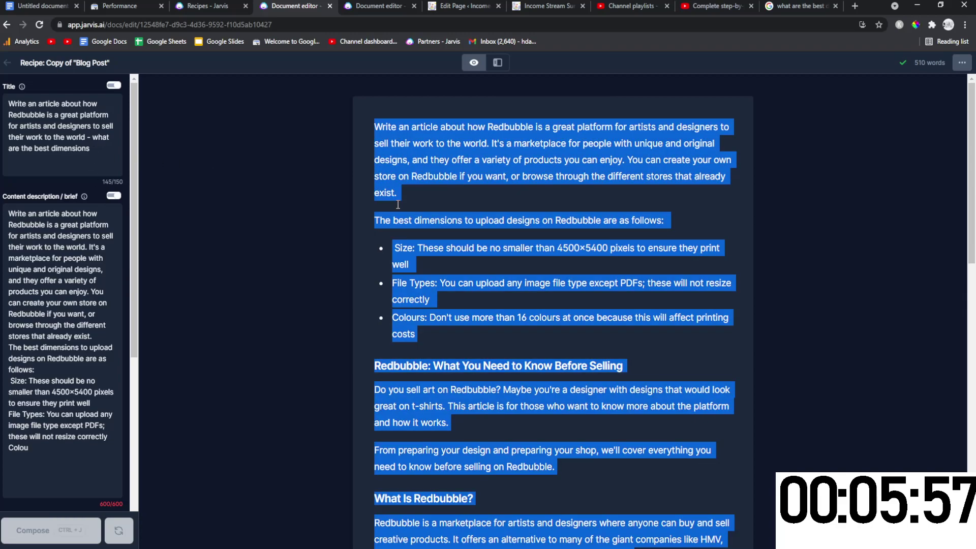
Cut 'Write an article about how' so the opening starts 'Redbubble is a great platform…'
{"action": "left_click", "coordinate": [448, 143]}
{"action": "left_click_drag", "start_coordinate": [469, 126], "coordinate": [291, 117]}
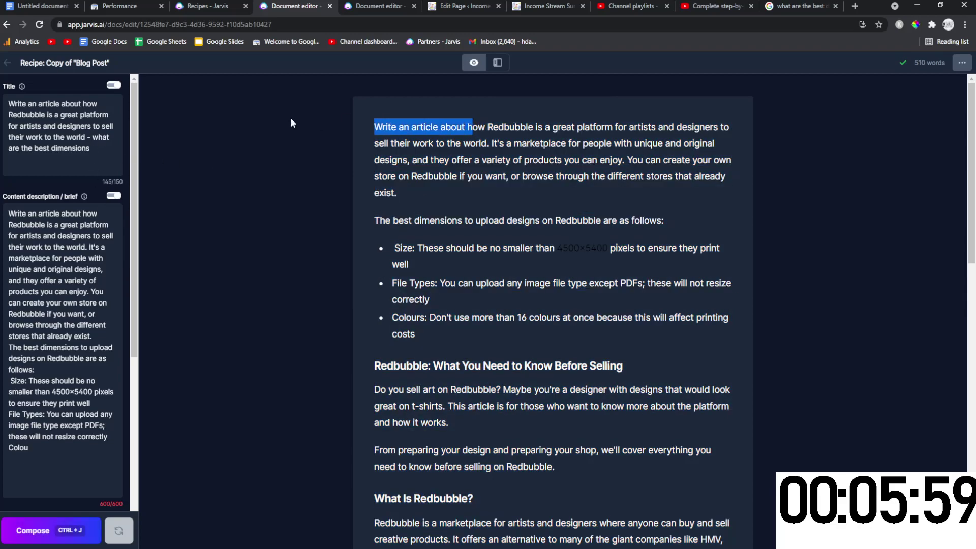
{"action": "key", "text": "BackSpace"}
{"action": "key", "text": "BackSpace"}
{"action": "key", "text": "BackSpace"}
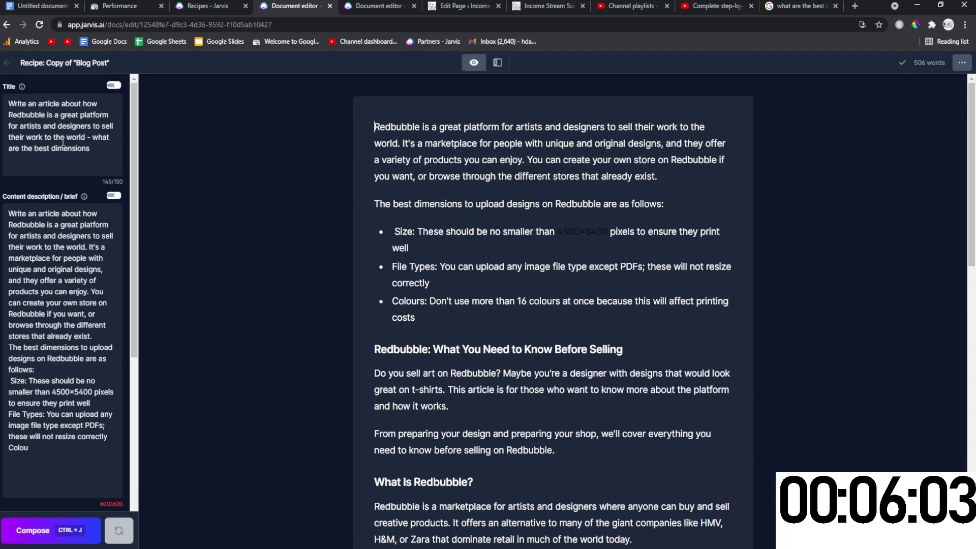
{"action": "mouse_move", "coordinate": [90, 148]}
{"action": "left_mouse_down"}
{"action": "mouse_move", "coordinate": [77, 126]}
{"action": "mouse_move", "coordinate": [90, 138]}
{"action": "left_mouse_up"}
{"action": "key", "text": "ctrl+c"}
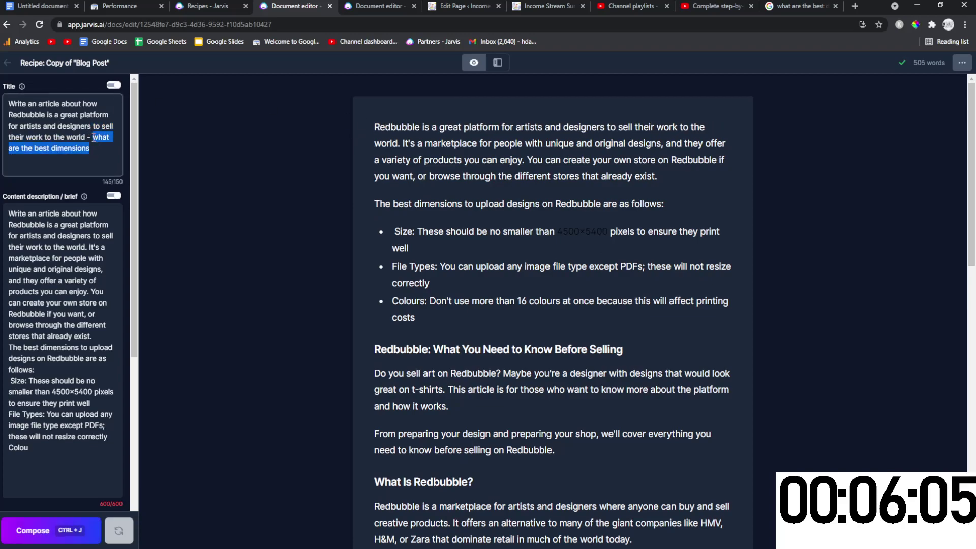
Add an opening heading asking the best Redbubble design dimensions to be used for all products
{"action": "left_click", "coordinate": [378, 117]}
{"action": "key", "text": "Return"}
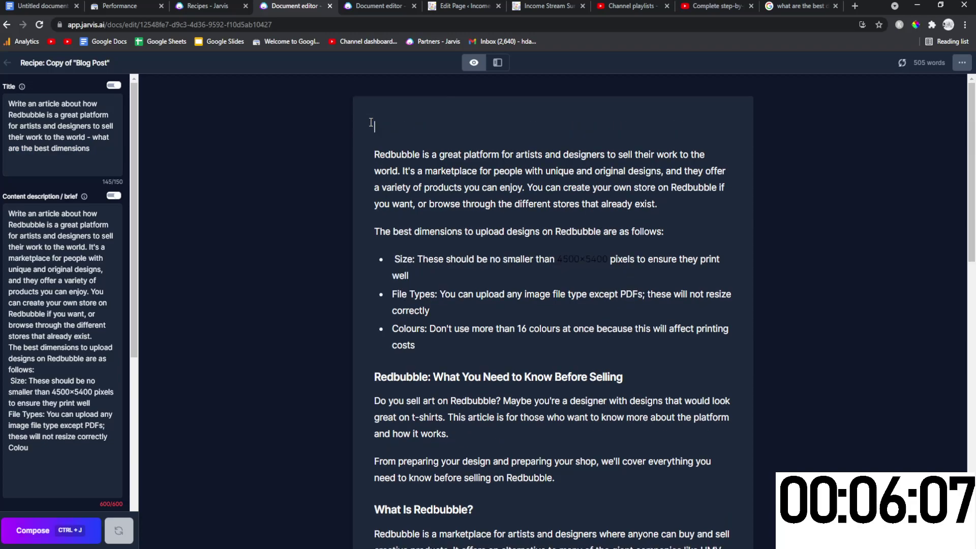
{"action": "key", "text": "ctrl+v"}
{"action": "left_click_drag", "start_coordinate": [503, 118], "coordinate": [282, 126]}
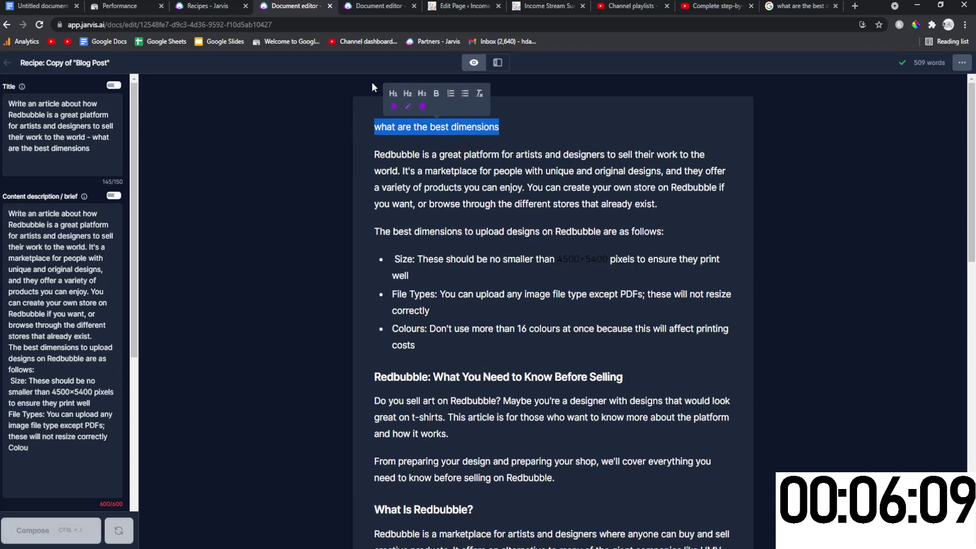
{"action": "left_click", "coordinate": [438, 104]}
{"action": "left_click", "coordinate": [567, 128]}
{"action": "type", "text": "f"}
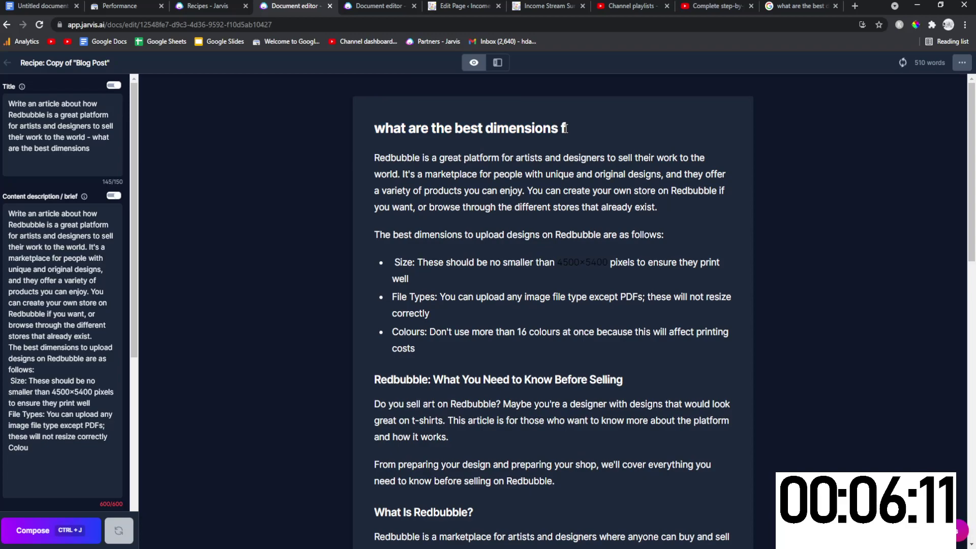
{"action": "type", "text": "or a redbubble design"}
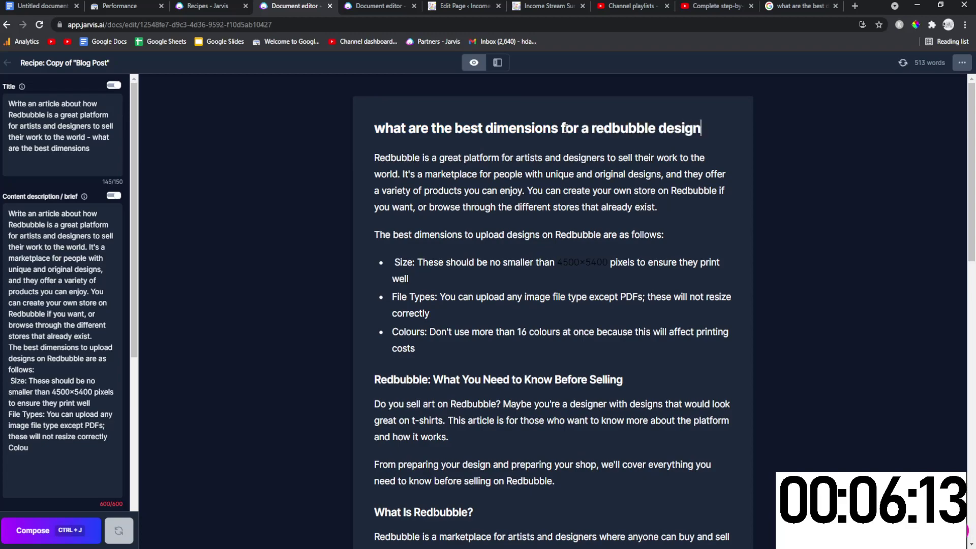
{"action": "type", "text": " to be used"}
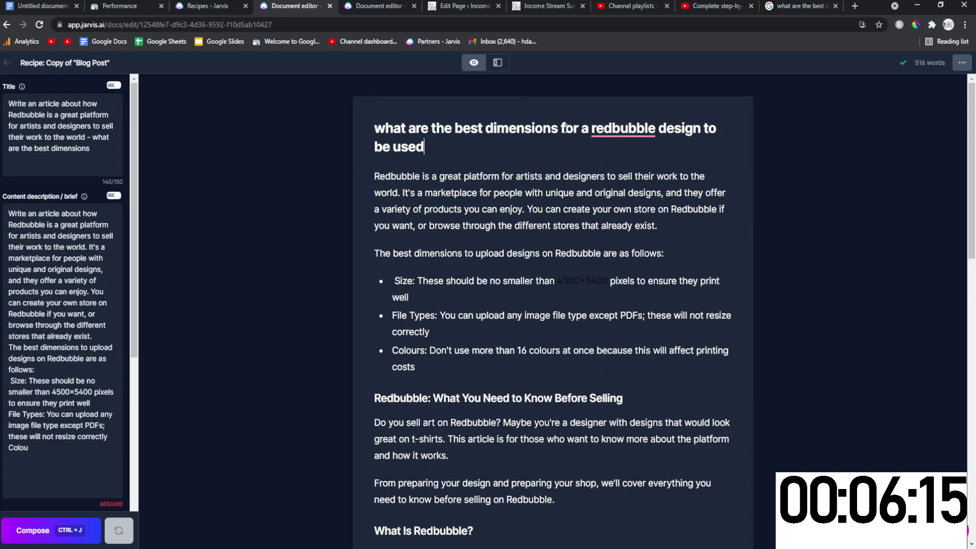
{"action": "key", "text": "ctrl+BackSpace"}
{"action": "key", "text": "ctrl+BackSpace"}
{"action": "key", "text": "ctrl+BackSpace"}
{"action": "type", "text": "t"}
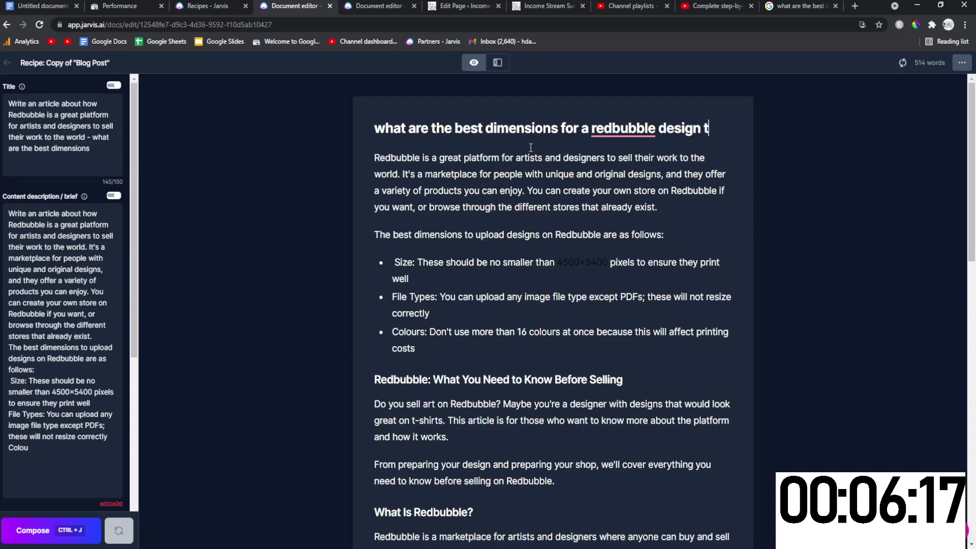
{"action": "type", "text": "o be used for all products"}
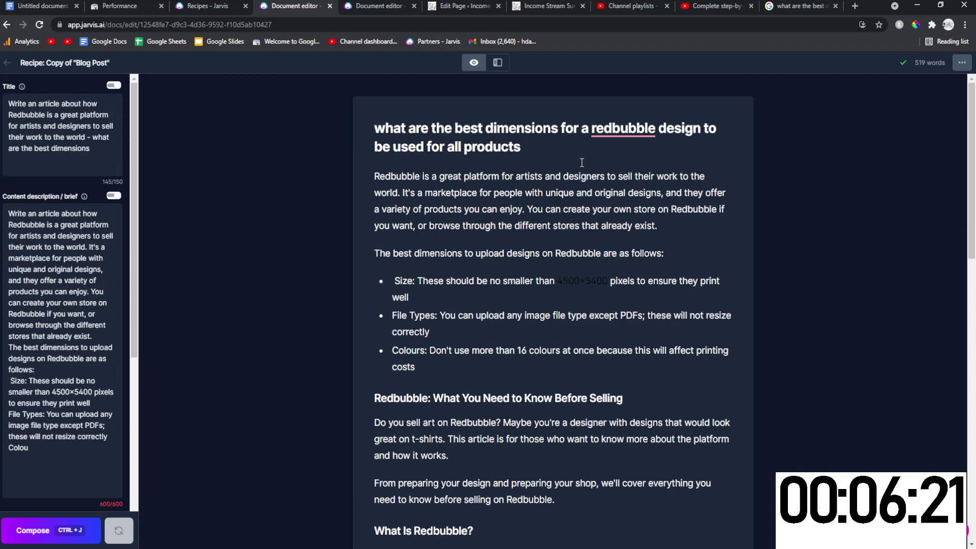
Run Jarvis compose on the headline, then select the whole article for copying
{"action": "left_click_drag", "start_coordinate": [581, 162], "coordinate": [335, 145]}
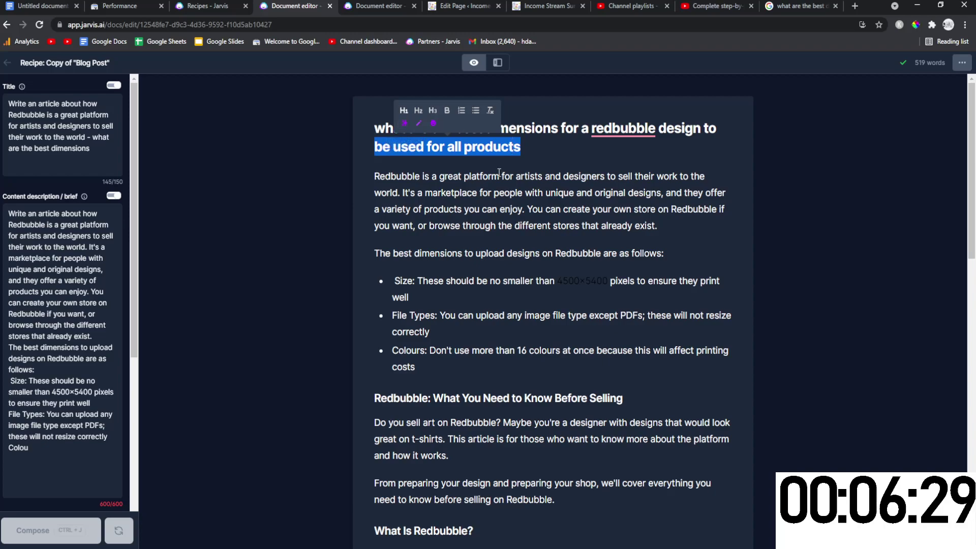
{"action": "left_click", "coordinate": [662, 146]}
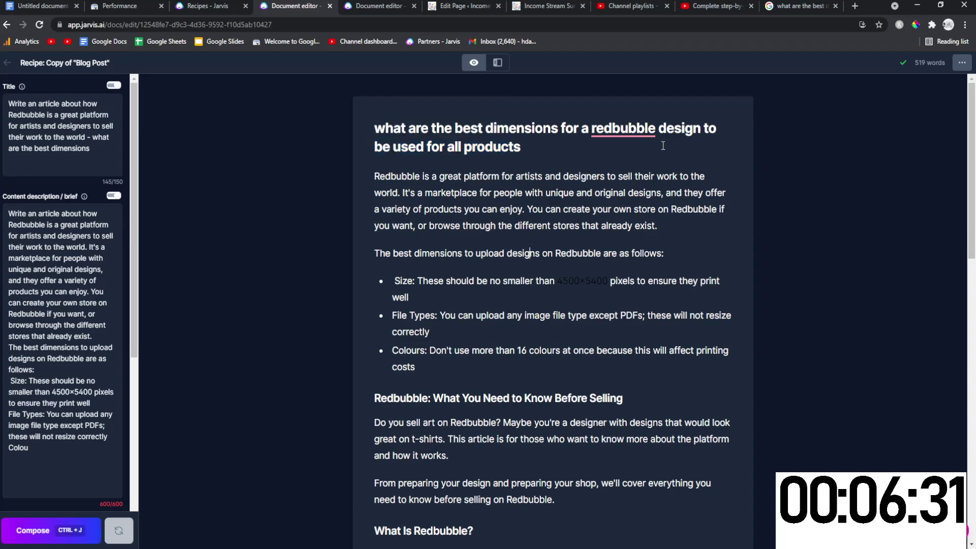
{"action": "left_click_drag", "start_coordinate": [691, 133], "coordinate": [375, 130]}
{"action": "left_click_drag", "start_coordinate": [454, 209], "coordinate": [456, 184]}
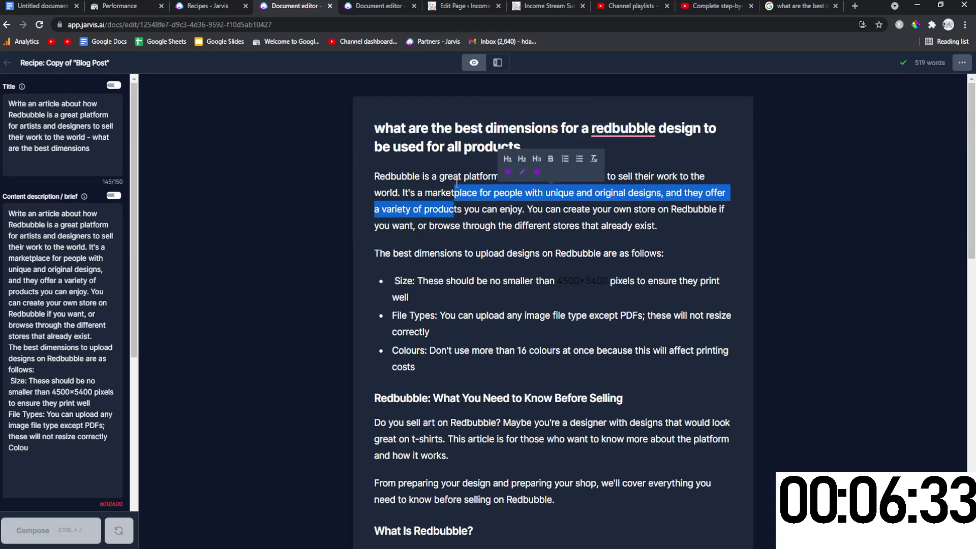
{"action": "left_click_drag", "start_coordinate": [556, 145], "coordinate": [344, 147]}
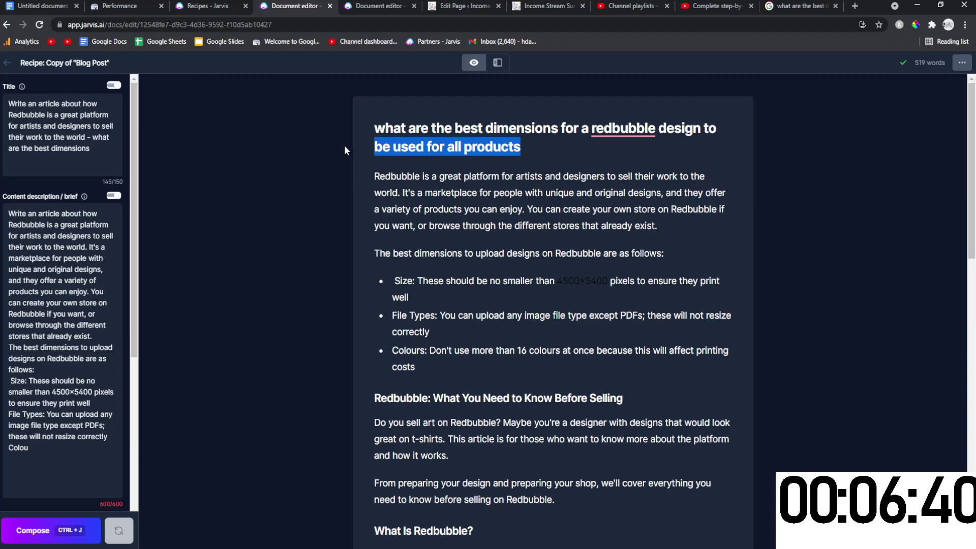
{"action": "key", "text": "ctrl+j"}
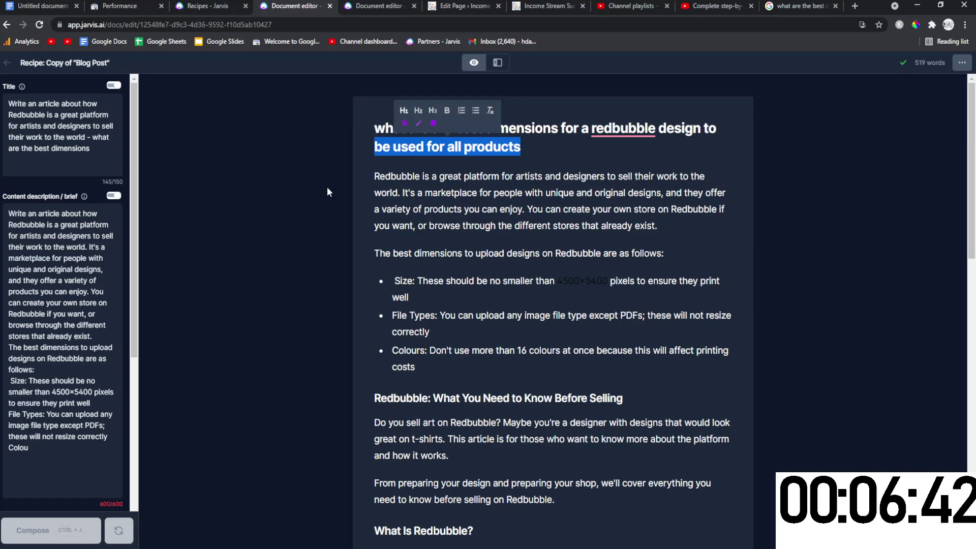
{"action": "left_click", "coordinate": [468, 321]}
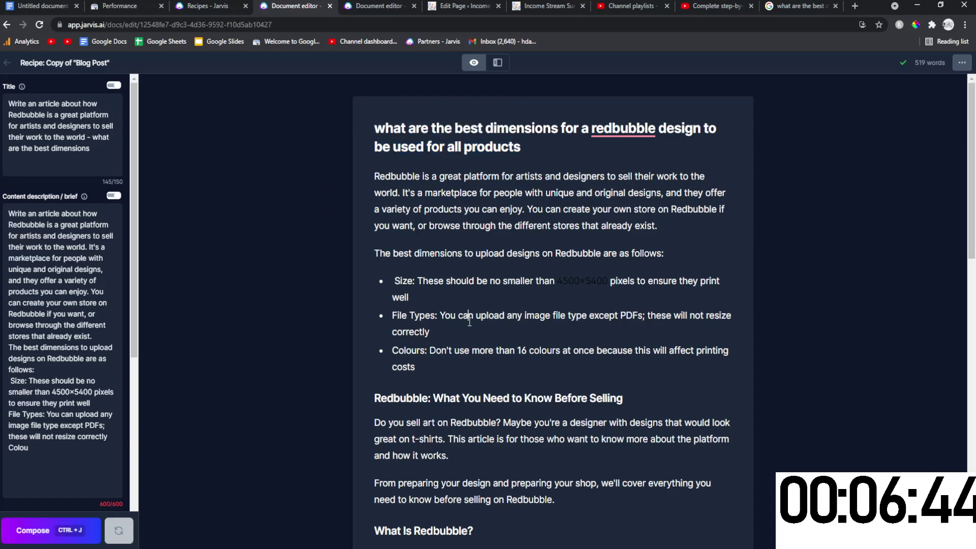
{"action": "scroll", "coordinate": [463, 310], "scroll_direction": "down", "scroll_amount": 8}
{"action": "scroll", "coordinate": [457, 302], "scroll_direction": "up", "scroll_amount": 8}
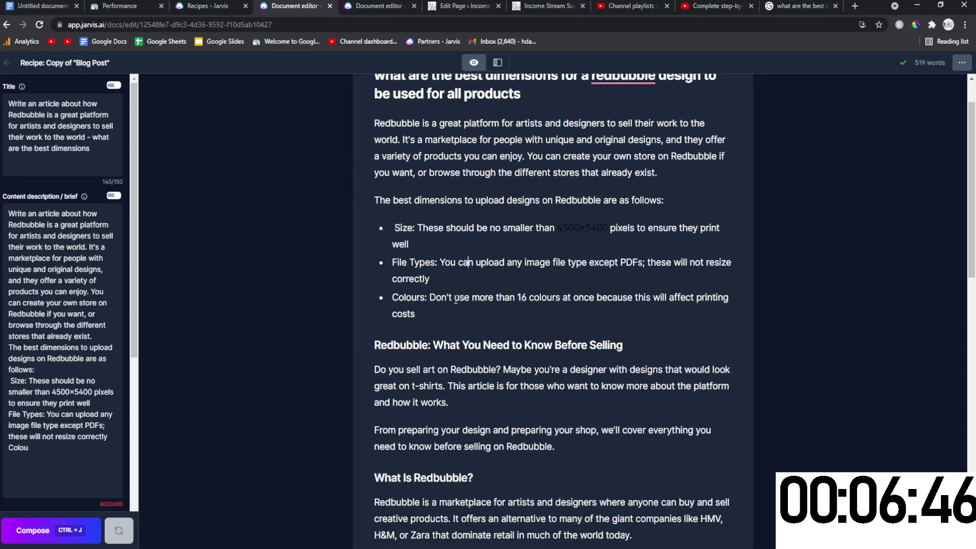
{"action": "key", "text": "ctrl+a"}
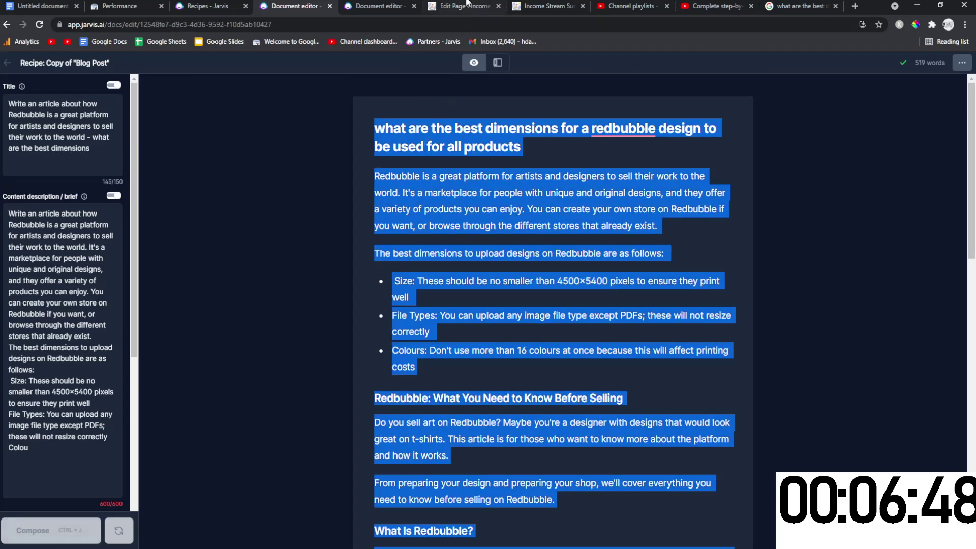
Create a new WordPress page and paste the Jarvis article into its body
{"action": "left_click", "coordinate": [468, 6]}
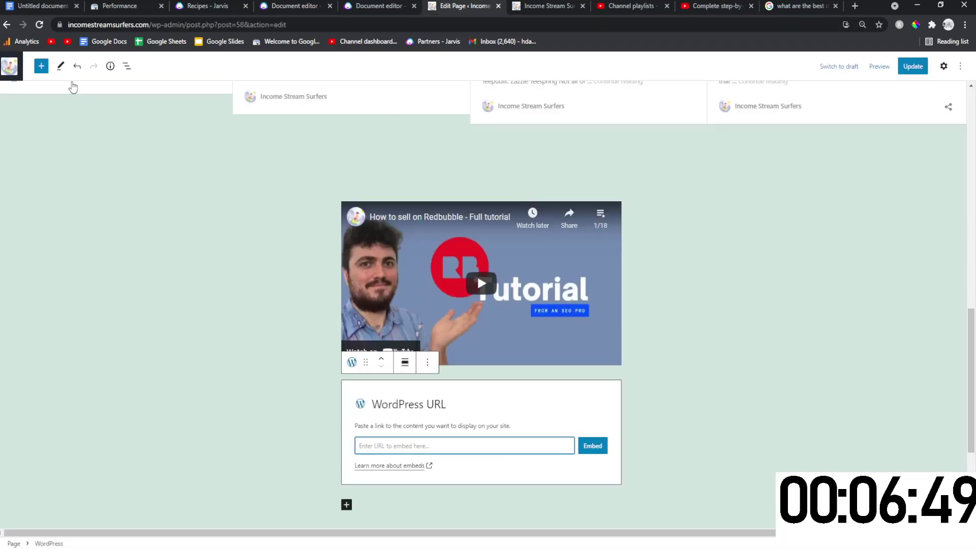
{"action": "left_click", "coordinate": [73, 88]}
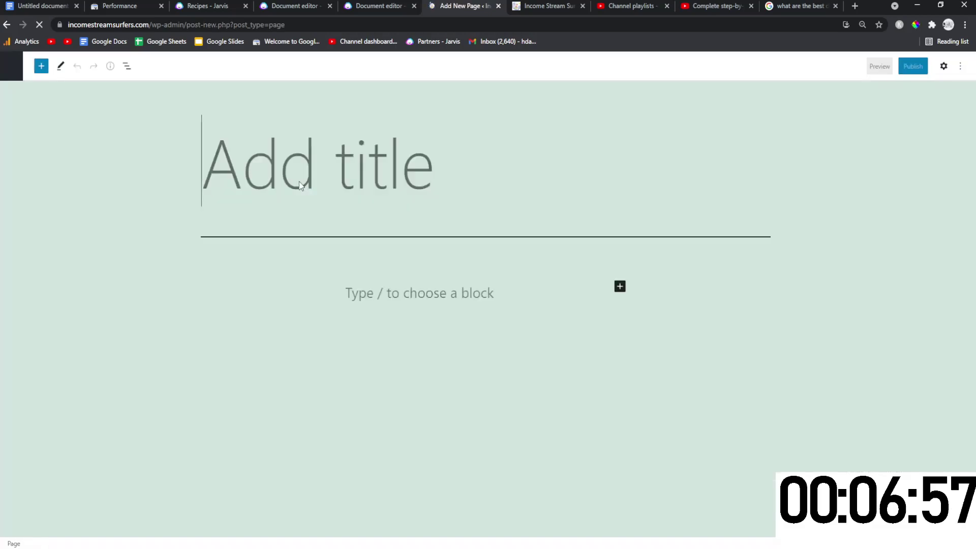
{"action": "left_click", "coordinate": [384, 287]}
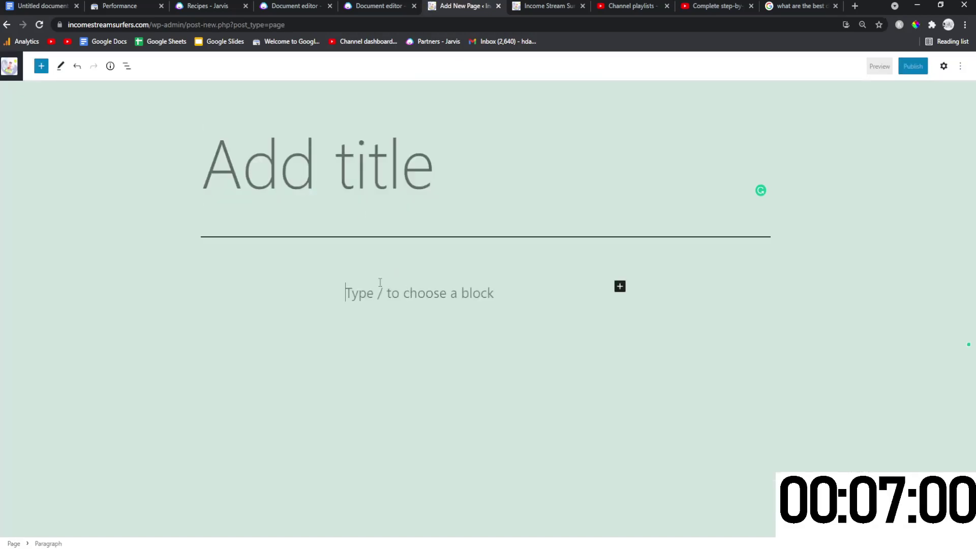
{"action": "key", "text": "ctrl+v"}
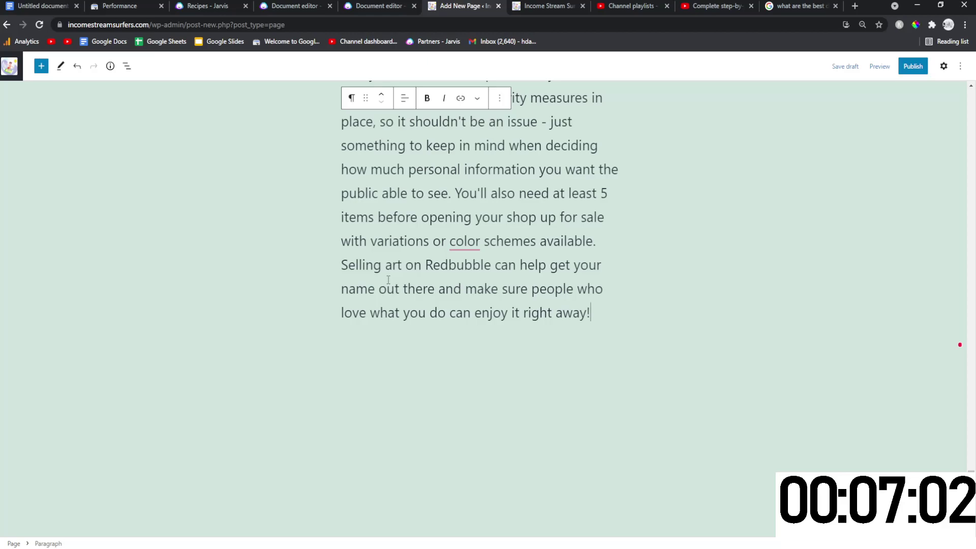
Move the article's headline into the page title field
{"action": "scroll", "coordinate": [388, 279], "scroll_direction": "up", "scroll_amount": 15}
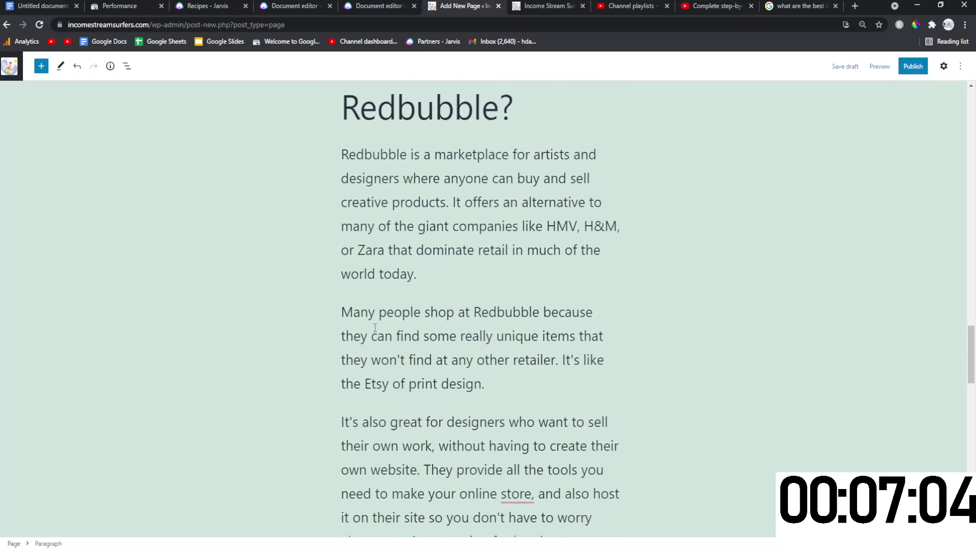
{"action": "scroll", "coordinate": [375, 328], "scroll_direction": "up", "scroll_amount": 10}
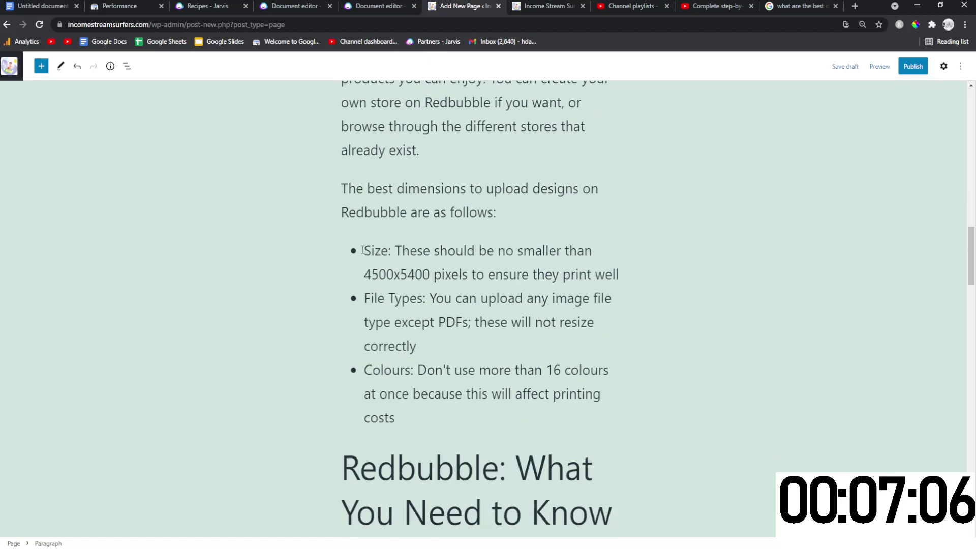
{"action": "left_click_drag", "start_coordinate": [362, 250], "coordinate": [453, 430]}
{"action": "scroll", "coordinate": [453, 430], "scroll_direction": "up", "scroll_amount": 10}
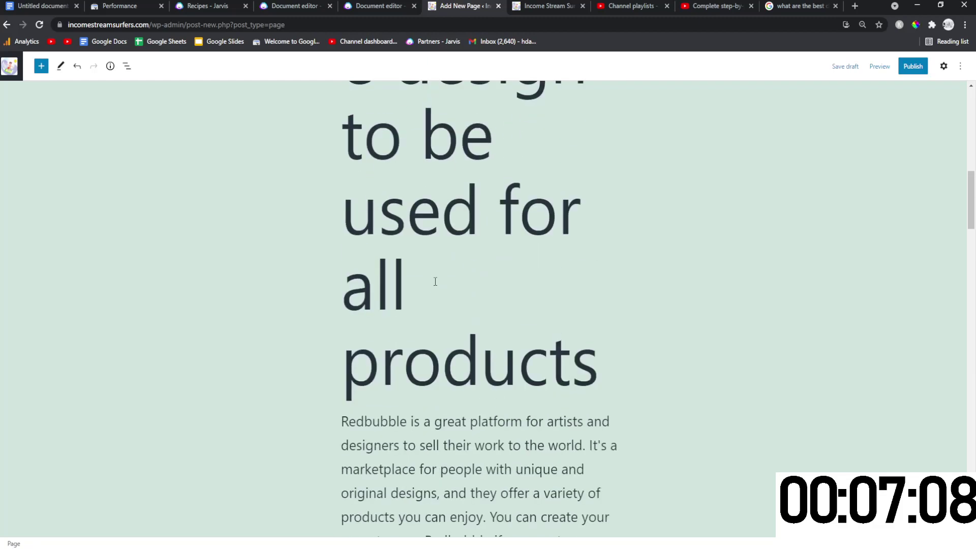
{"action": "scroll", "coordinate": [435, 281], "scroll_direction": "up", "scroll_amount": 12}
{"action": "scroll", "coordinate": [352, 272], "scroll_direction": "down", "scroll_amount": 5}
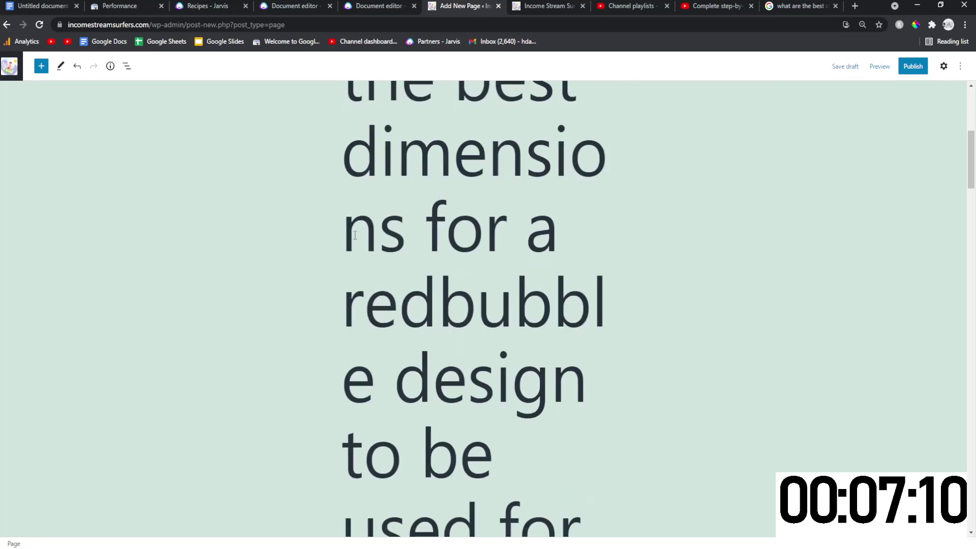
{"action": "scroll", "coordinate": [355, 235], "scroll_direction": "up", "scroll_amount": 5}
{"action": "scroll", "coordinate": [355, 234], "scroll_direction": "down", "scroll_amount": 3}
{"action": "left_click_drag", "start_coordinate": [342, 159], "coordinate": [605, 315]}
{"action": "scroll", "coordinate": [463, 305], "scroll_direction": "down", "scroll_amount": 8}
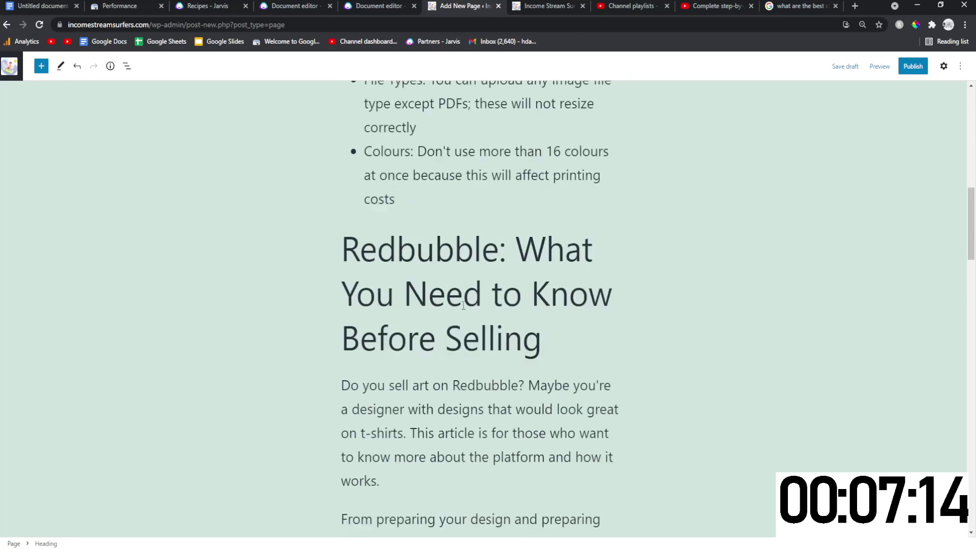
{"action": "scroll", "coordinate": [463, 304], "scroll_direction": "up", "scroll_amount": 10}
{"action": "left_click", "coordinate": [355, 220]}
{"action": "type", "text": "what are the best dimensions for a redbubble design to be used for all products"}
Capitalise 'Redbubble' in the page title
{"action": "scroll", "coordinate": [404, 301], "scroll_direction": "down", "scroll_amount": 3}
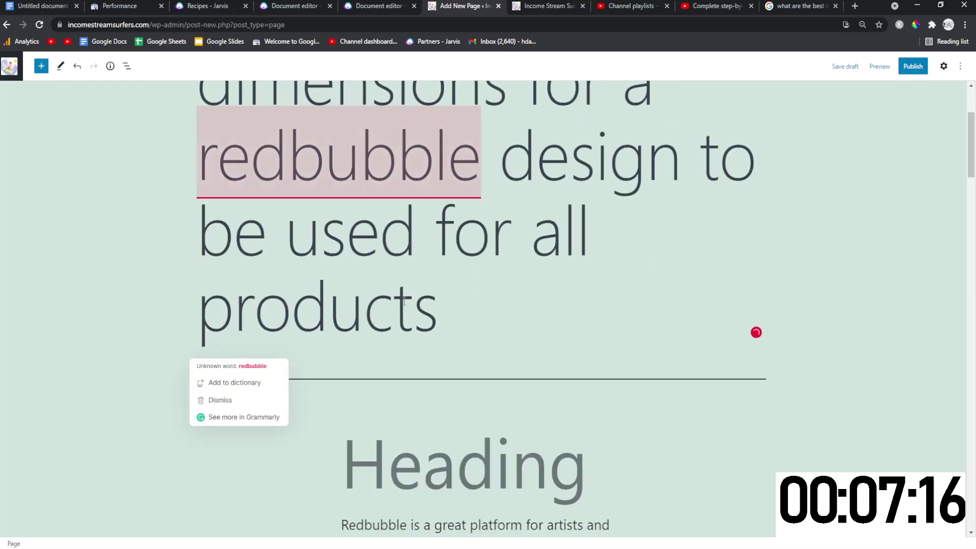
{"action": "left_click", "coordinate": [309, 181]}
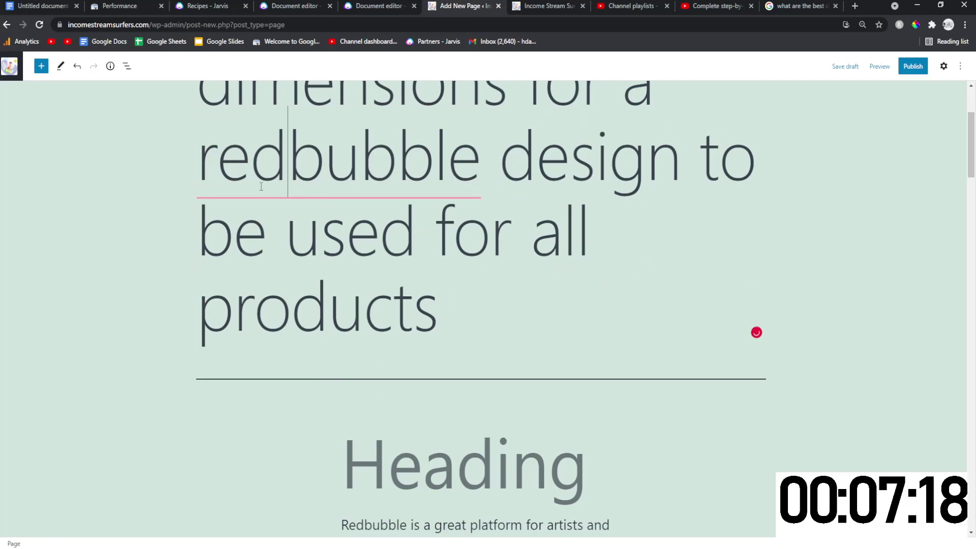
{"action": "left_click", "coordinate": [204, 165]}
{"action": "key", "text": "Delete"}
{"action": "type", "text": "R"}
{"action": "scroll", "coordinate": [225, 222], "scroll_direction": "down", "scroll_amount": 20}
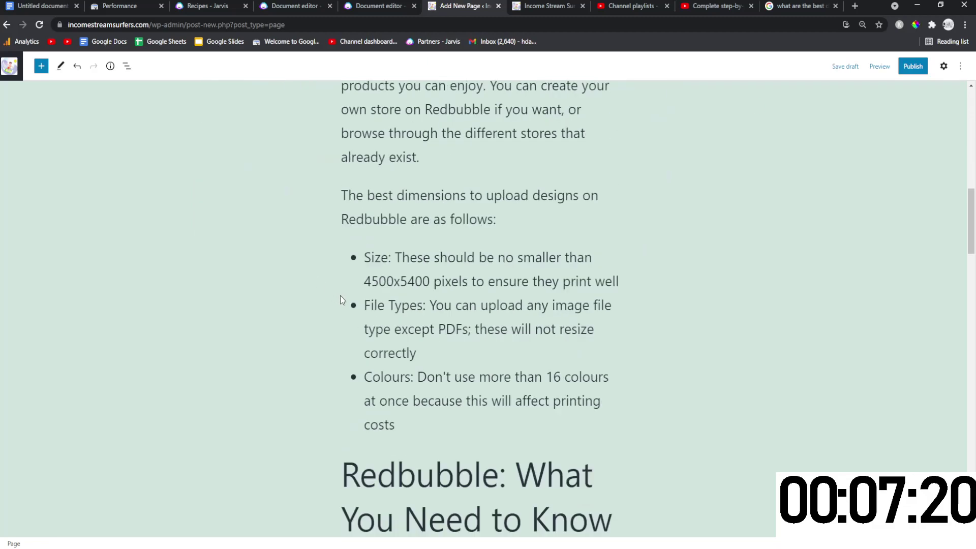
{"action": "scroll", "coordinate": [373, 327], "scroll_direction": "down", "scroll_amount": 10}
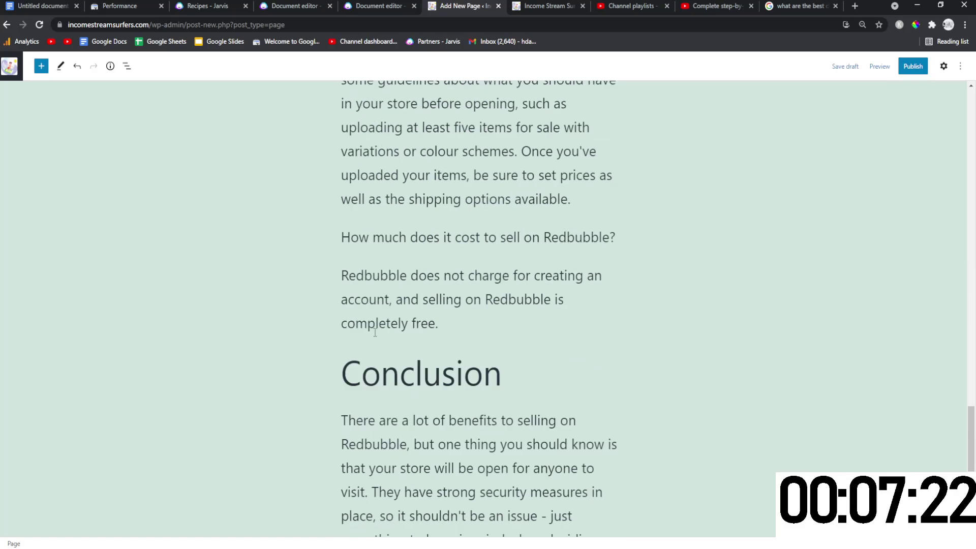
Copy the share link of the YouTube Redbubble course playlist to the clipboard
{"action": "left_click", "coordinate": [701, 4]}
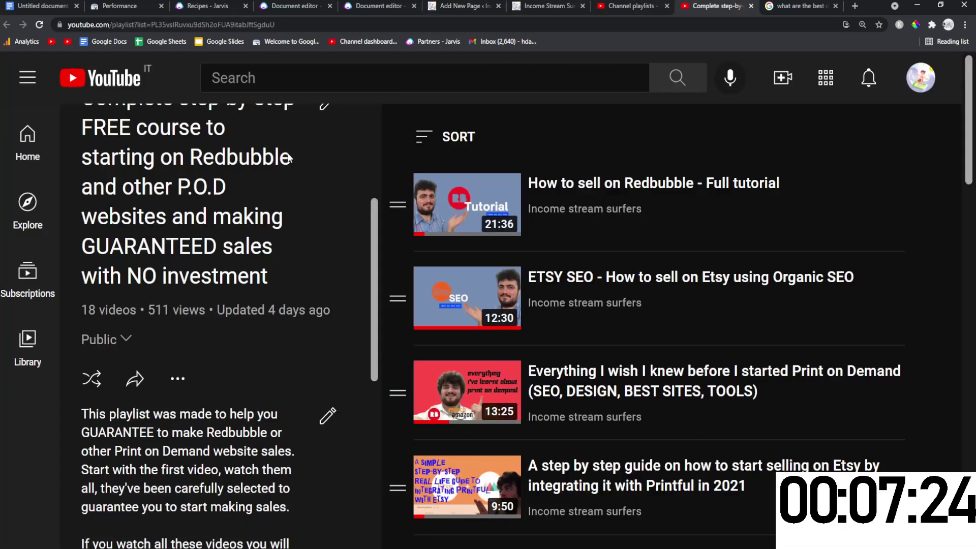
{"action": "left_click", "coordinate": [135, 382]}
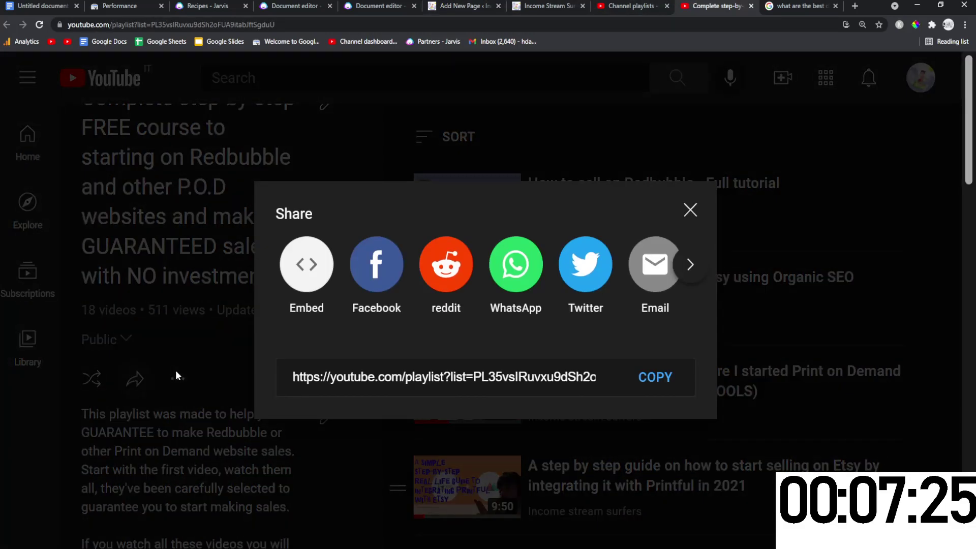
{"action": "left_click", "coordinate": [656, 378]}
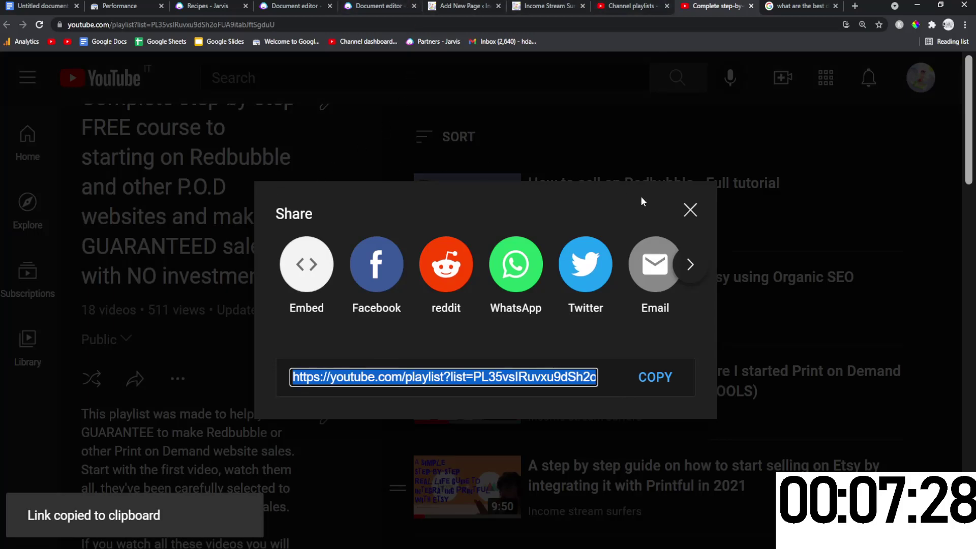
{"action": "left_click", "coordinate": [689, 210]}
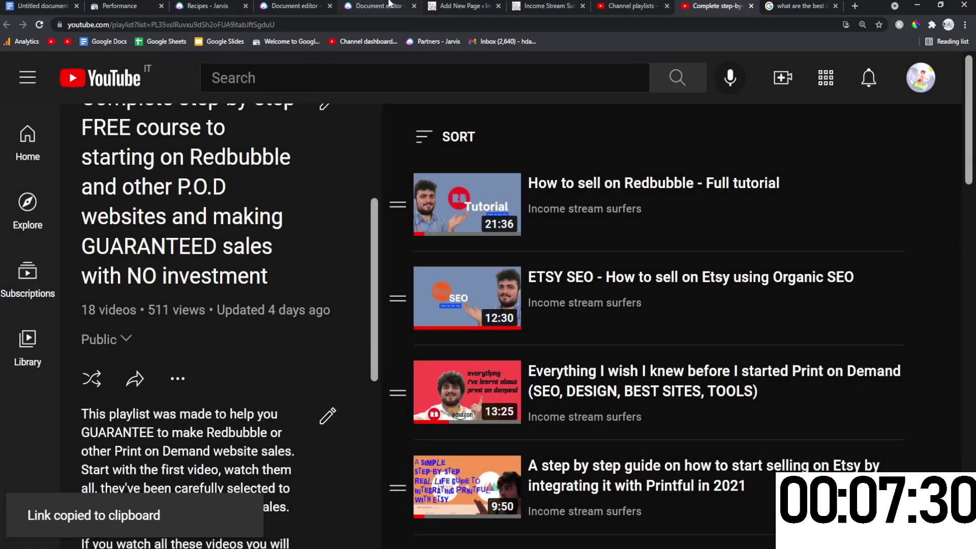
Embed the YouTube playlist link in a new block below the Conclusion heading
{"action": "left_click", "coordinate": [459, 7]}
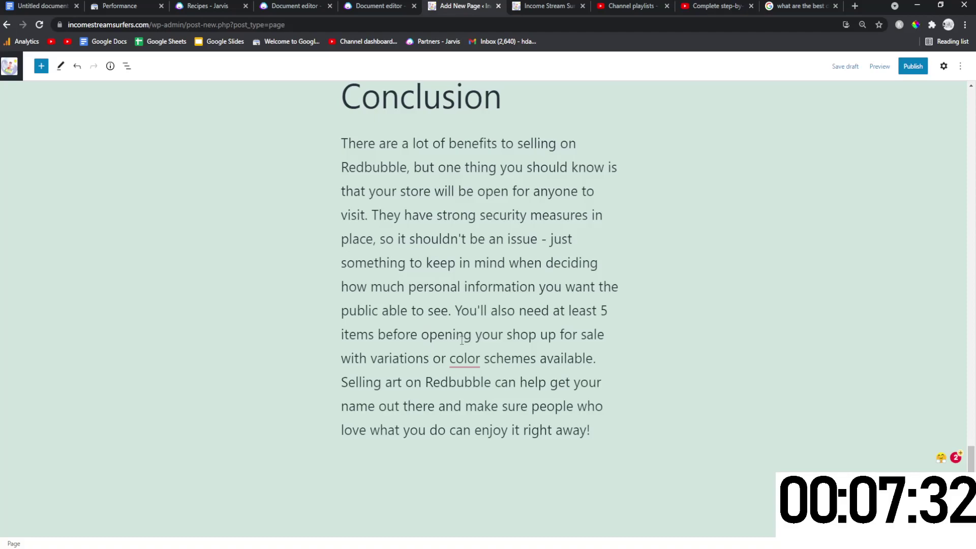
{"action": "scroll", "coordinate": [529, 254], "scroll_direction": "up", "scroll_amount": 3}
{"action": "left_click", "coordinate": [532, 250]}
{"action": "key", "text": "Return"}
{"action": "key", "text": "ctrl+v"}
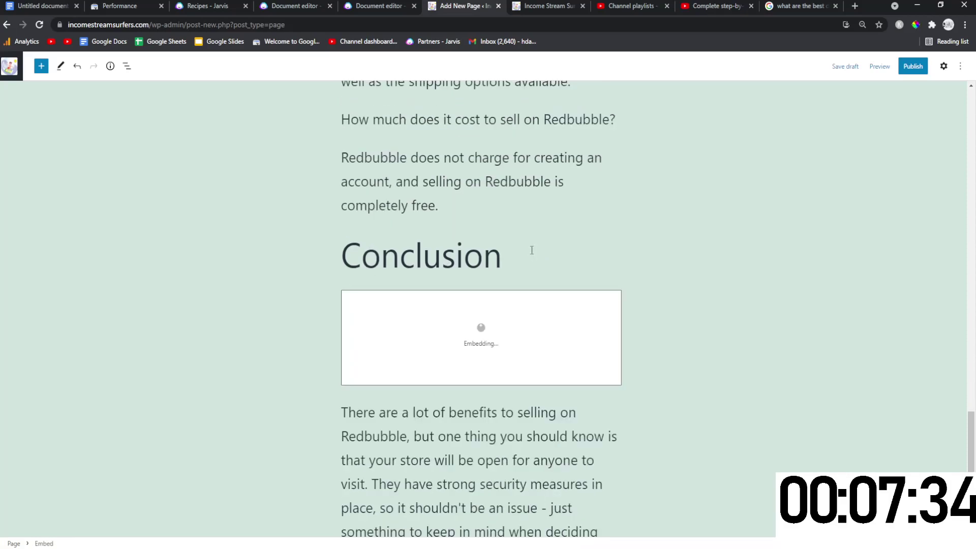
{"action": "scroll", "coordinate": [477, 315], "scroll_direction": "up", "scroll_amount": 15}
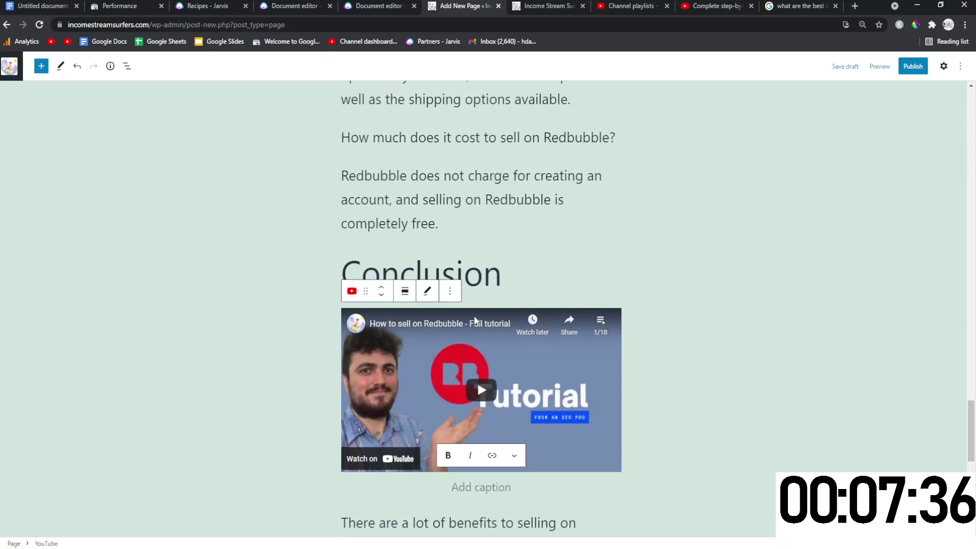
{"action": "scroll", "coordinate": [475, 317], "scroll_direction": "up", "scroll_amount": 11}
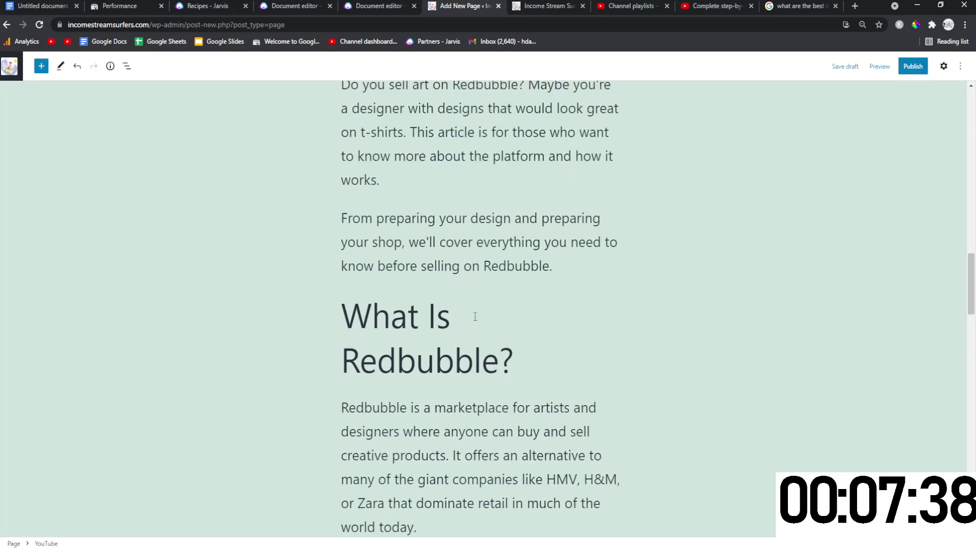
{"action": "scroll", "coordinate": [376, 284], "scroll_direction": "down", "scroll_amount": 3}
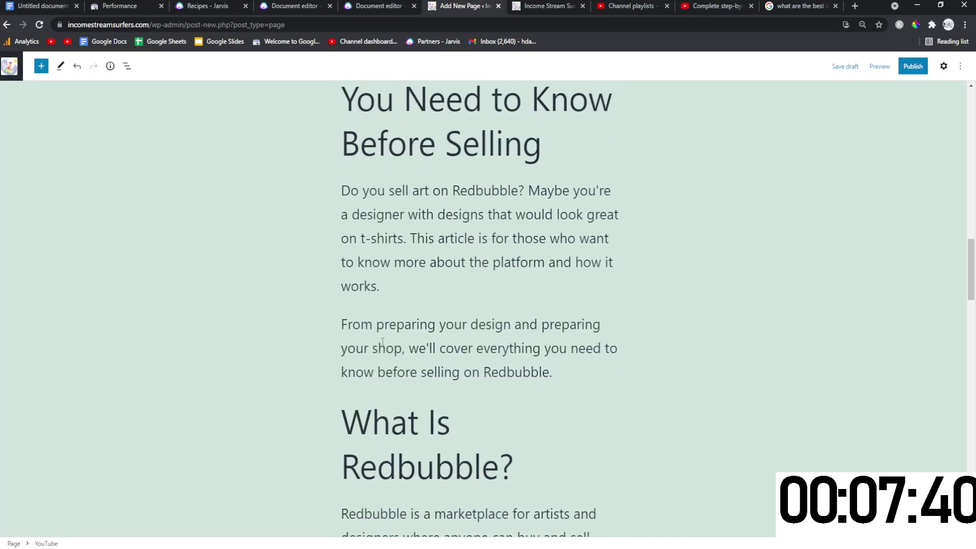
{"action": "scroll", "coordinate": [389, 354], "scroll_direction": "down", "scroll_amount": 6}
{"action": "scroll", "coordinate": [382, 342], "scroll_direction": "up", "scroll_amount": 12}
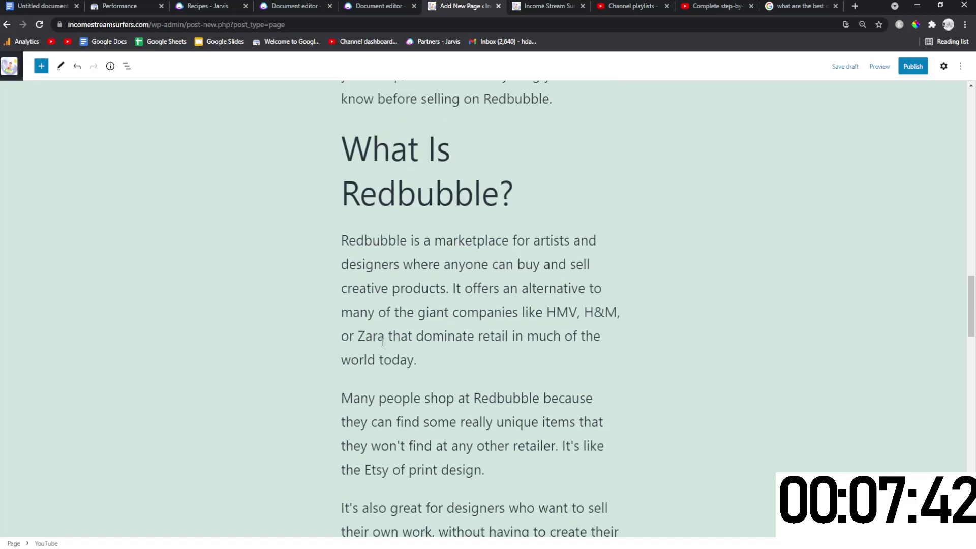
{"action": "scroll", "coordinate": [390, 297], "scroll_direction": "up", "scroll_amount": 4}
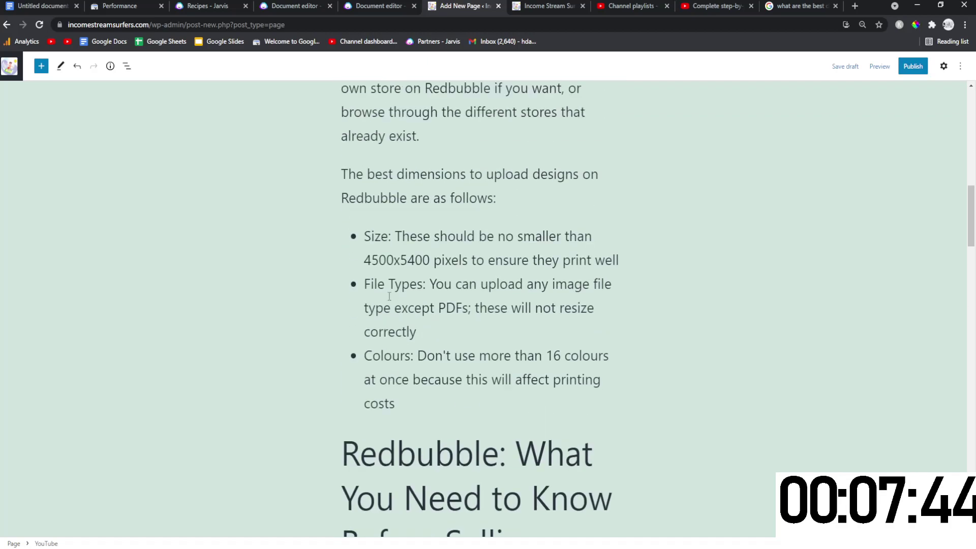
{"action": "scroll", "coordinate": [401, 288], "scroll_direction": "down", "scroll_amount": 1}
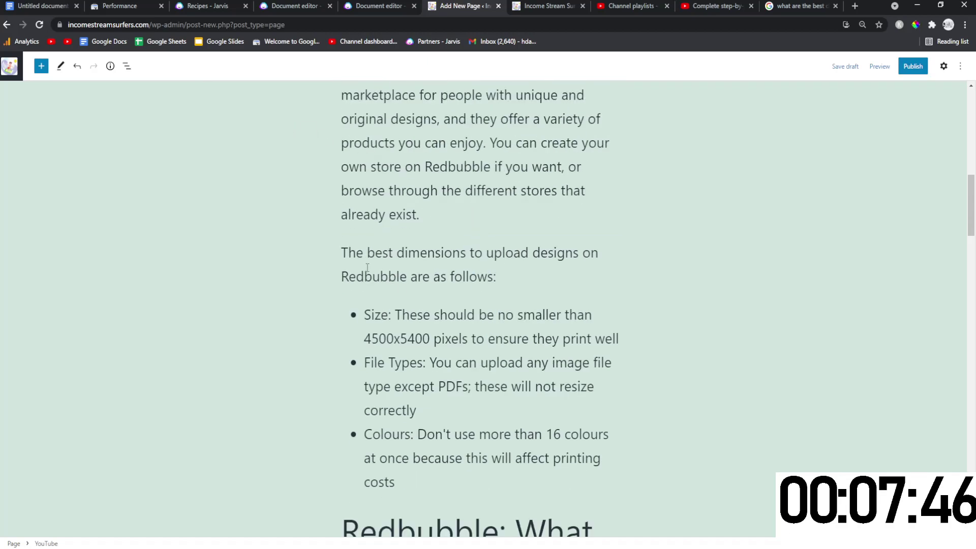
{"action": "scroll", "coordinate": [534, 246], "scroll_direction": "down", "scroll_amount": 3}
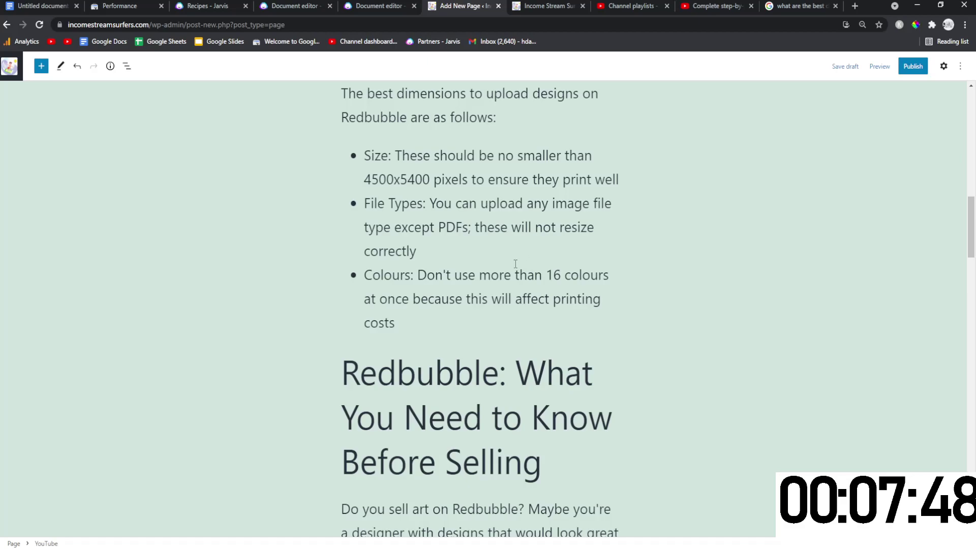
{"action": "scroll", "coordinate": [502, 268], "scroll_direction": "down", "scroll_amount": 15}
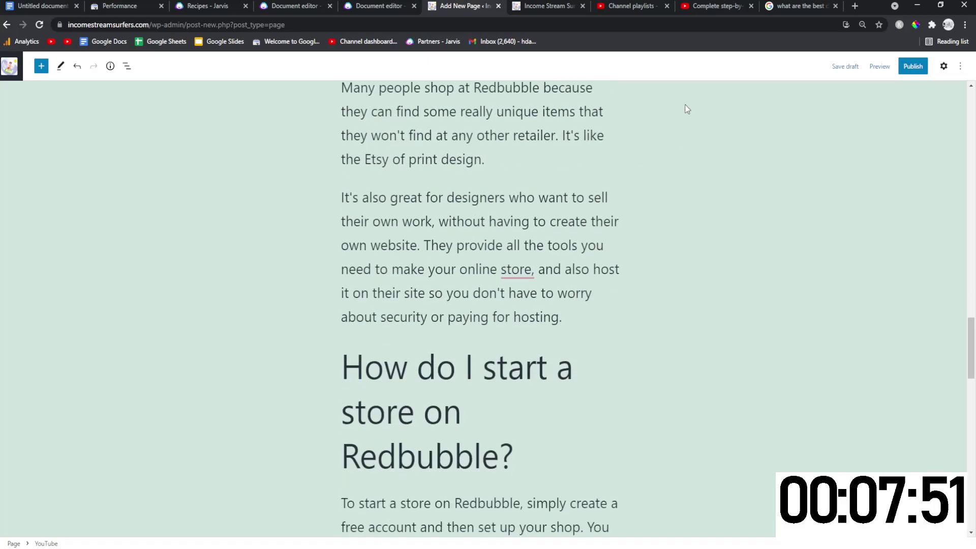
{"action": "scroll", "coordinate": [712, 178], "scroll_direction": "up", "scroll_amount": 15}
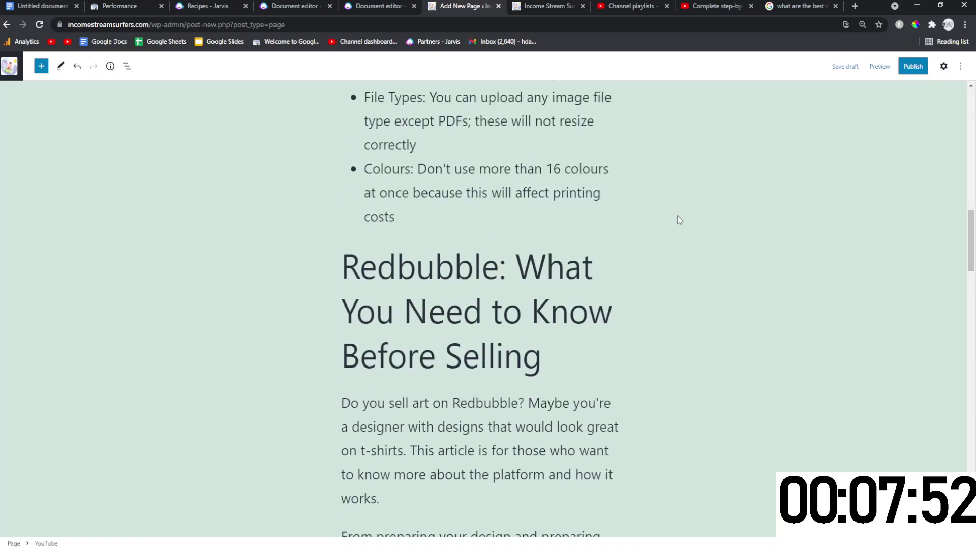
Review the page's permalink slug in the Page settings and publish the page
{"action": "left_click", "coordinate": [944, 67]}
{"action": "left_click", "coordinate": [860, 93]}
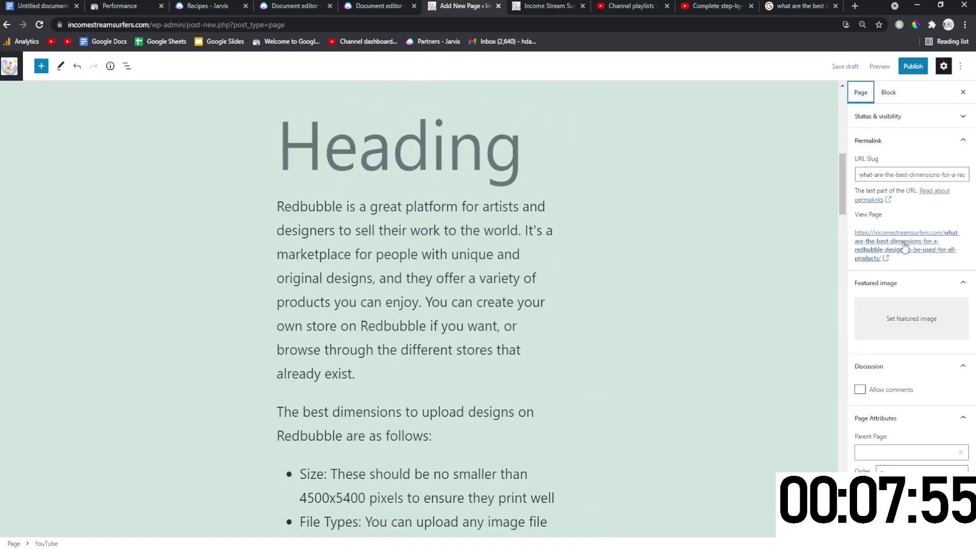
{"action": "left_click", "coordinate": [936, 173]}
{"action": "left_click", "coordinate": [907, 174]}
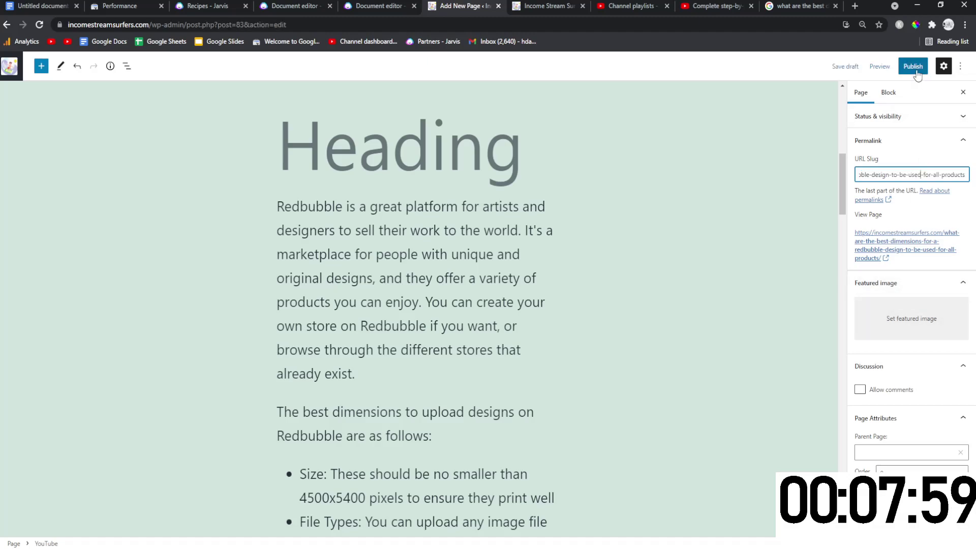
{"action": "left_click", "coordinate": [915, 69]}
{"action": "left_click", "coordinate": [884, 66]}
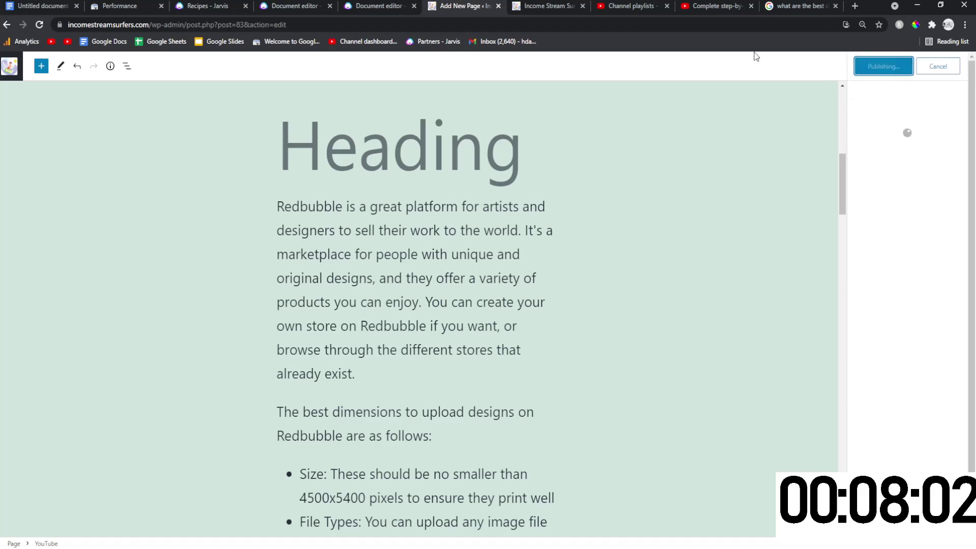
Load the published page's address in a browser tab and scroll through the live article
{"action": "left_click", "coordinate": [952, 164]}
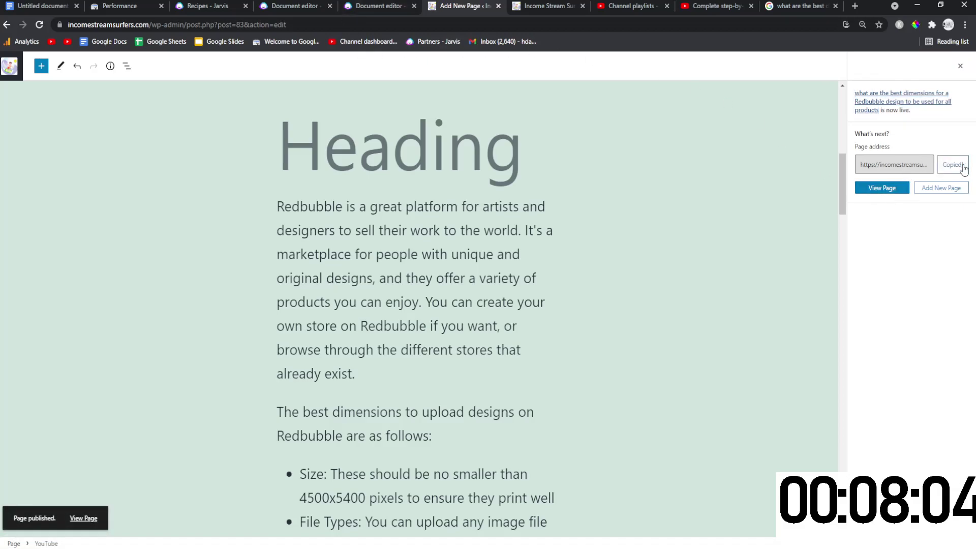
{"action": "left_click", "coordinate": [790, 4]}
{"action": "left_click", "coordinate": [706, 26]}
{"action": "key", "text": "ctrl+v"}
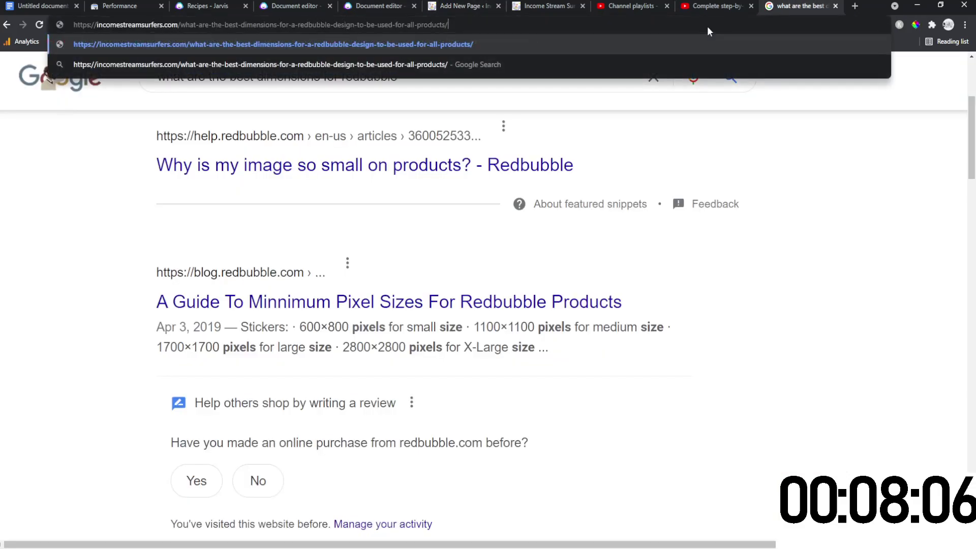
{"action": "key", "text": "Return"}
{"action": "scroll", "coordinate": [445, 277], "scroll_direction": "down", "scroll_amount": 15}
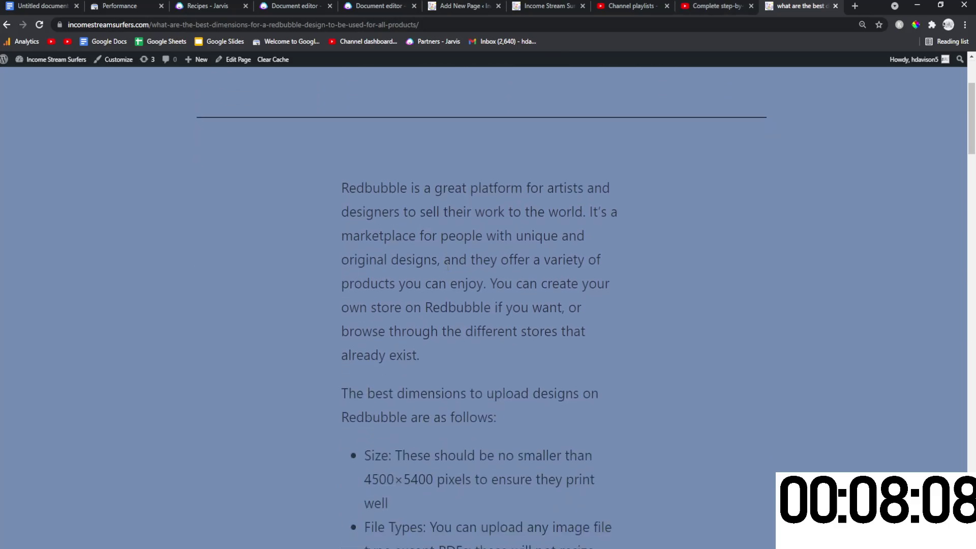
{"action": "scroll", "coordinate": [448, 266], "scroll_direction": "down", "scroll_amount": 20}
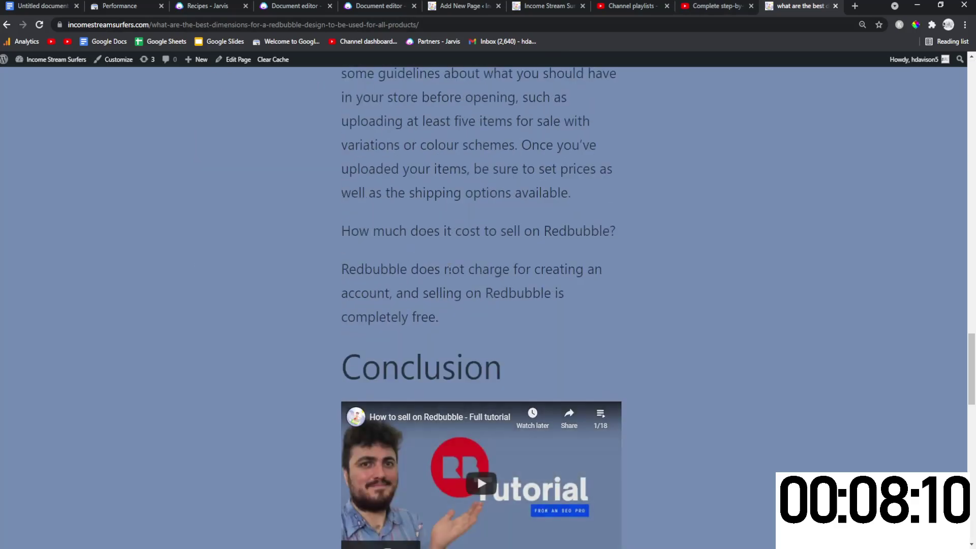
{"action": "left_click", "coordinate": [112, 7]}
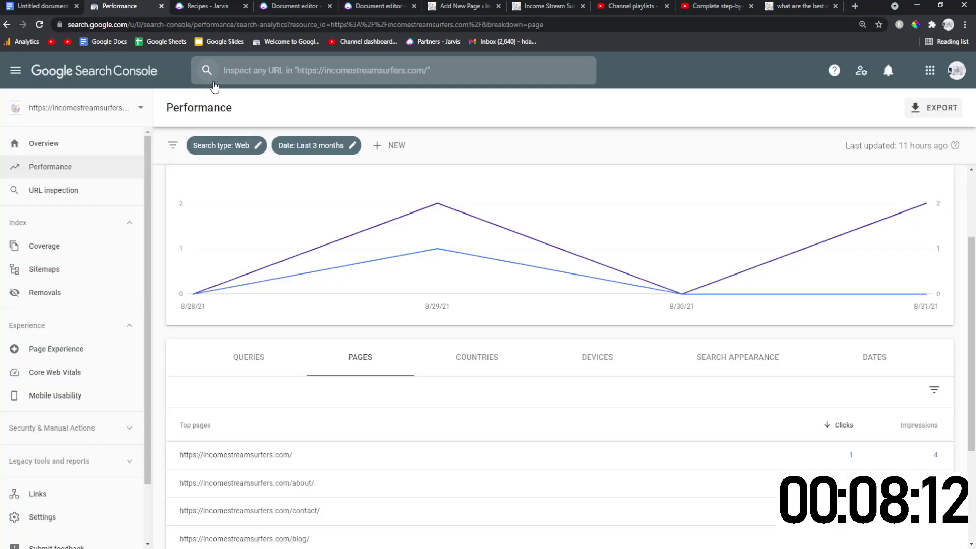
{"action": "scroll", "coordinate": [601, 303], "scroll_direction": "up", "scroll_amount": 3}
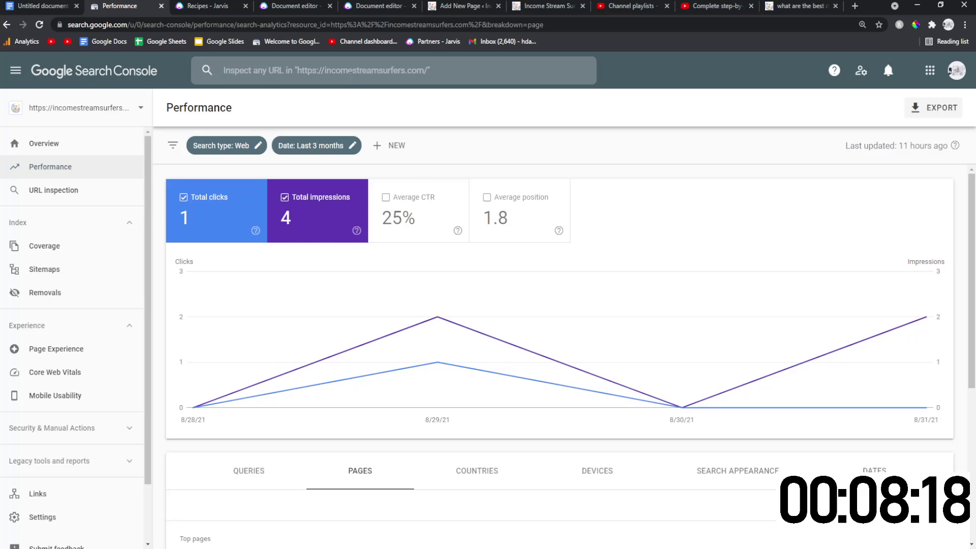
{"action": "scroll", "coordinate": [386, 345], "scroll_direction": "down", "scroll_amount": 2}
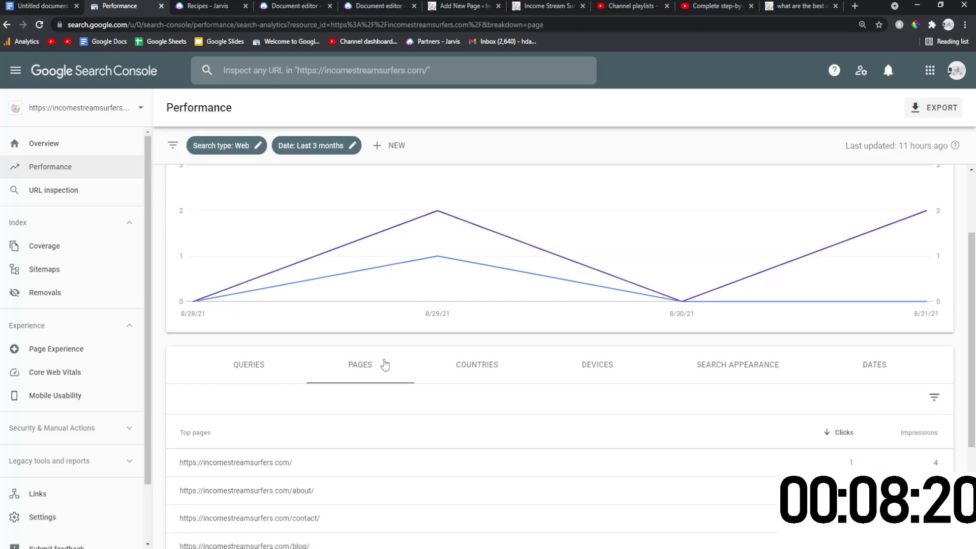
{"action": "scroll", "coordinate": [388, 368], "scroll_direction": "down", "scroll_amount": 2}
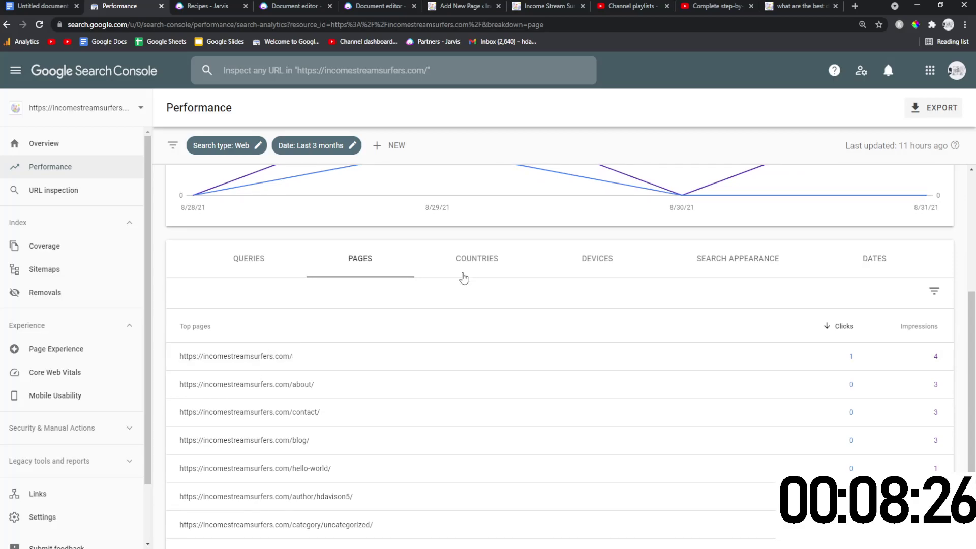
{"action": "scroll", "coordinate": [342, 356], "scroll_direction": "down", "scroll_amount": 1}
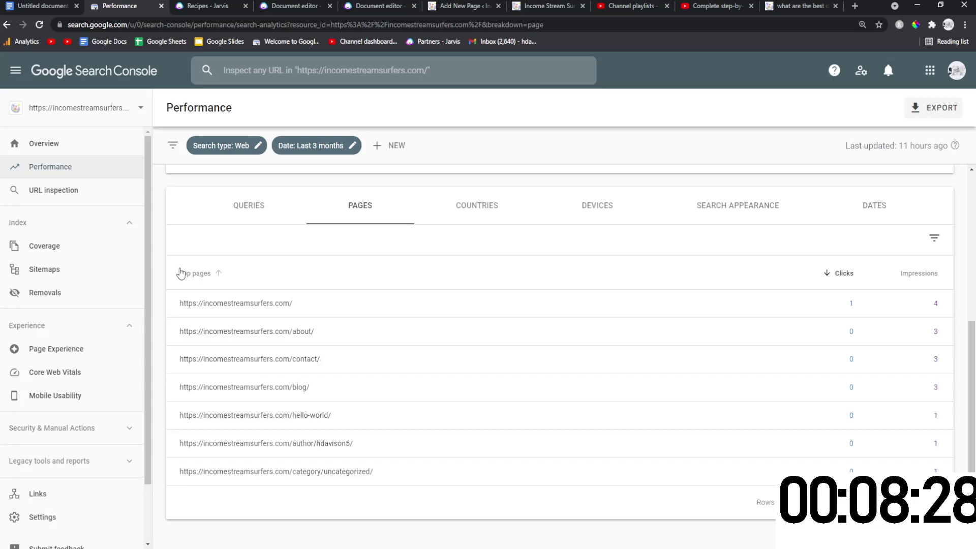
{"action": "left_click_drag", "start_coordinate": [183, 272], "coordinate": [444, 525]}
{"action": "left_click", "coordinate": [517, 514]}
{"action": "scroll", "coordinate": [458, 501], "scroll_direction": "up", "scroll_amount": 1}
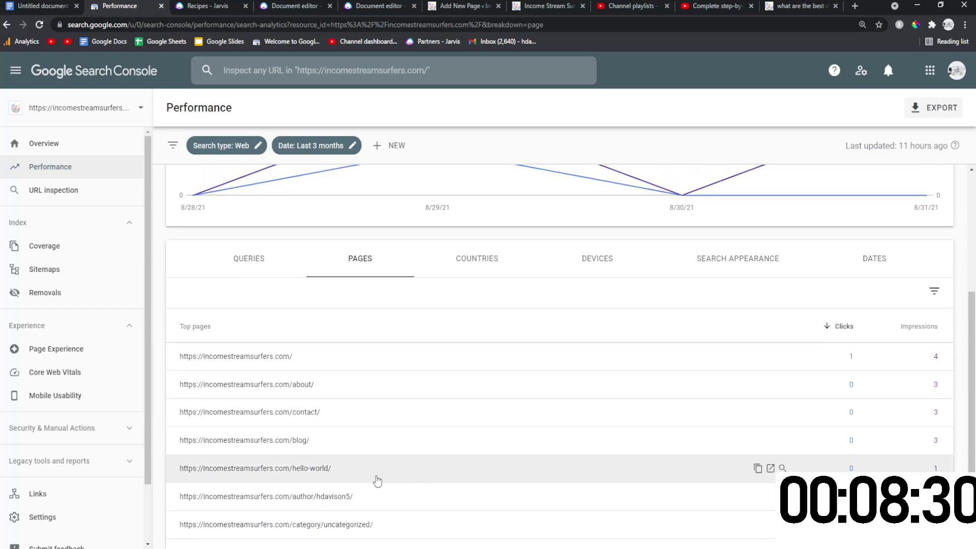
{"action": "left_click_drag", "start_coordinate": [333, 468], "coordinate": [178, 472]}
{"action": "scroll", "coordinate": [357, 429], "scroll_direction": "down", "scroll_amount": 1}
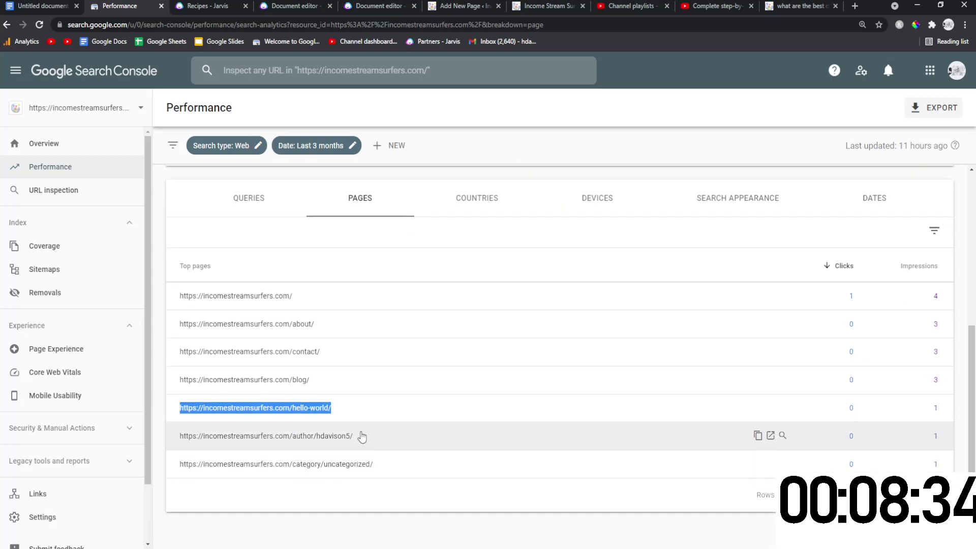
{"action": "left_click_drag", "start_coordinate": [358, 437], "coordinate": [167, 453]}
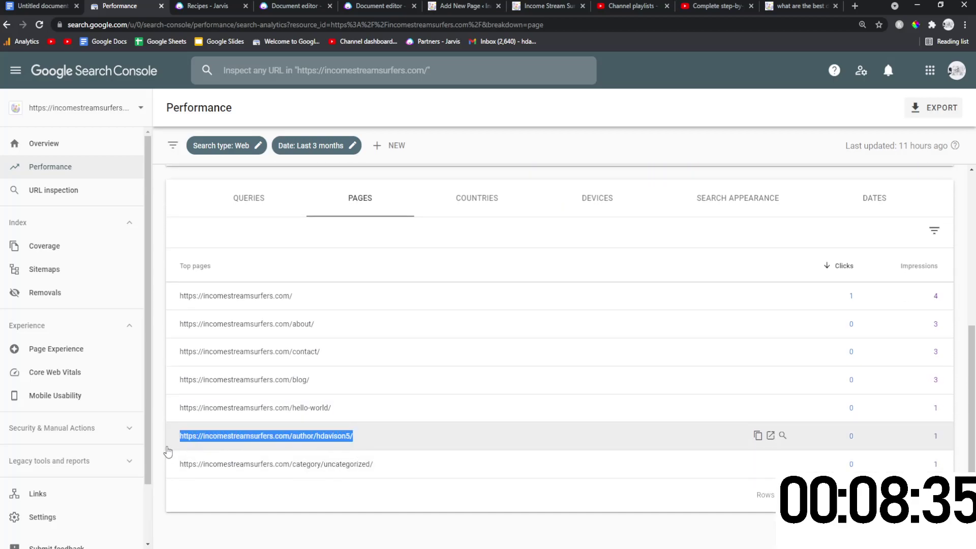
{"action": "left_click", "coordinate": [162, 215]}
{"action": "scroll", "coordinate": [500, 352], "scroll_direction": "up", "scroll_amount": 5}
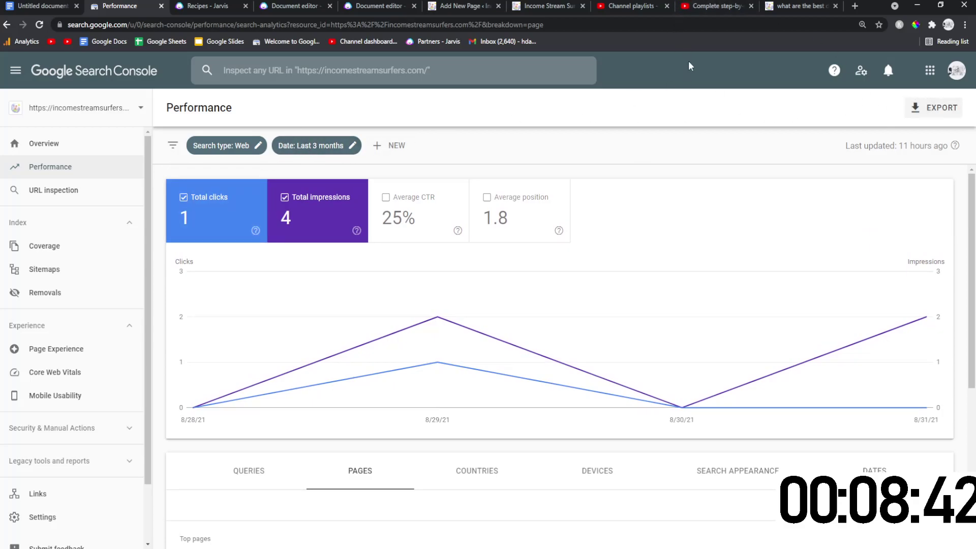
{"action": "scroll", "coordinate": [369, 267], "scroll_direction": "down", "scroll_amount": 4}
{"action": "scroll", "coordinate": [369, 267], "scroll_direction": "up", "scroll_amount": 4}
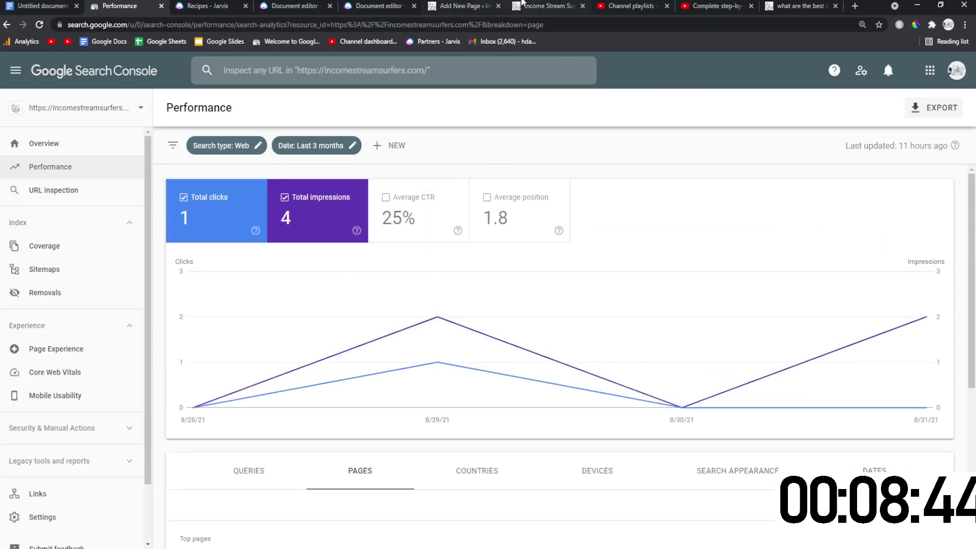
Open the front page in the block editor and delete the spacer above 'Who am I?'
{"action": "left_click", "coordinate": [523, 5]}
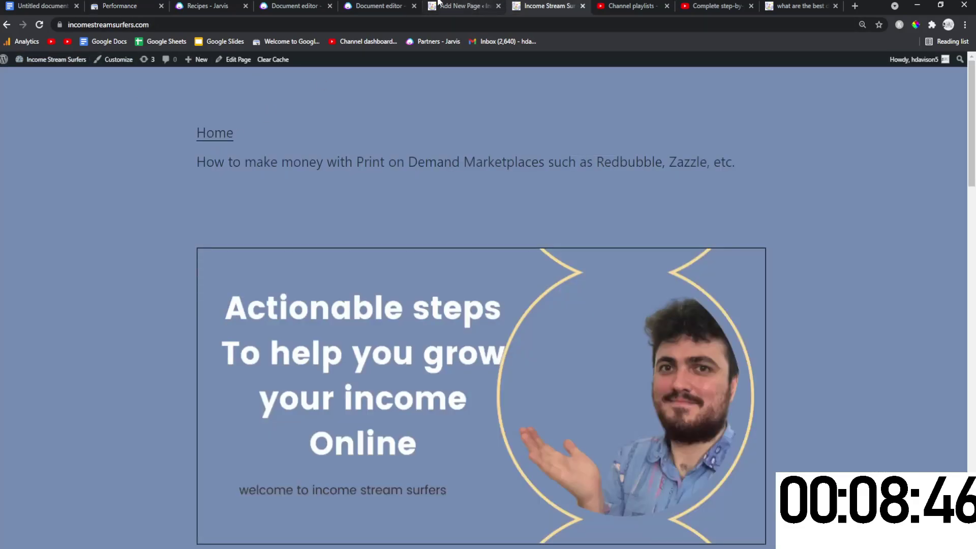
{"action": "left_click", "coordinate": [445, 5]}
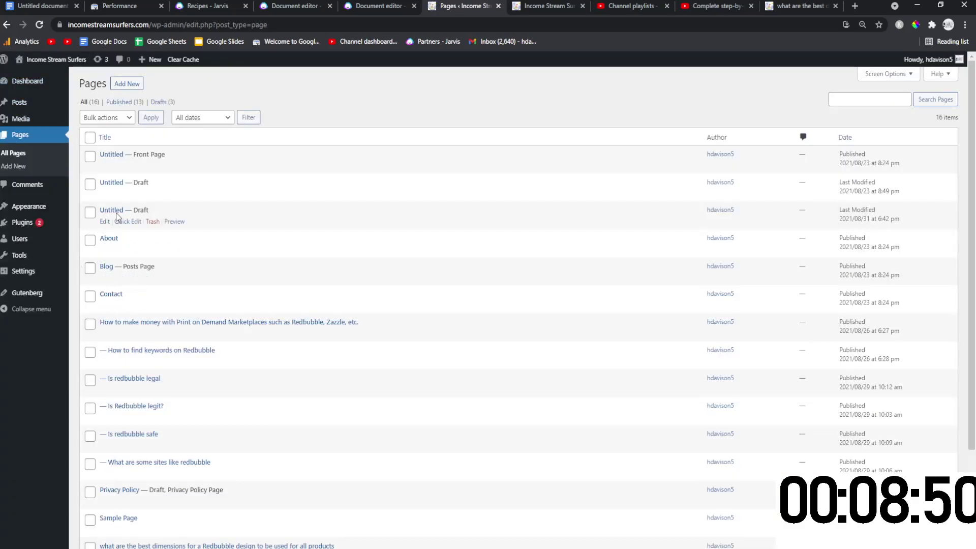
{"action": "left_click", "coordinate": [105, 165]}
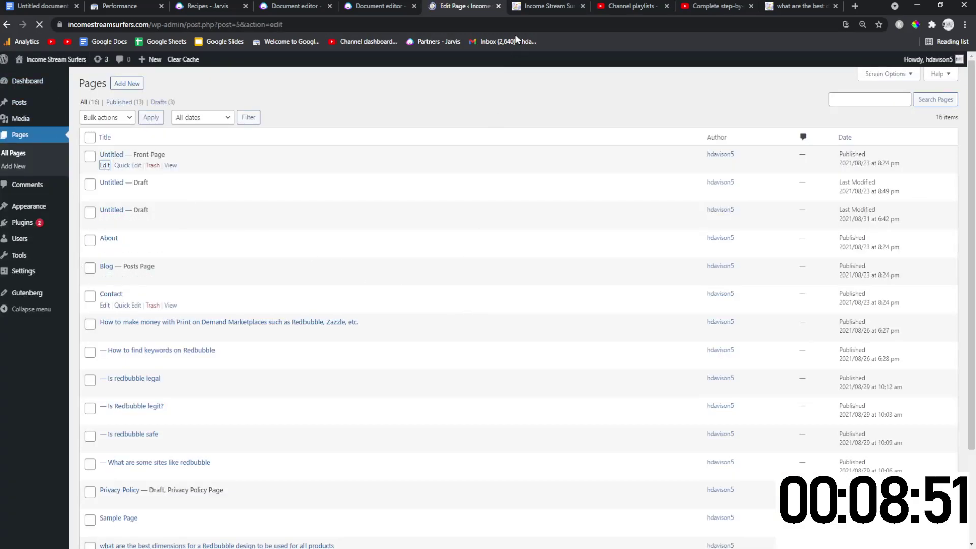
{"action": "scroll", "coordinate": [417, 316], "scroll_direction": "down", "scroll_amount": 10}
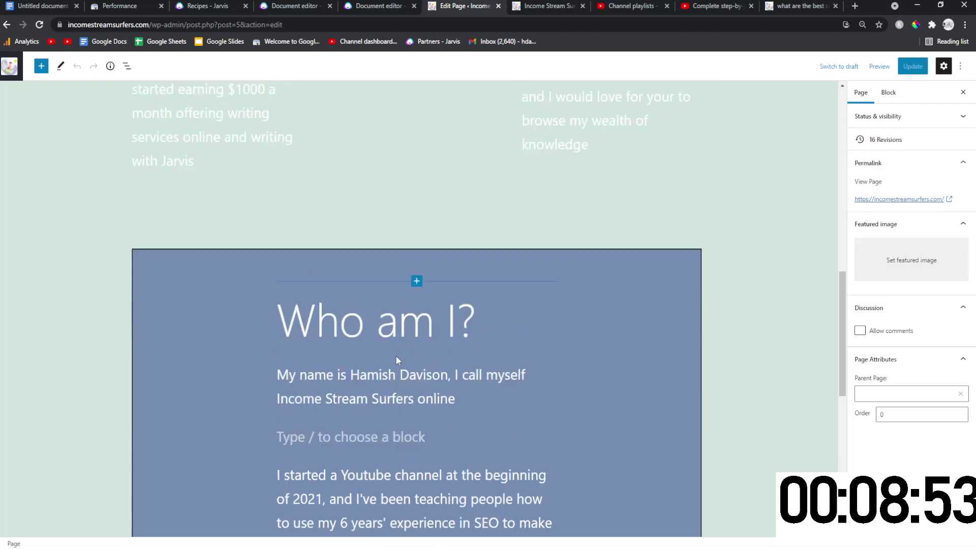
{"action": "left_click", "coordinate": [407, 299]}
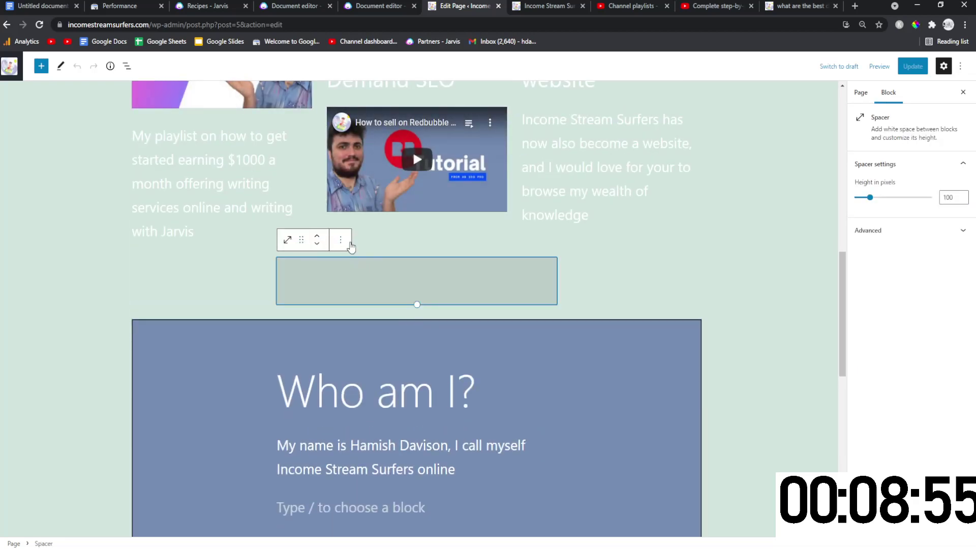
{"action": "key", "text": "Delete"}
Place the cursor at the end of the intro paragraph ending 'you.'
{"action": "scroll", "coordinate": [501, 322], "scroll_direction": "down", "scroll_amount": 3}
{"action": "left_click", "coordinate": [395, 286]}
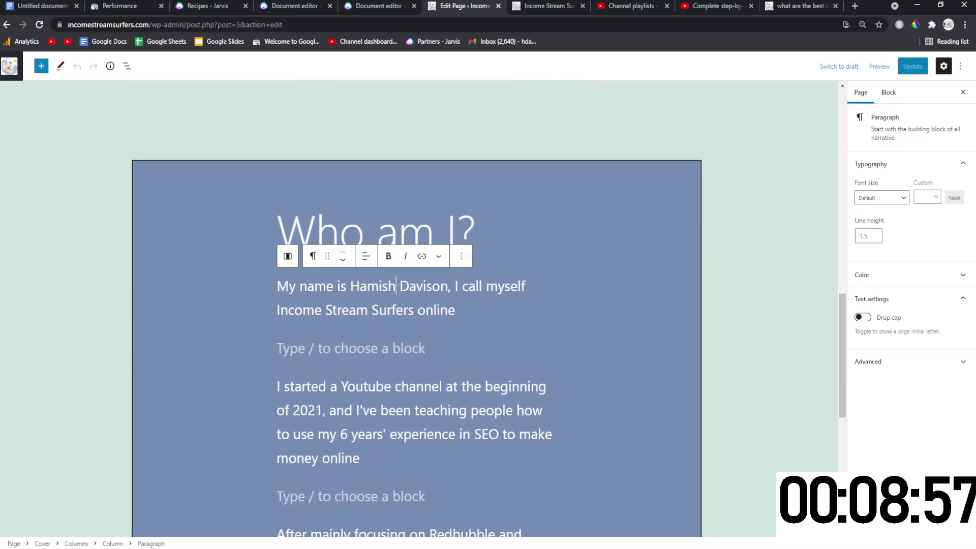
{"action": "scroll", "coordinate": [406, 338], "scroll_direction": "down", "scroll_amount": 3}
{"action": "left_click", "coordinate": [405, 338]}
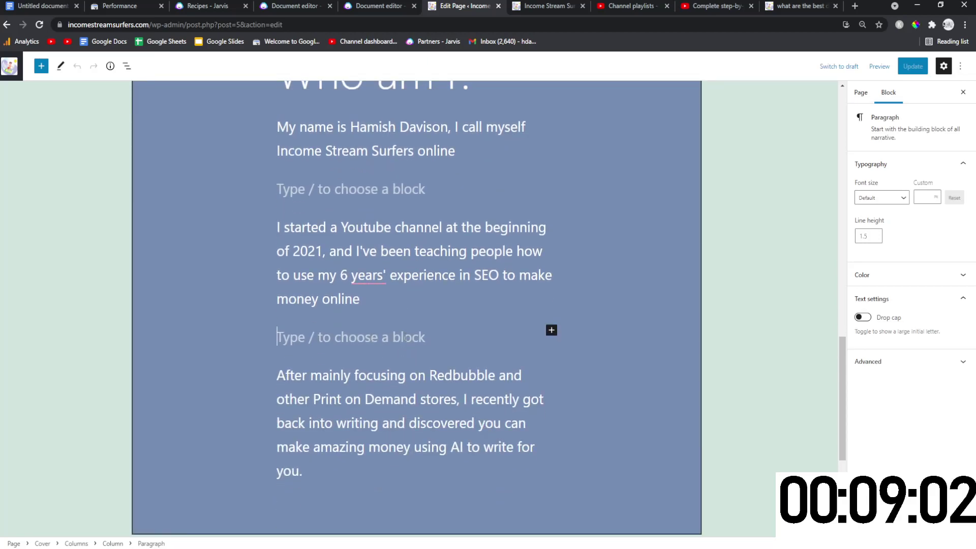
{"action": "left_click", "coordinate": [319, 467]}
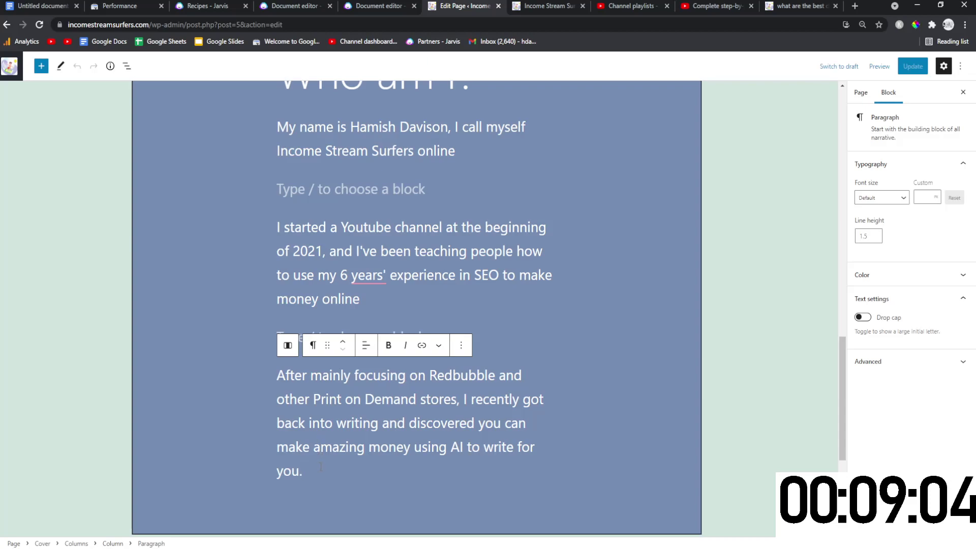
Add a paragraph 'What are the best dimensions for Redbubble?' with a second line 'Check out our article here'
{"action": "key", "text": "Return"}
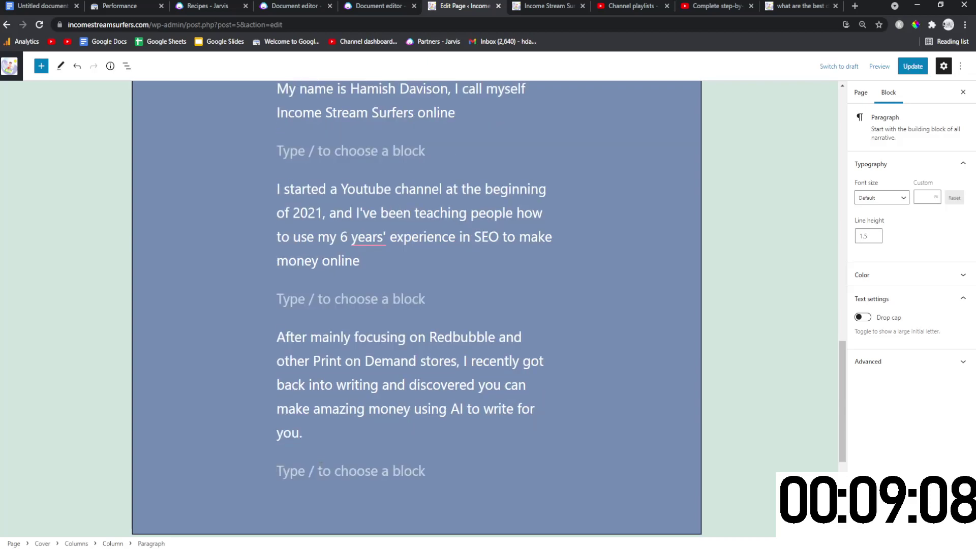
{"action": "type", "text": "W"}
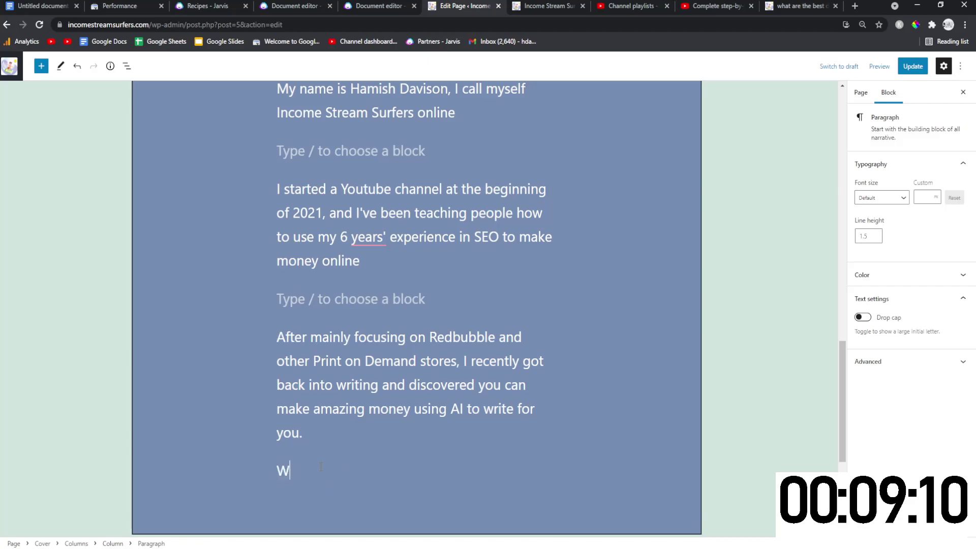
{"action": "type", "text": "hat are the best d"}
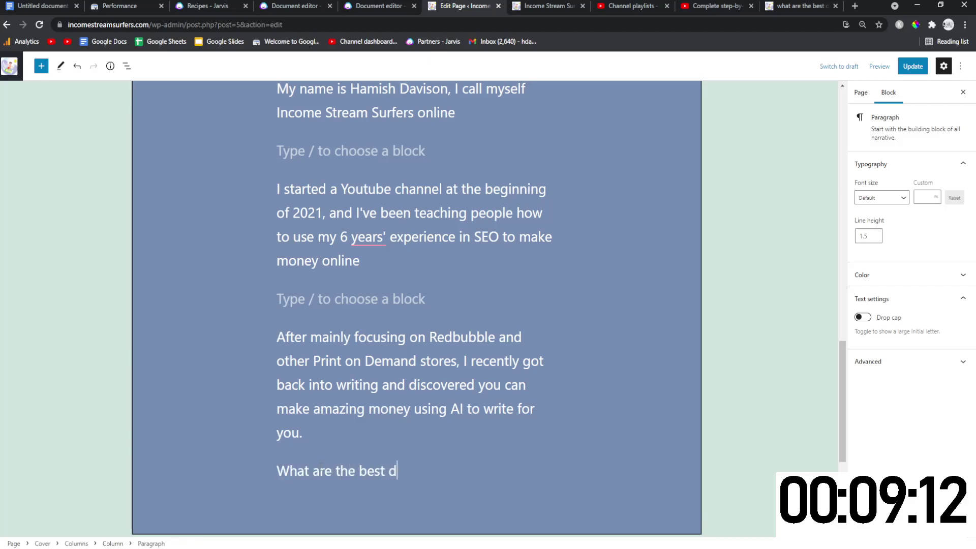
{"action": "type", "text": "imensions for Re"}
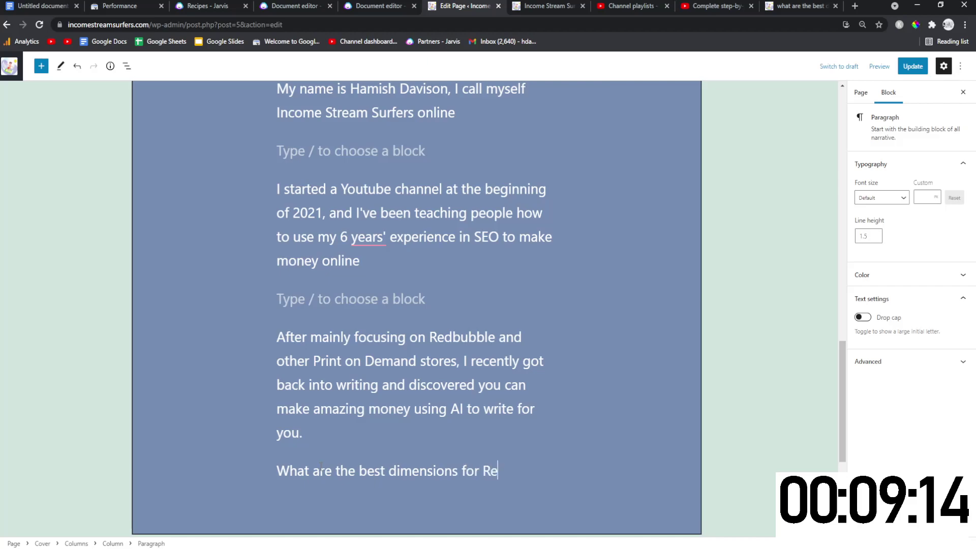
{"action": "type", "text": "dbubble?"}
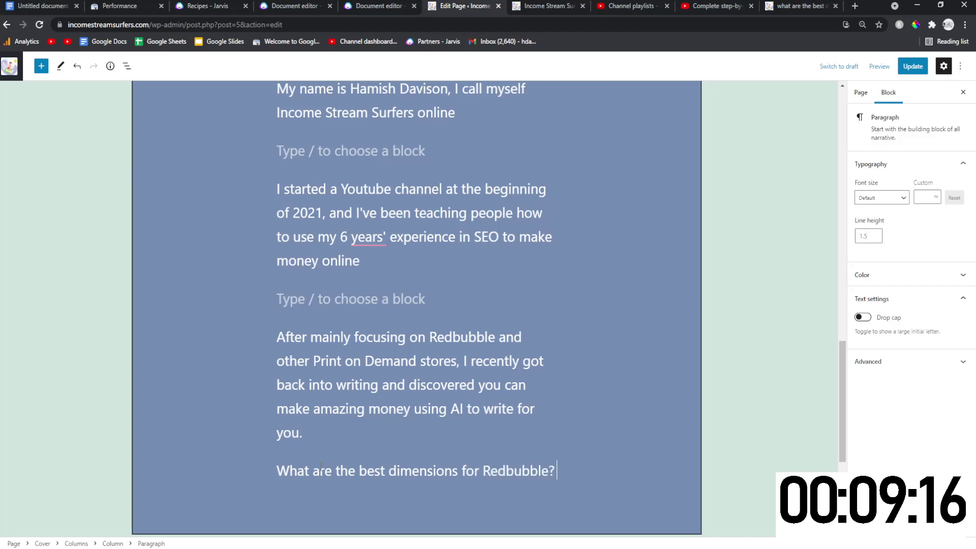
{"action": "key", "text": "shift+Return"}
{"action": "type", "text": "Check out our art"}
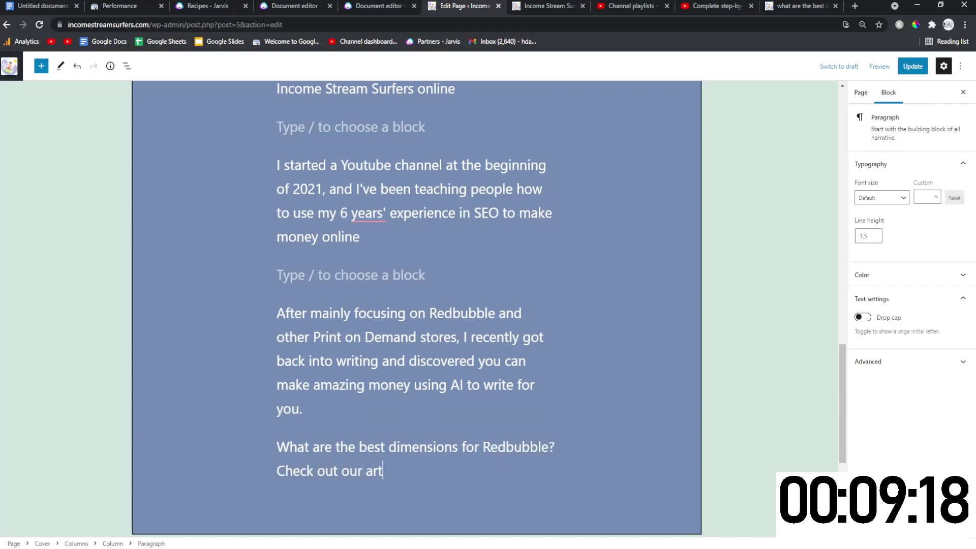
{"action": "type", "text": "icle here"}
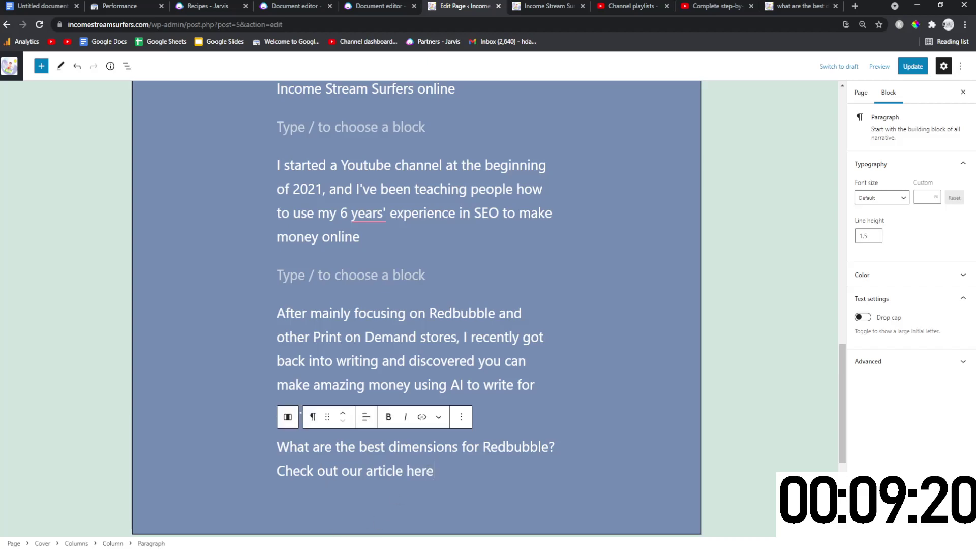
Link 'here' to the Redbubble dimensions article, opening in a new tab, and update the homepage
{"action": "double_click", "coordinate": [424, 471]}
{"action": "key", "text": "ctrl+k"}
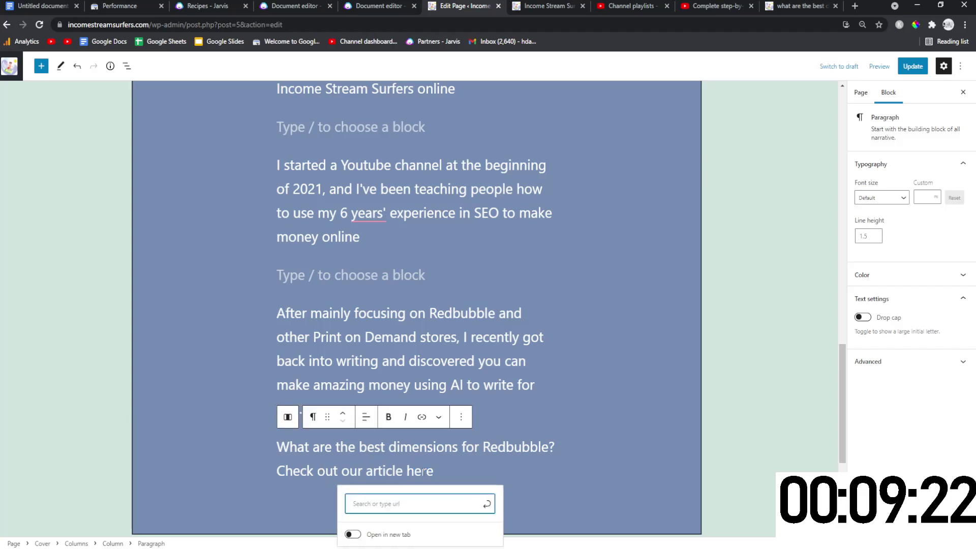
{"action": "type", "text": "https://incomestreamsurfers.com/what-are-the-best-dimensions-for-a-redbubble-design-to-be-used-for-all-products/"}
{"action": "scroll", "coordinate": [376, 501], "scroll_direction": "down", "scroll_amount": 1}
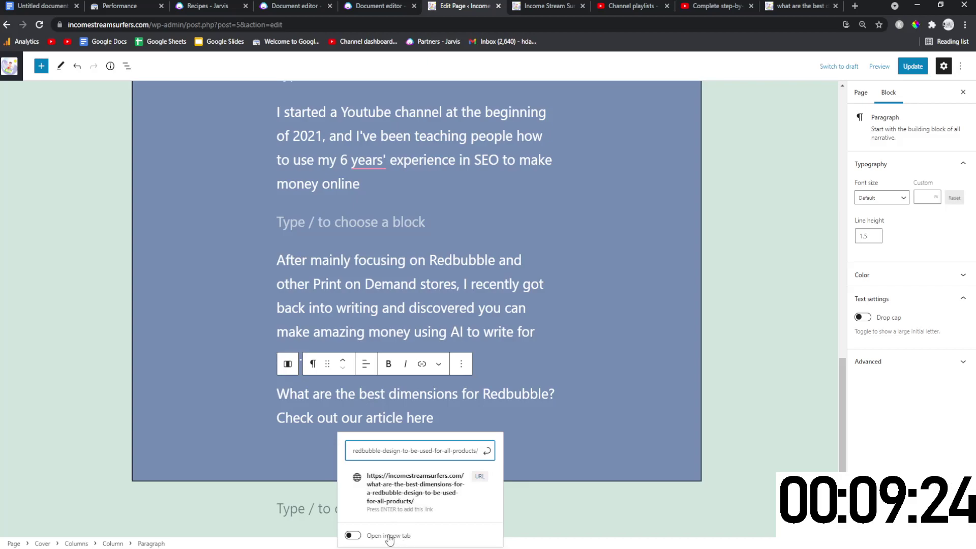
{"action": "left_click", "coordinate": [349, 537]}
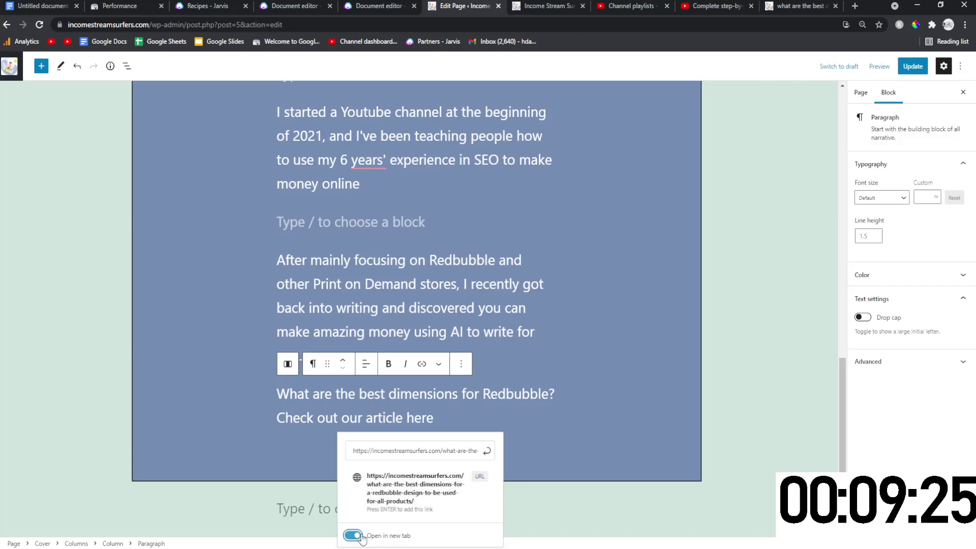
{"action": "left_click", "coordinate": [486, 451]}
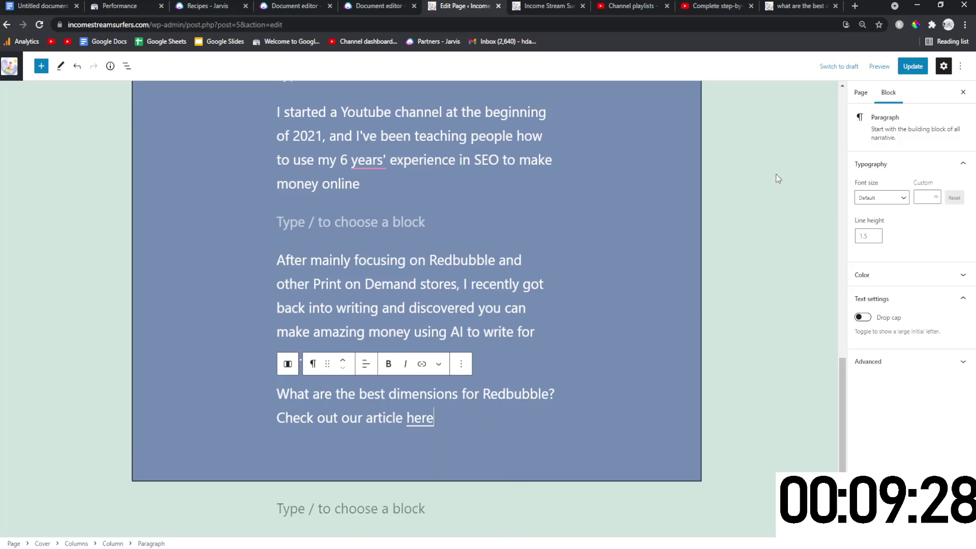
{"action": "left_click", "coordinate": [912, 66]}
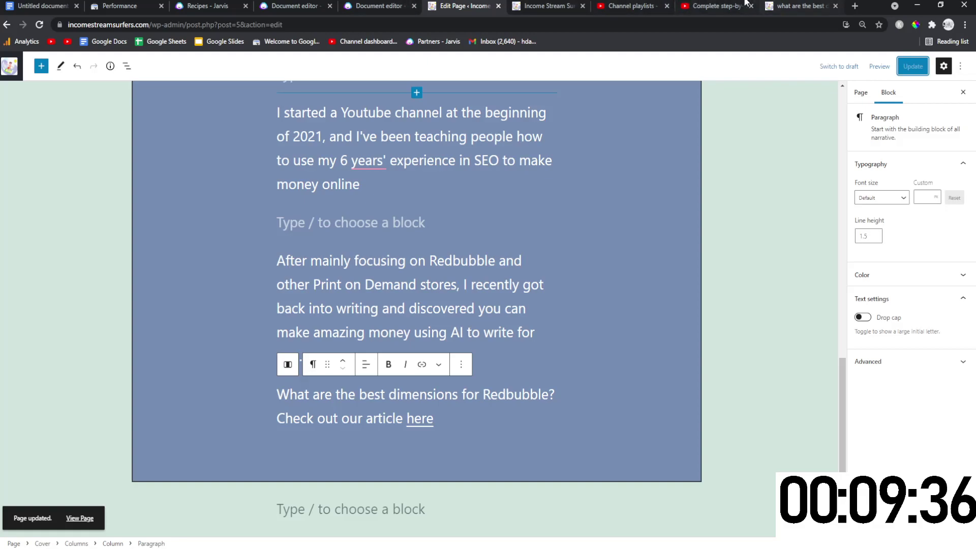
{"action": "left_click", "coordinate": [128, 4]}
Inspect the pasted Redbubble dimensions article URL and request indexing for it
{"action": "left_click", "coordinate": [301, 80]}
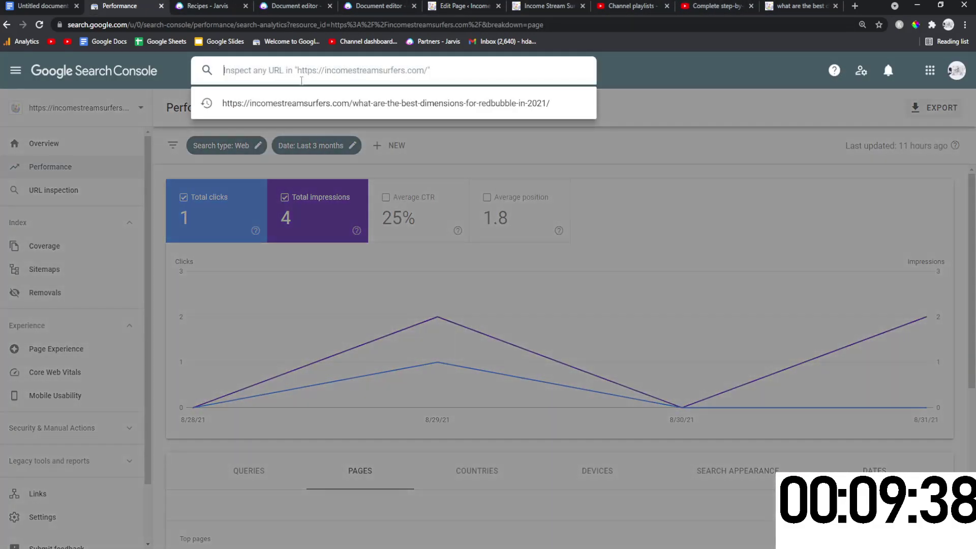
{"action": "type", "text": "https://incomestreamsurfers.com/what-are-the-best-dimensions-for-a-redbubble-design-to-be-used-for-all-products/"}
{"action": "key", "text": "Return"}
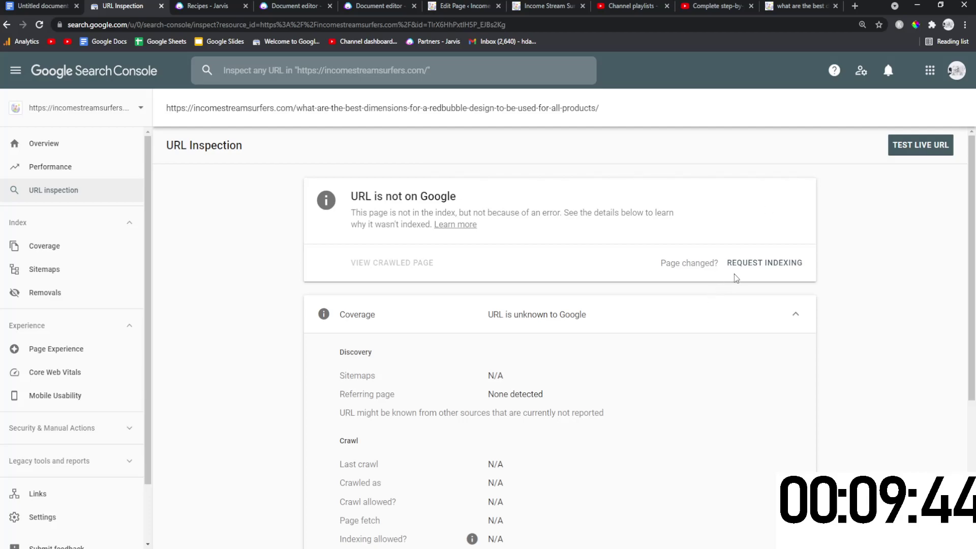
{"action": "left_click", "coordinate": [745, 271]}
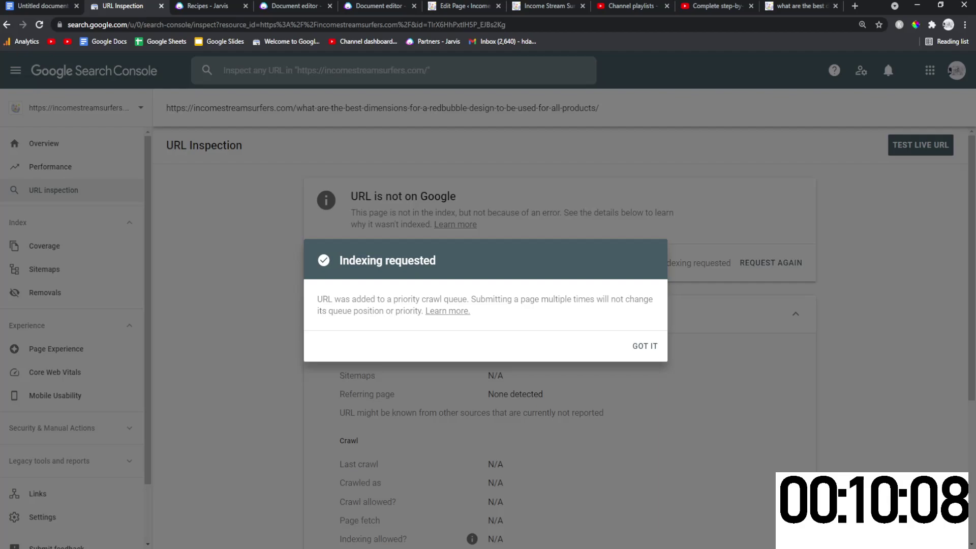
{"action": "left_click", "coordinate": [655, 349]}
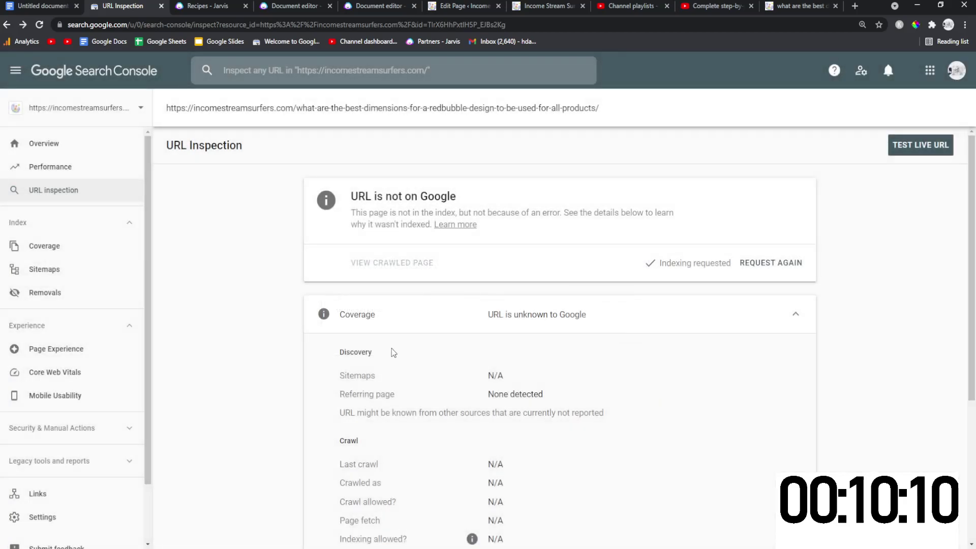
{"action": "scroll", "coordinate": [399, 408], "scroll_direction": "down", "scroll_amount": 1}
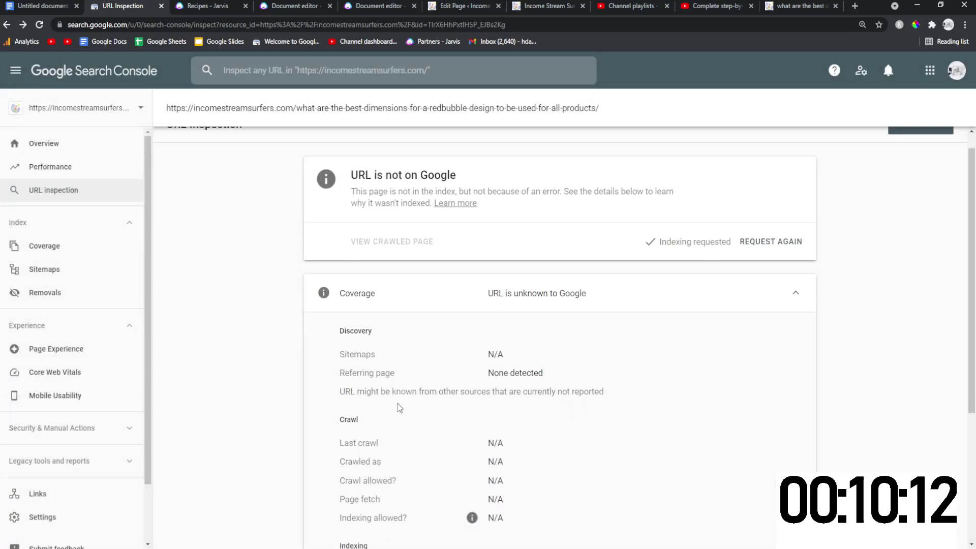
{"action": "scroll", "coordinate": [399, 407], "scroll_direction": "down", "scroll_amount": 4}
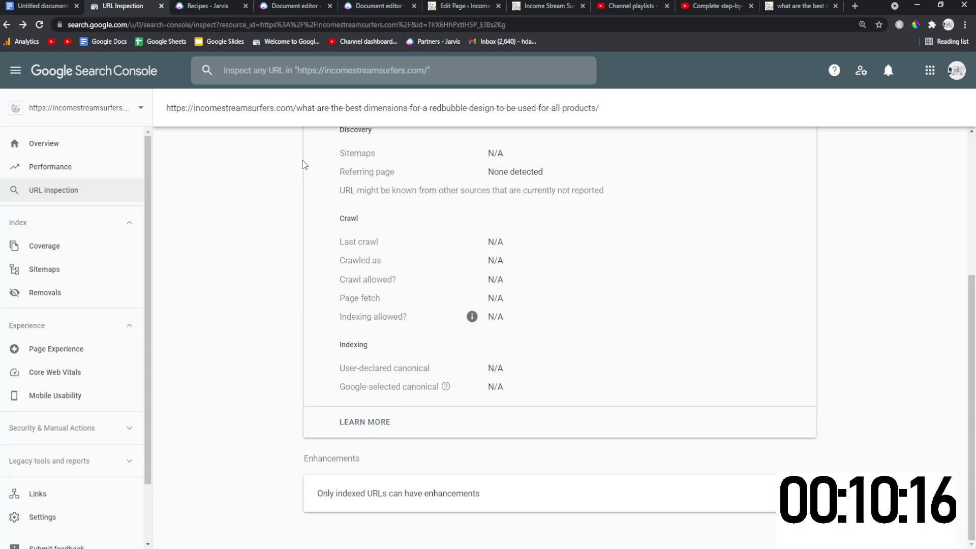
{"action": "scroll", "coordinate": [487, 260], "scroll_direction": "up", "scroll_amount": 4}
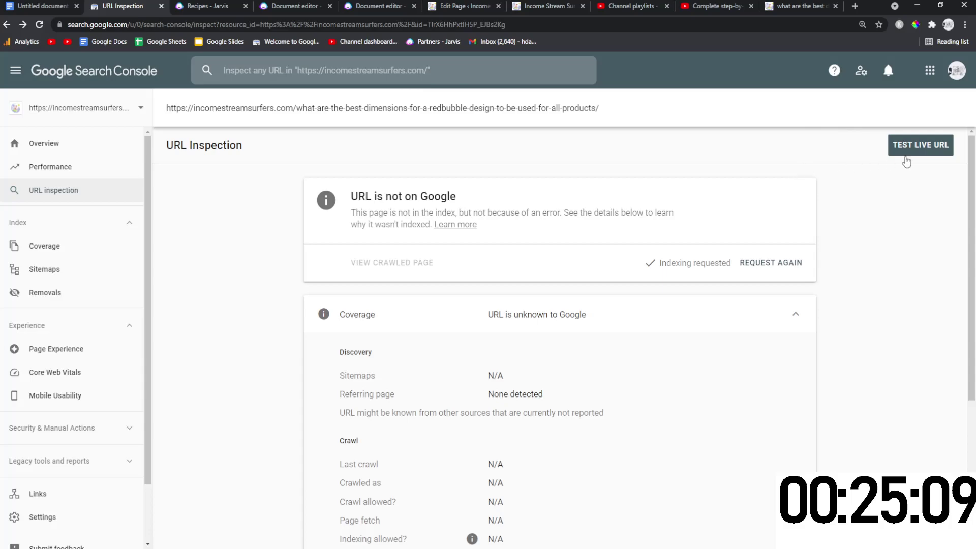
Run a live URL test showing the article is available to Google
{"action": "left_click", "coordinate": [907, 152]}
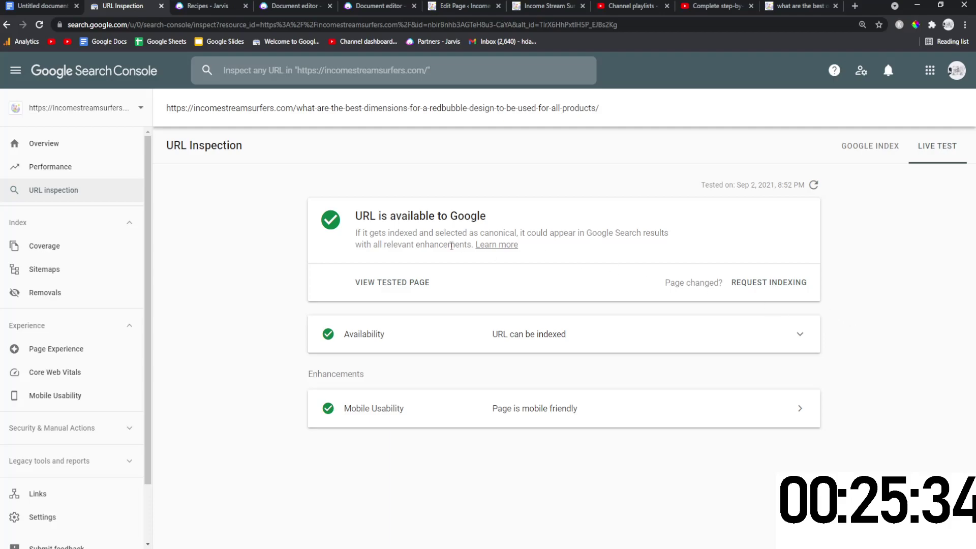
{"action": "left_click_drag", "start_coordinate": [342, 216], "coordinate": [550, 216]}
{"action": "left_click", "coordinate": [553, 217]}
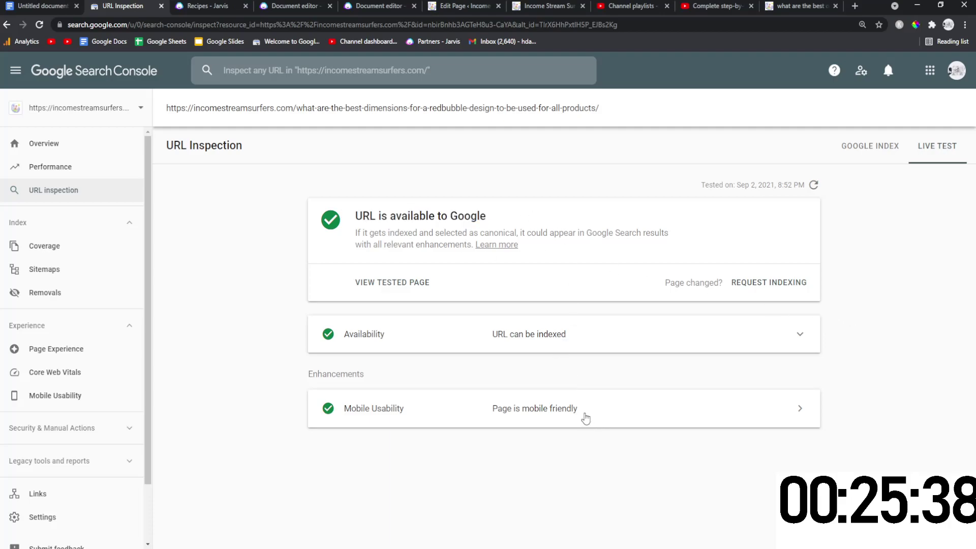
Return to the Google Index view and re-inspect the article URL from search history
{"action": "left_click", "coordinate": [861, 147]}
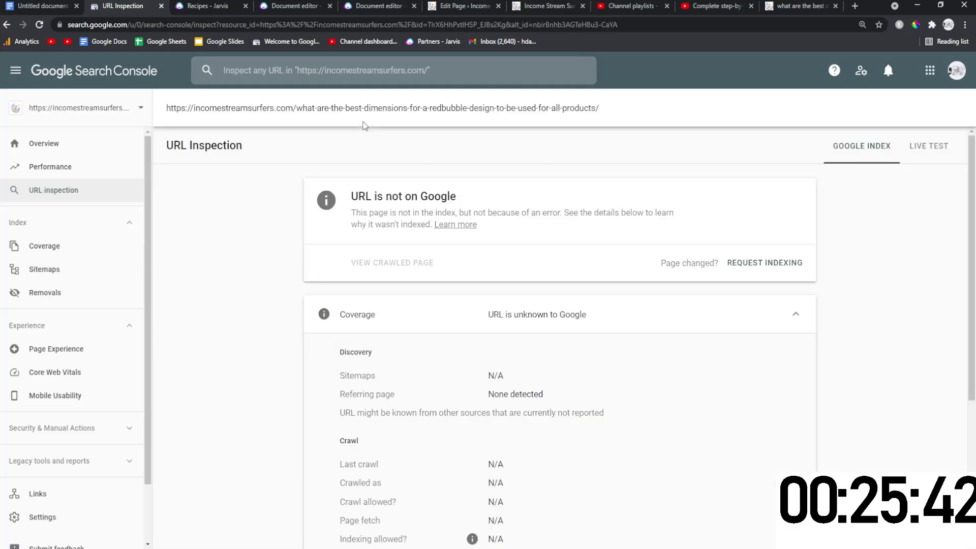
{"action": "left_click", "coordinate": [382, 71]}
{"action": "left_click", "coordinate": [385, 99]}
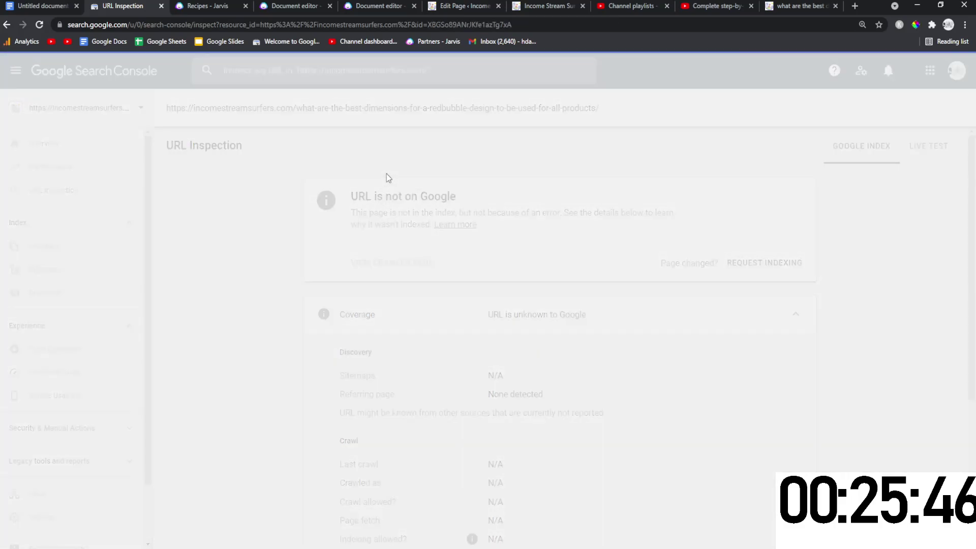
View the Performance report: 1 click and 4 impressions over the last 3 months
{"action": "left_click", "coordinate": [46, 169]}
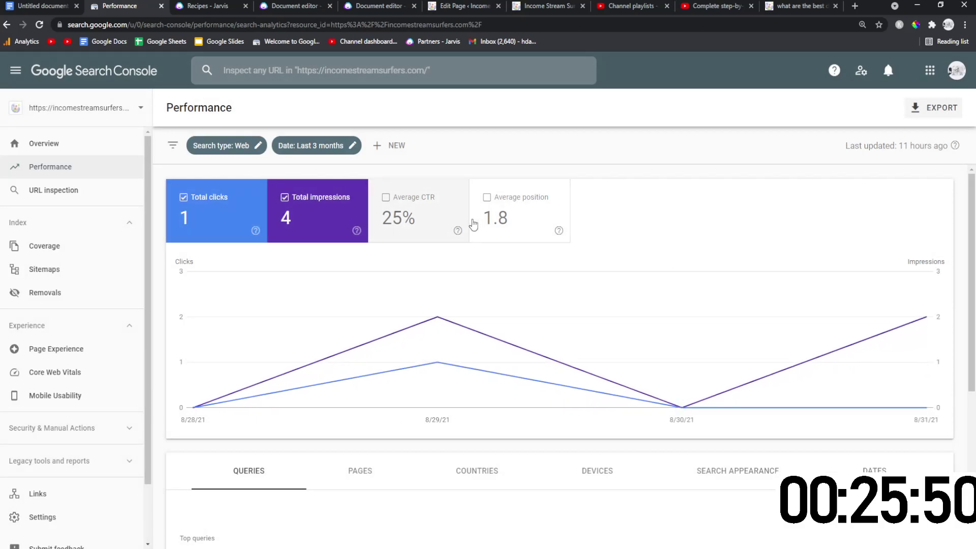
{"action": "scroll", "coordinate": [547, 274], "scroll_direction": "down", "scroll_amount": 5}
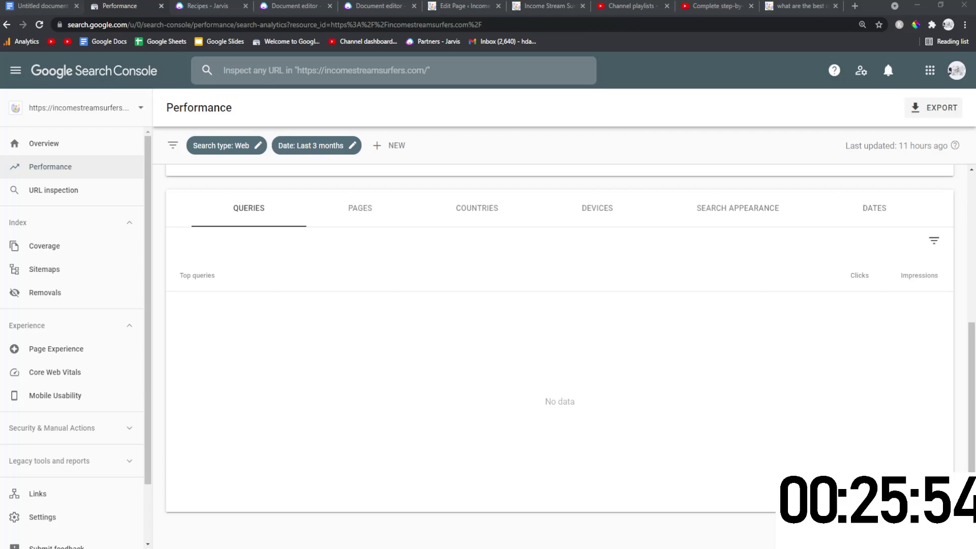
{"action": "left_click", "coordinate": [768, 344]}
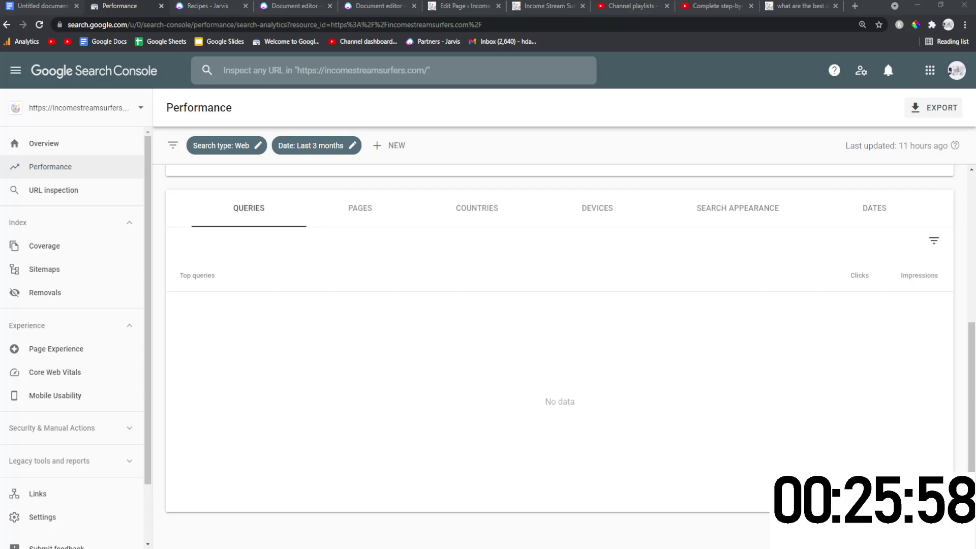
{"action": "left_click", "coordinate": [466, 176]}
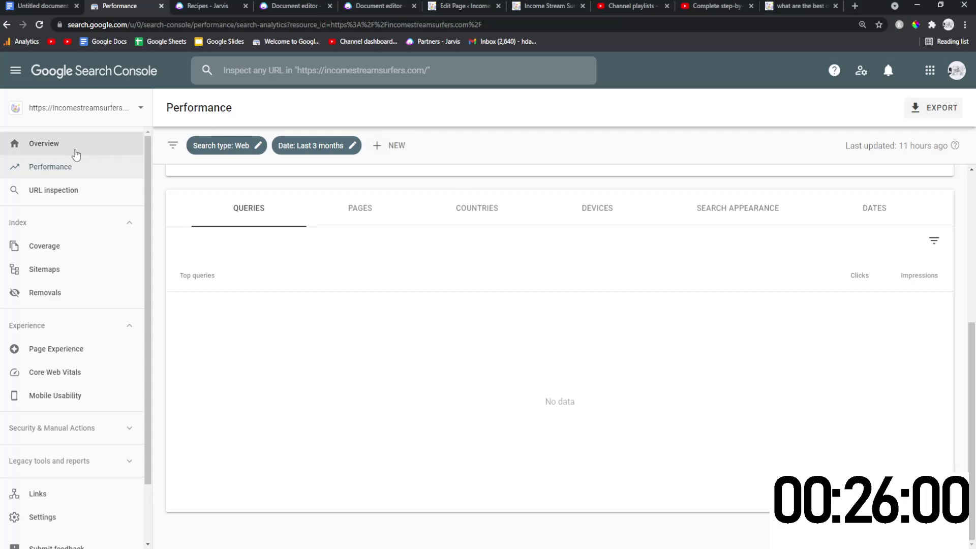
{"action": "left_click", "coordinate": [86, 170]}
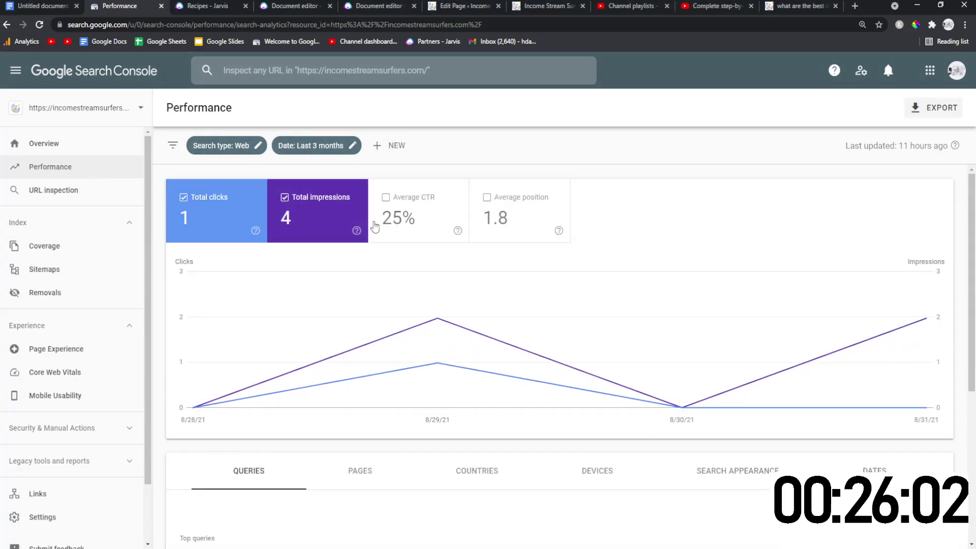
{"action": "scroll", "coordinate": [460, 269], "scroll_direction": "down", "scroll_amount": 3}
{"action": "scroll", "coordinate": [460, 268], "scroll_direction": "down", "scroll_amount": 2}
{"action": "scroll", "coordinate": [450, 266], "scroll_direction": "up", "scroll_amount": 4}
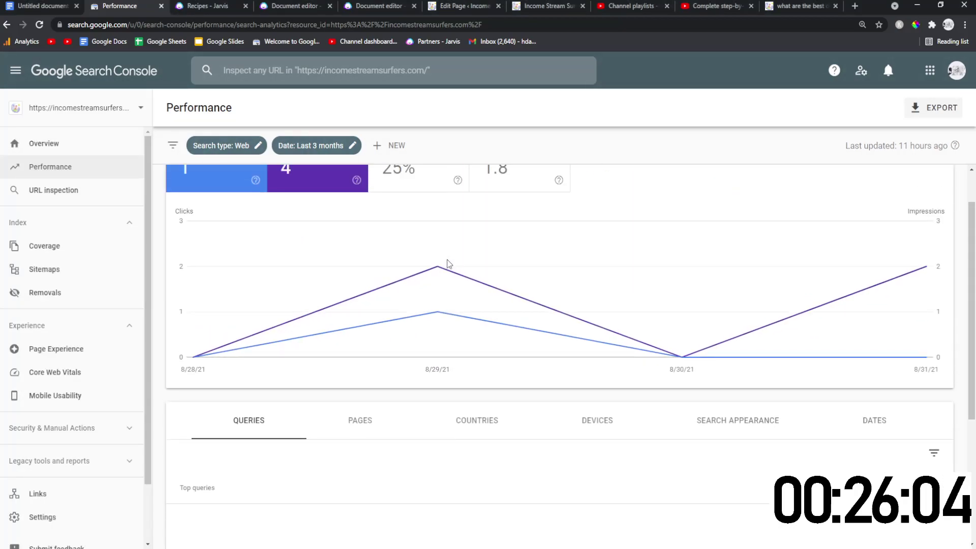